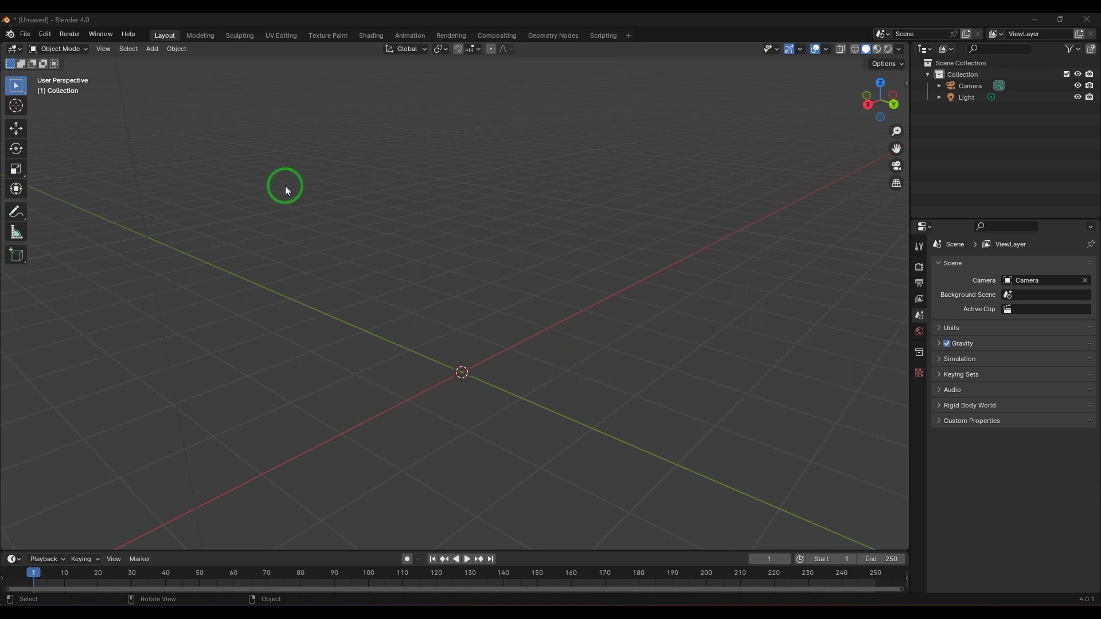
# Step: Add a cube mesh to the scene
pyautogui.click(150, 48)
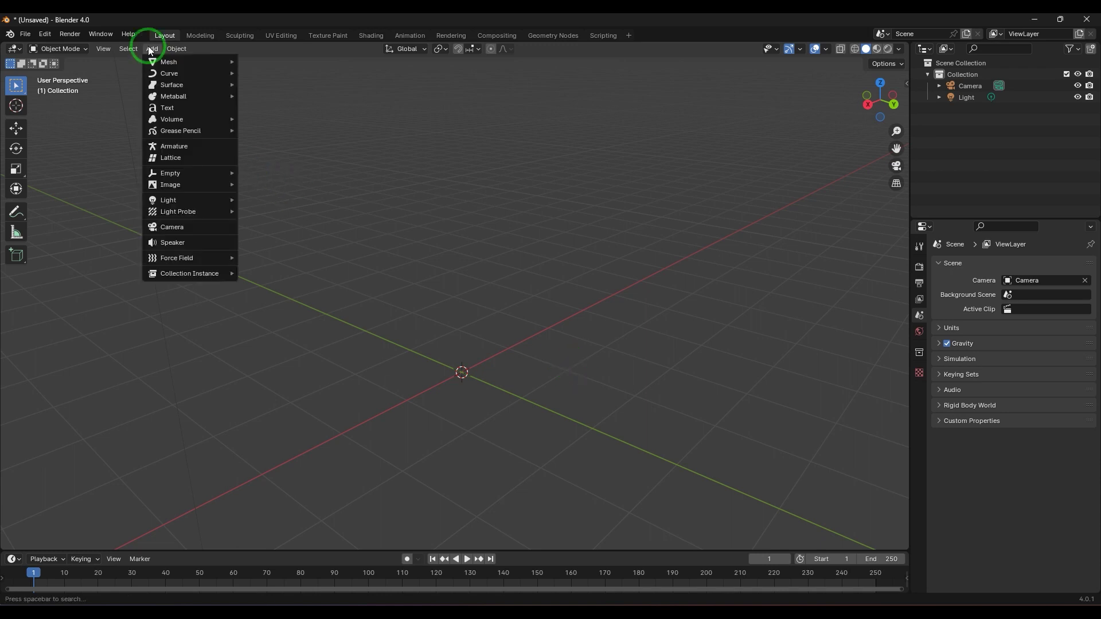
pyautogui.click(173, 64)
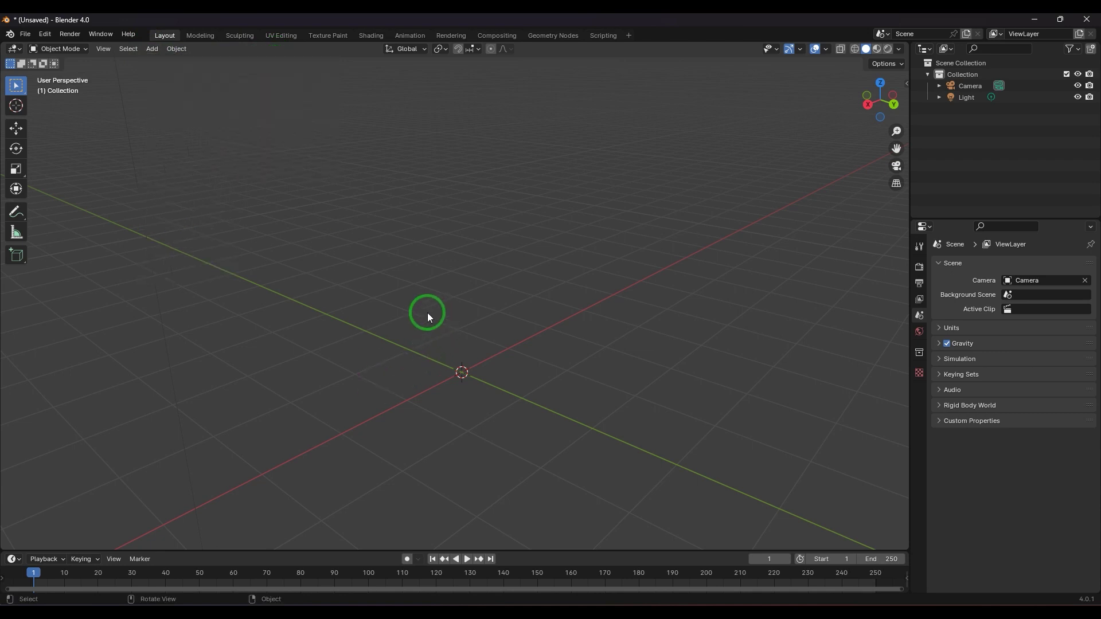
pyautogui.hotkey('shift', 'a')
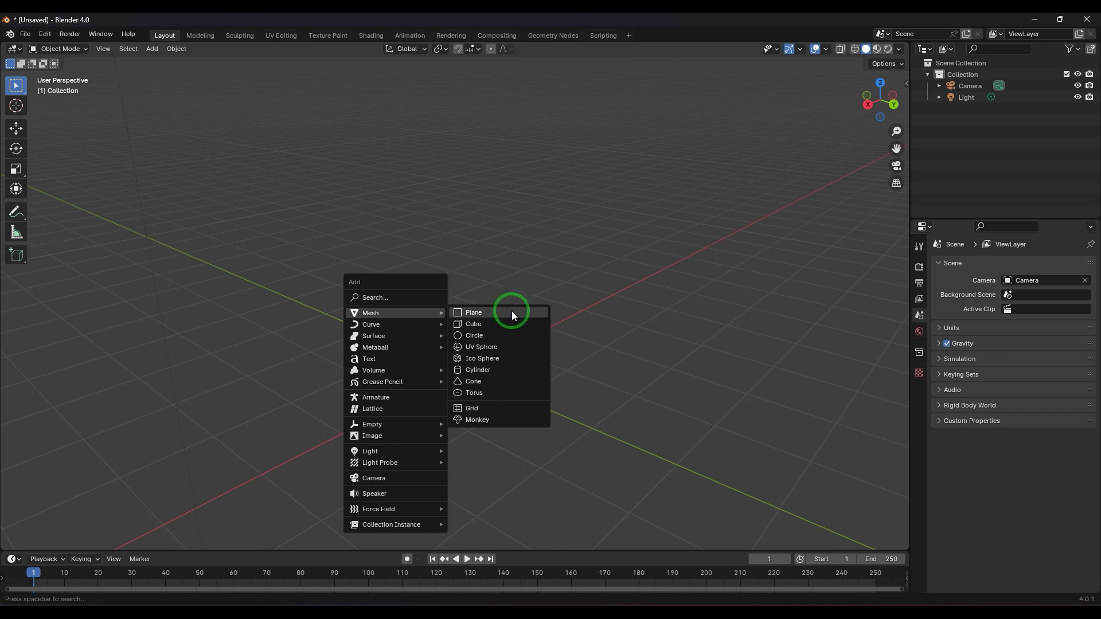
pyautogui.click(508, 325)
pyautogui.click(545, 377)
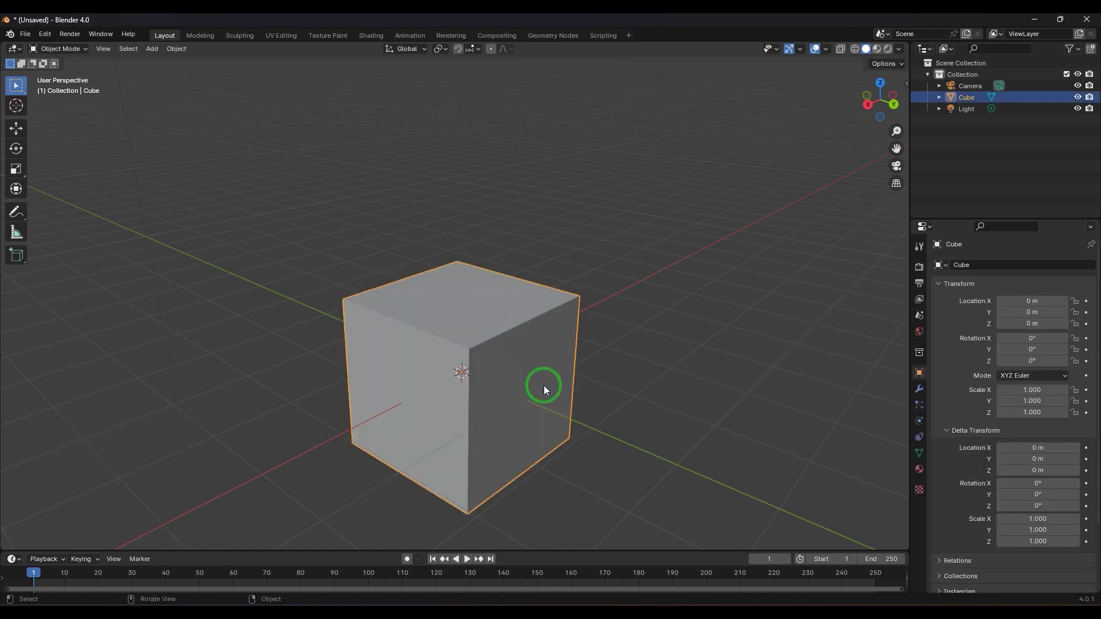
# Step: Enter Edit Mode on the cube and activate the Move tool
pyautogui.scroll(-2, 544, 385)
pyautogui.scroll(1, 544, 386)
pyautogui.moveTo(545, 386); pyautogui.dragTo(604, 398, button='middle')
pyautogui.press('Tab')
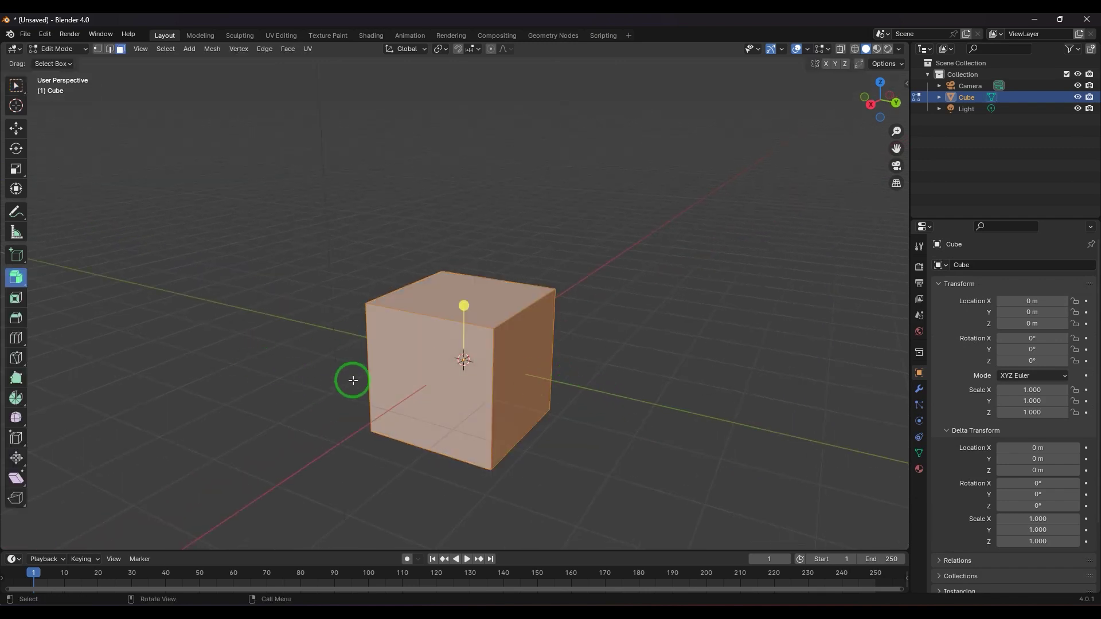
pyautogui.click(16, 128)
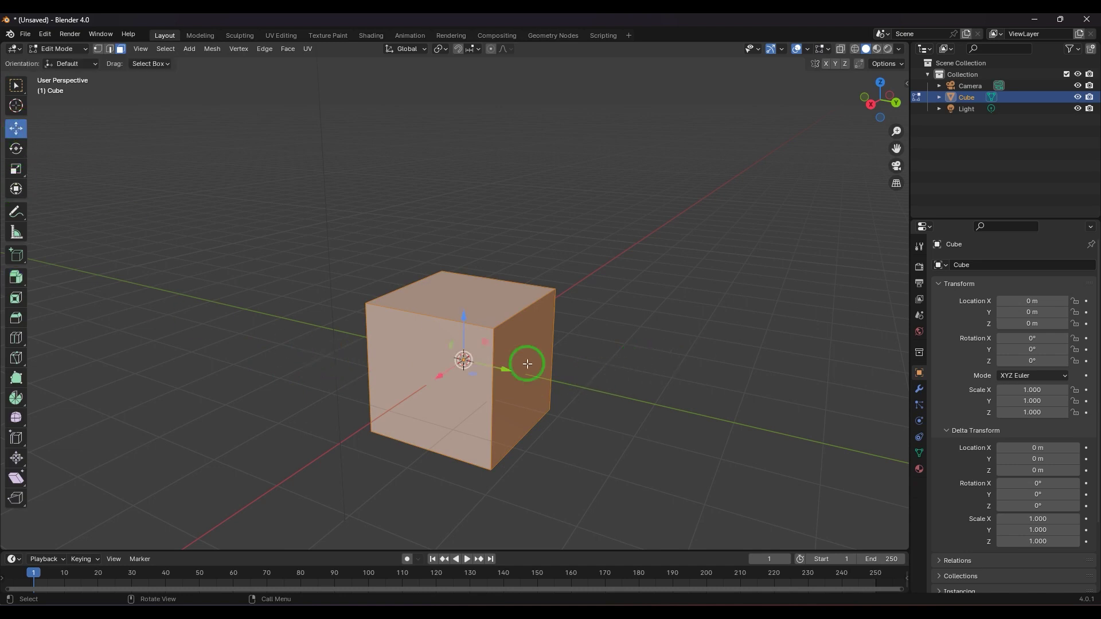
# Step: Try moving the cube's top face up about 0.5 m along Z, and undo the move
pyautogui.click(522, 338)
pyautogui.click(475, 305)
pyautogui.moveTo(469, 258); pyautogui.dragTo(468, 222)
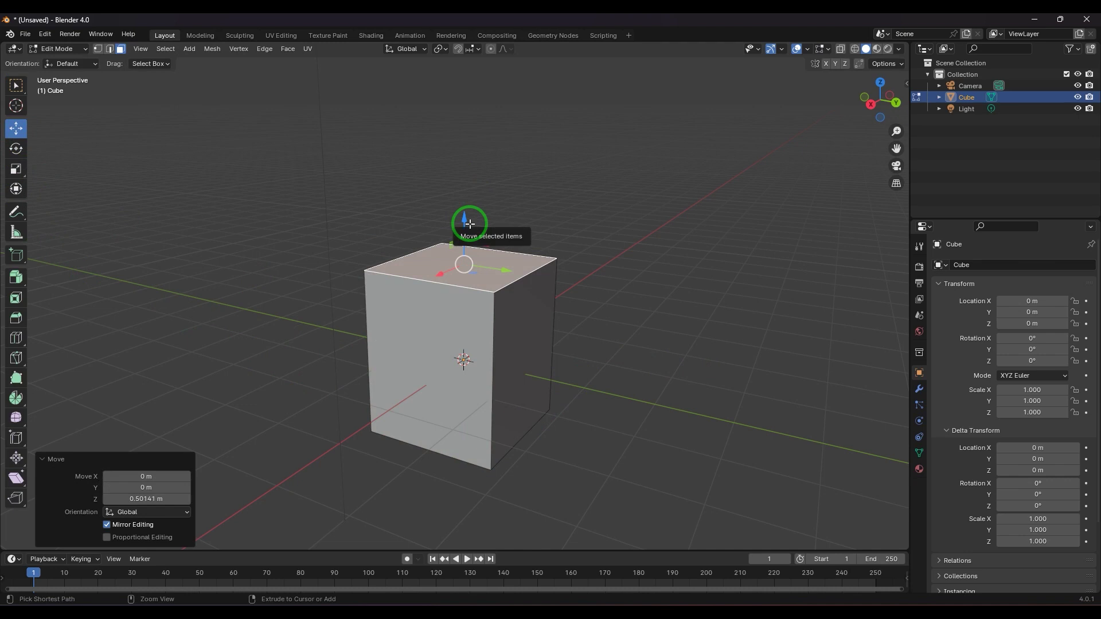
pyautogui.hotkey('ctrl', 'z')
# Step: In vertex select mode, try moving the rear top corner vertex on the cube's +Y side, and undo it
pyautogui.press('1')
pyautogui.click(555, 289)
pyautogui.moveTo(585, 267); pyautogui.dragTo(633, 232)
pyautogui.hotkey('ctrl', 'z')
# Step: In edge select mode, try moving the top edge on the cube's +Y side, and undo it
pyautogui.press('2')
pyautogui.click(548, 293)
pyautogui.moveTo(559, 288); pyautogui.dragTo(597, 246)
pyautogui.hotkey('ctrl', 'z')
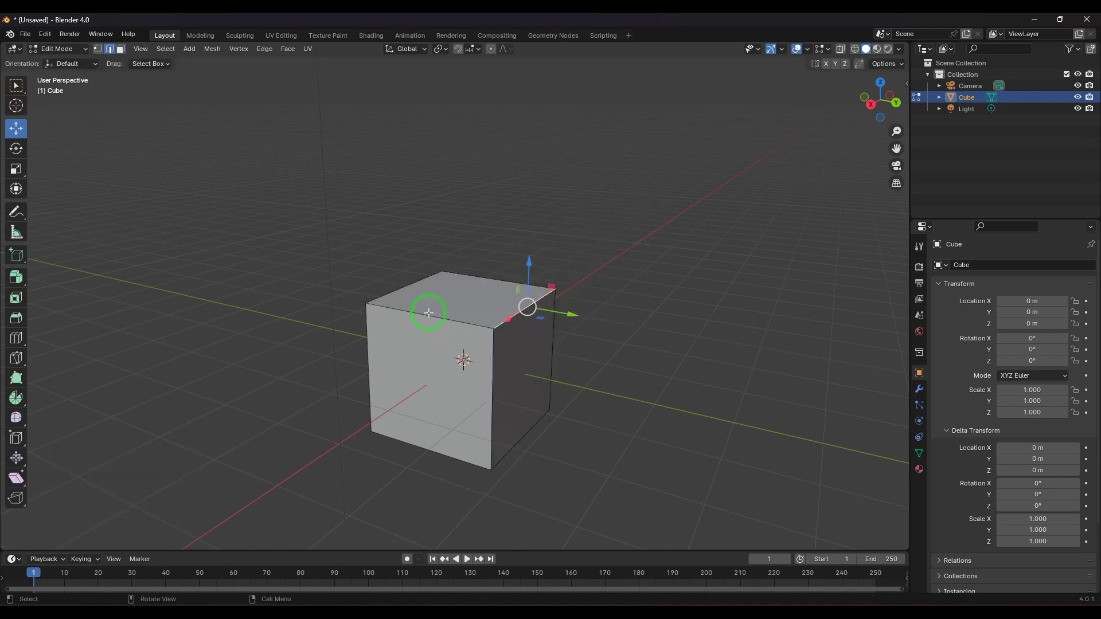
# Step: In face select mode, try raising the cube's top face along Z, and undo it
pyautogui.press('3')
pyautogui.click(463, 297)
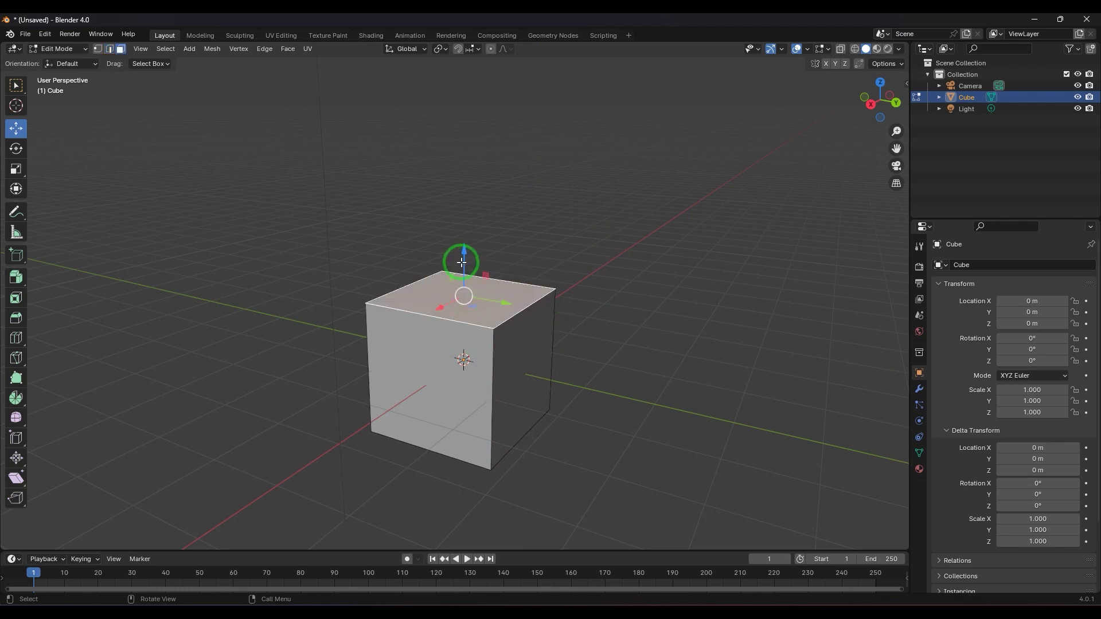
pyautogui.moveTo(464, 255); pyautogui.dragTo(476, 178)
pyautogui.hotkey('ctrl', 'z')
# Step: Switch through the selection modes, try raising the front top corner vertex on the -Y side in vertex mode, and undo the move
pyautogui.click(110, 49)
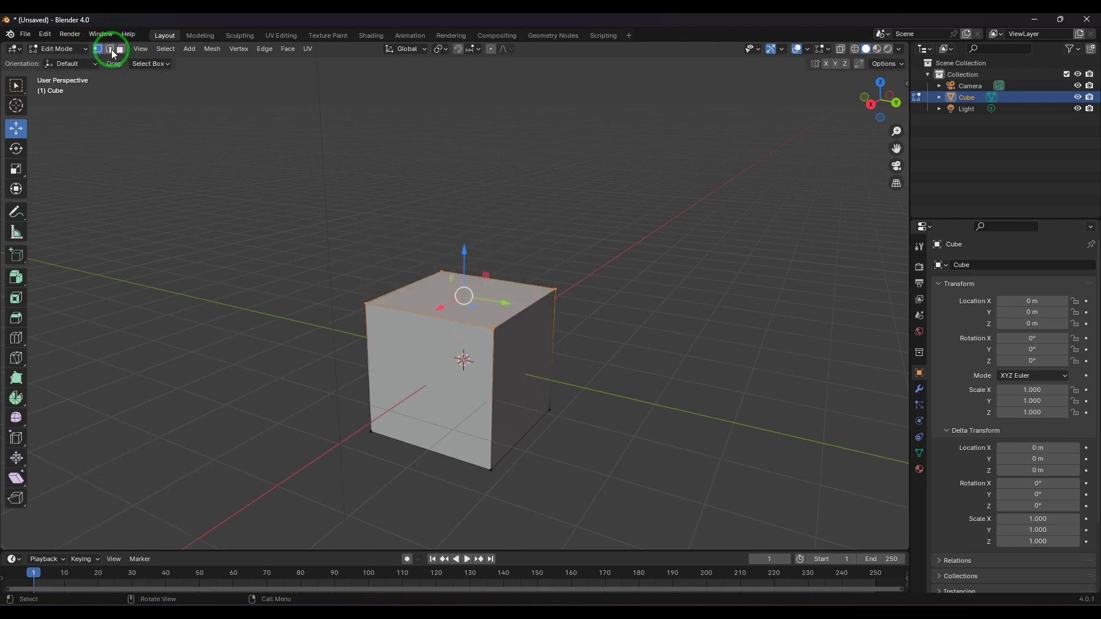
pyautogui.click(121, 50)
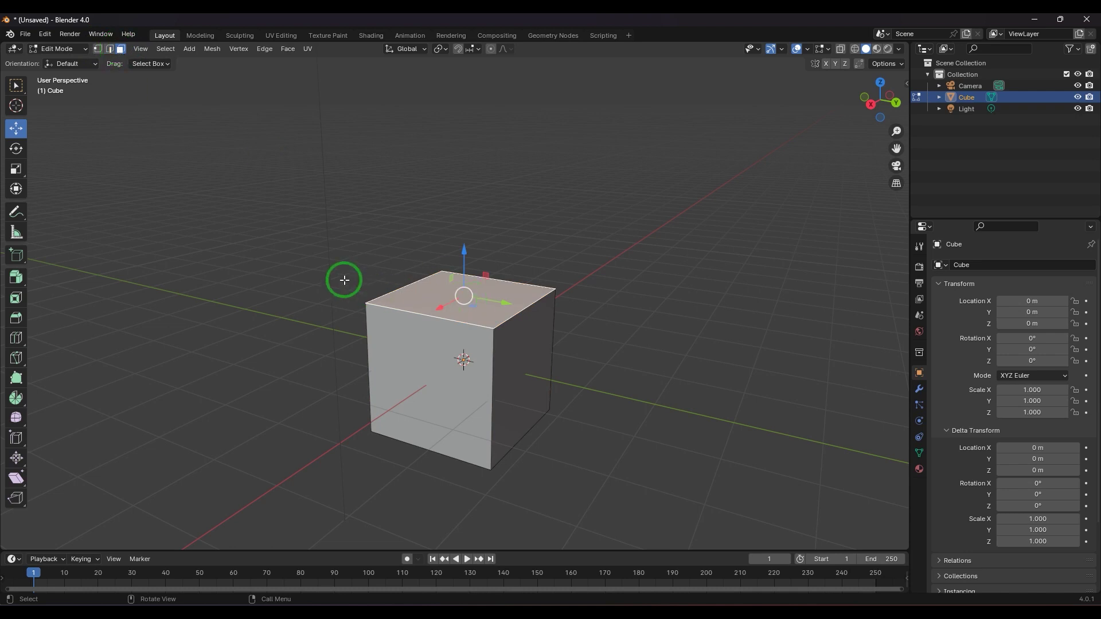
pyautogui.click(379, 319)
pyautogui.press('1')
pyautogui.click(383, 329)
pyautogui.moveTo(364, 263); pyautogui.dragTo(363, 192)
pyautogui.hotkey('ctrl', 'z')
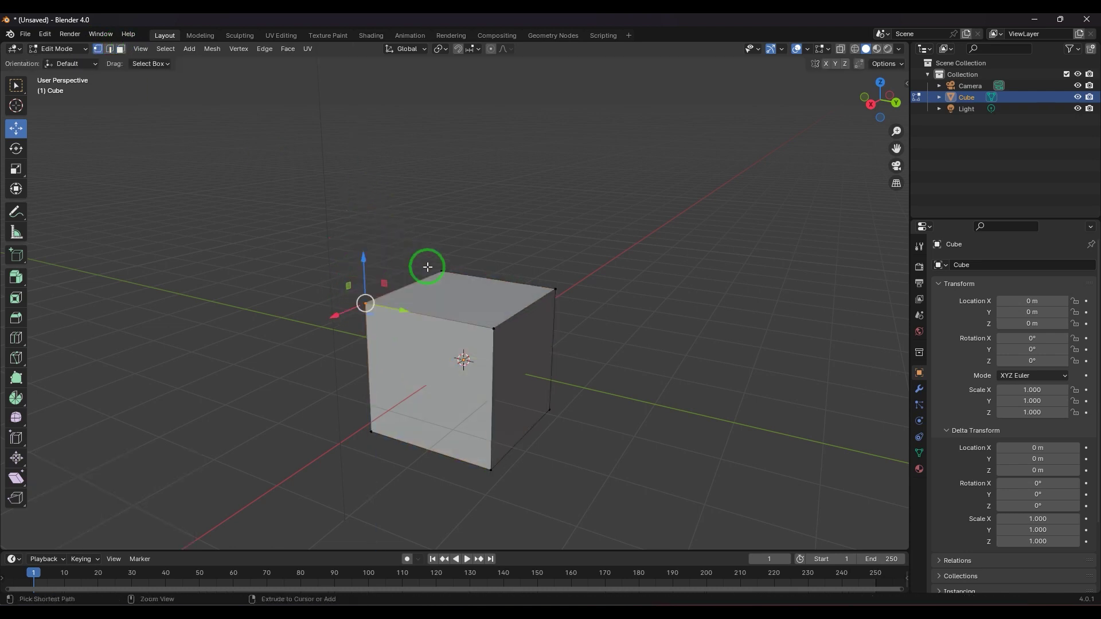
# Step: In edge select mode, try raising the top edge on the cube's -Y side along Z, and undo it
pyautogui.press('2')
pyautogui.click(404, 287)
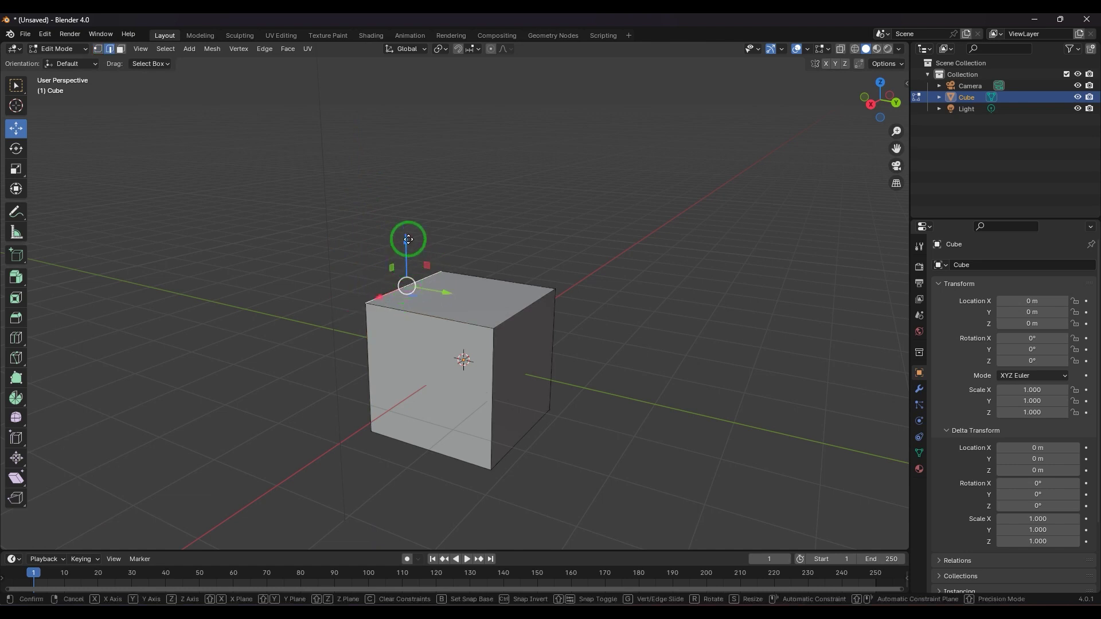
pyautogui.moveTo(405, 239); pyautogui.dragTo(412, 184)
pyautogui.hotkey('ctrl', 'z')
# Step: Return to face select mode, try lifting the cube's top face well upward, and undo the move
pyautogui.press('3')
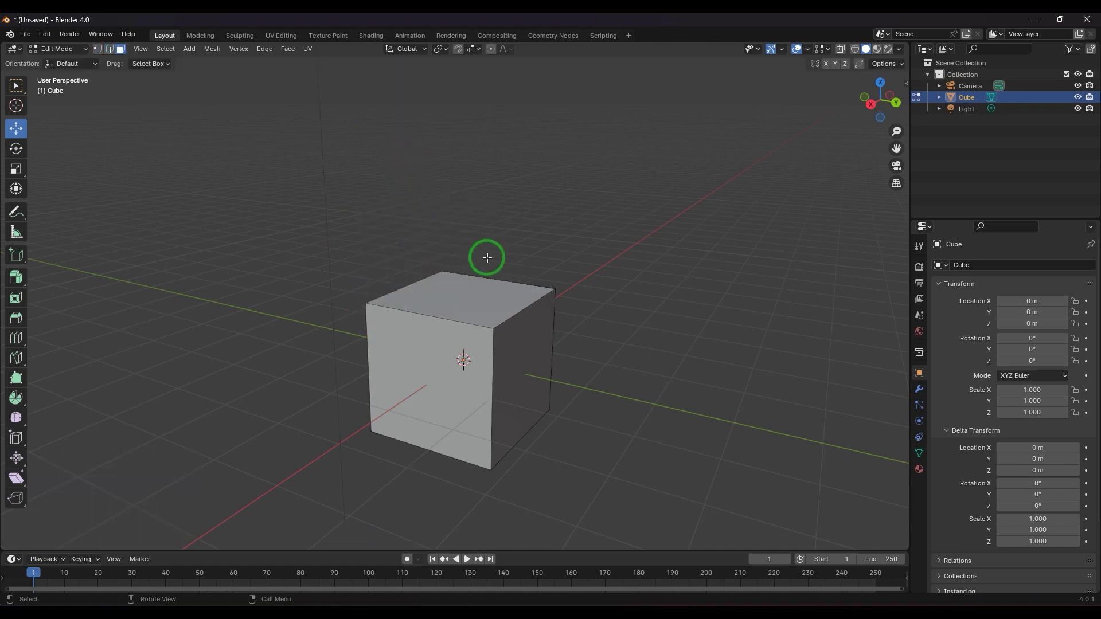
pyautogui.click(482, 288)
pyautogui.moveTo(464, 255); pyautogui.dragTo(455, 160)
pyautogui.hotkey('ctrl', 'z')
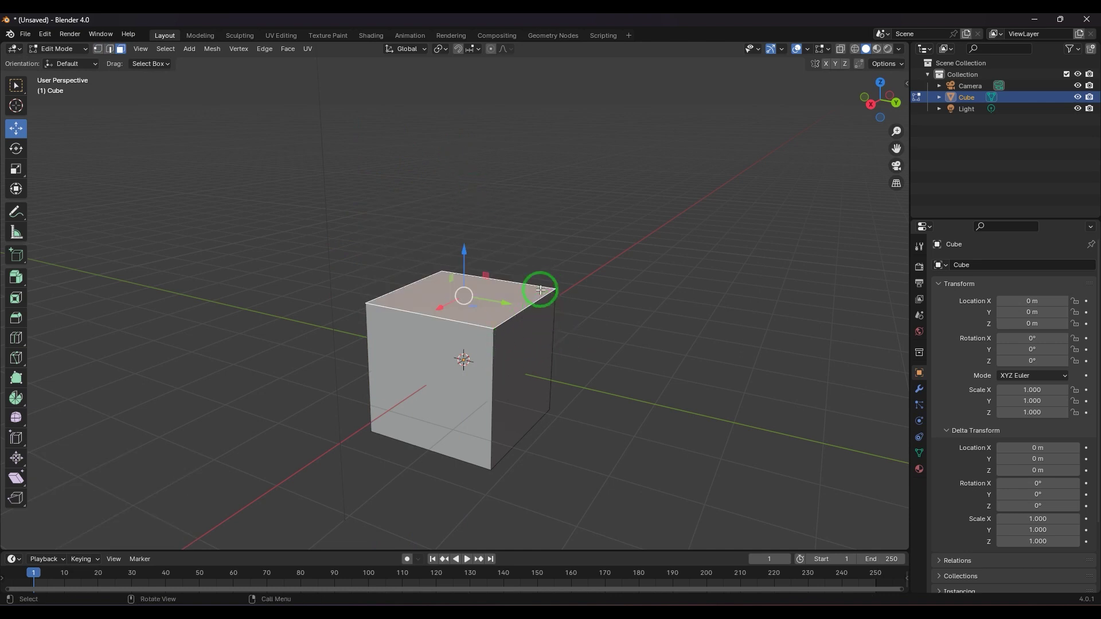
# Step: Select the cube's top face and activate the Extrude Region tool
pyautogui.click(519, 374)
pyautogui.click(417, 391)
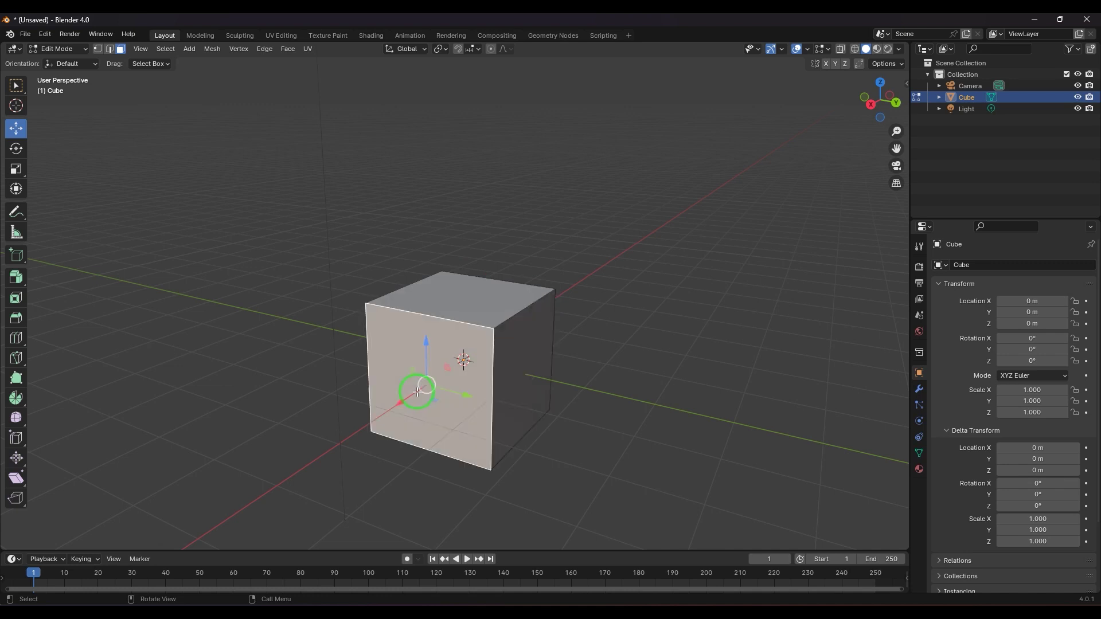
pyautogui.click(465, 299)
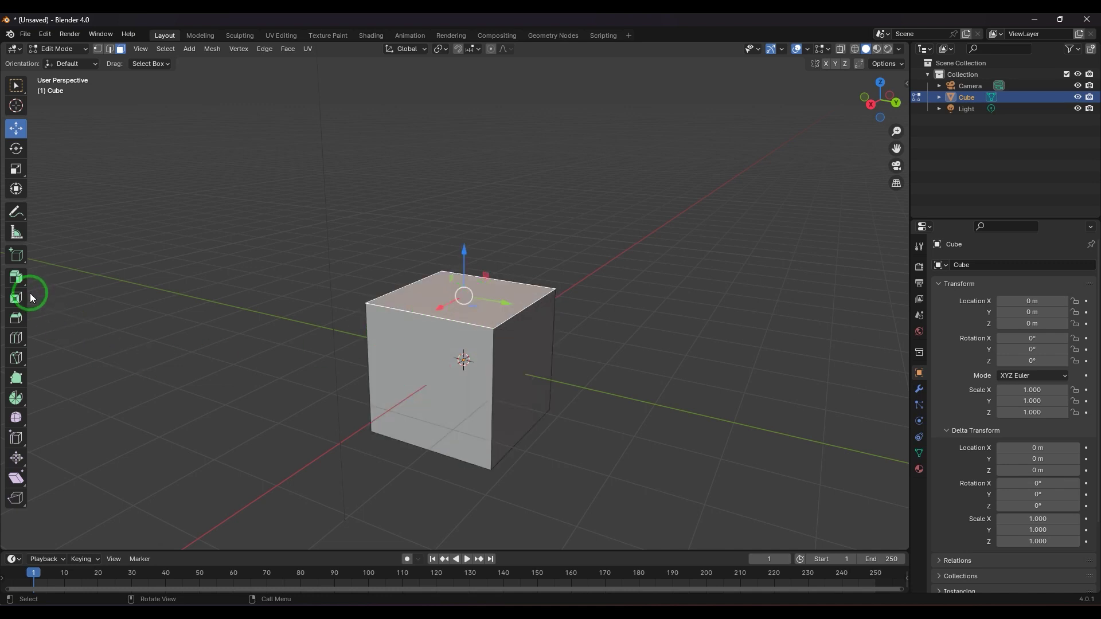
pyautogui.moveTo(21, 287); pyautogui.dragTo(99, 288)
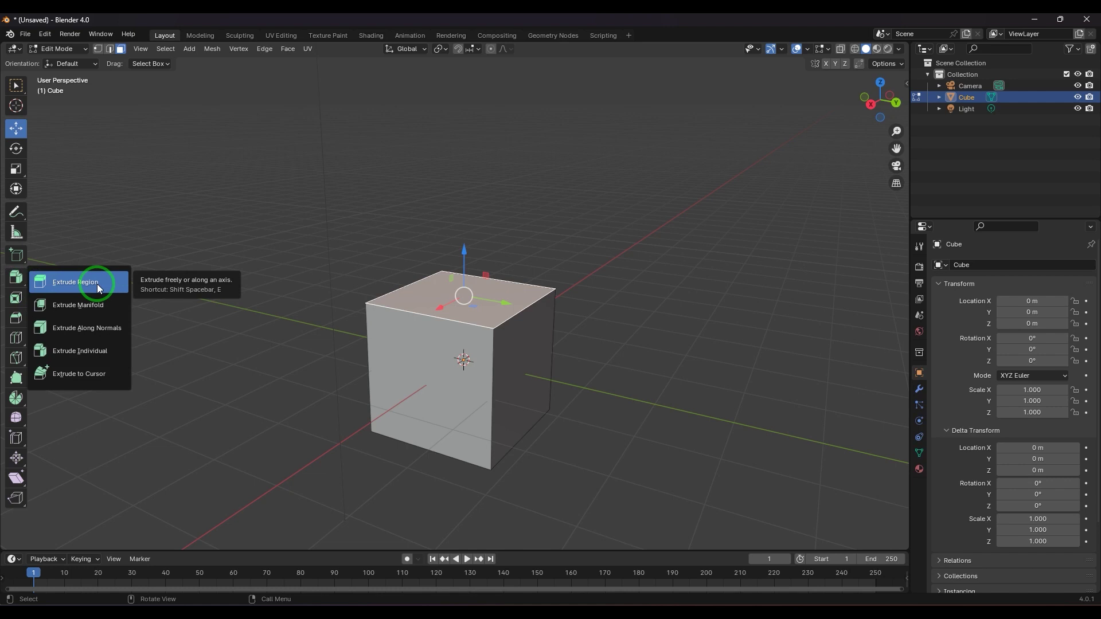
pyautogui.moveTo(97, 284)
pyautogui.mouseDown()
pyautogui.moveTo(110, 376)
pyautogui.moveTo(105, 289)
pyautogui.mouseUp()
pyautogui.moveTo(105, 289); pyautogui.dragTo(103, 284)
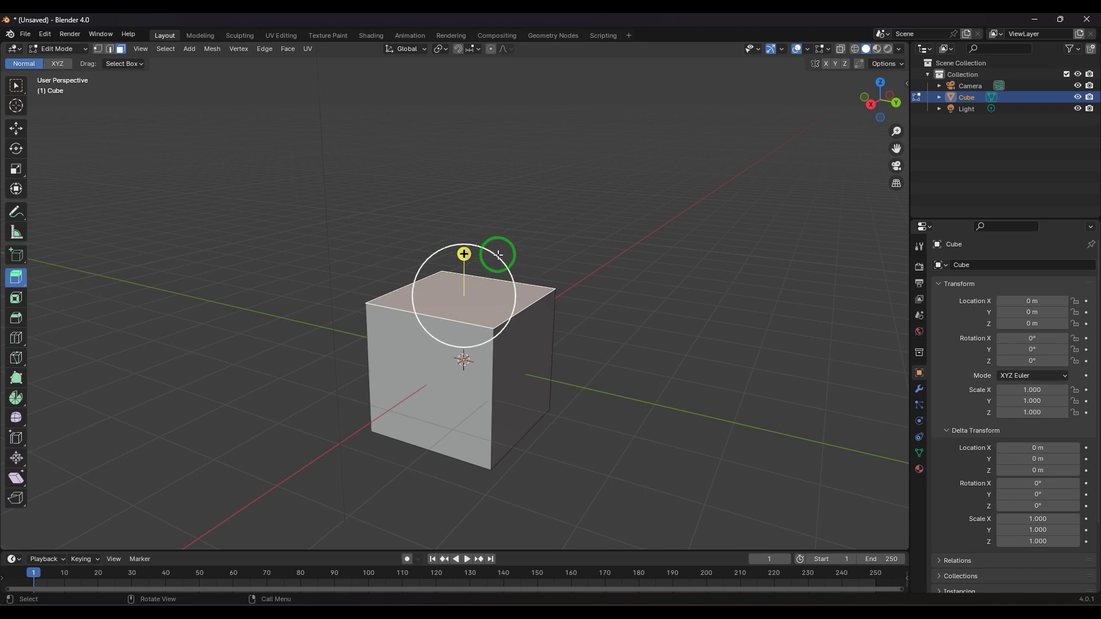
# Step: Try extruding the top face freely, raising it about 1.3 m with a slight sideways shift, and undo the extrusion
pyautogui.moveTo(497, 255)
pyautogui.mouseDown()
pyautogui.moveTo(504, 273)
pyautogui.moveTo(521, 270)
pyautogui.moveTo(468, 218)
pyautogui.moveTo(452, 302)
pyautogui.moveTo(560, 253)
pyautogui.moveTo(422, 228)
pyautogui.moveTo(555, 238)
pyautogui.moveTo(545, 287)
pyautogui.moveTo(545, 233)
pyautogui.moveTo(492, 253)
pyautogui.mouseUp()
pyautogui.press('ctrl')
pyautogui.hotkey('ctrl', 'z')
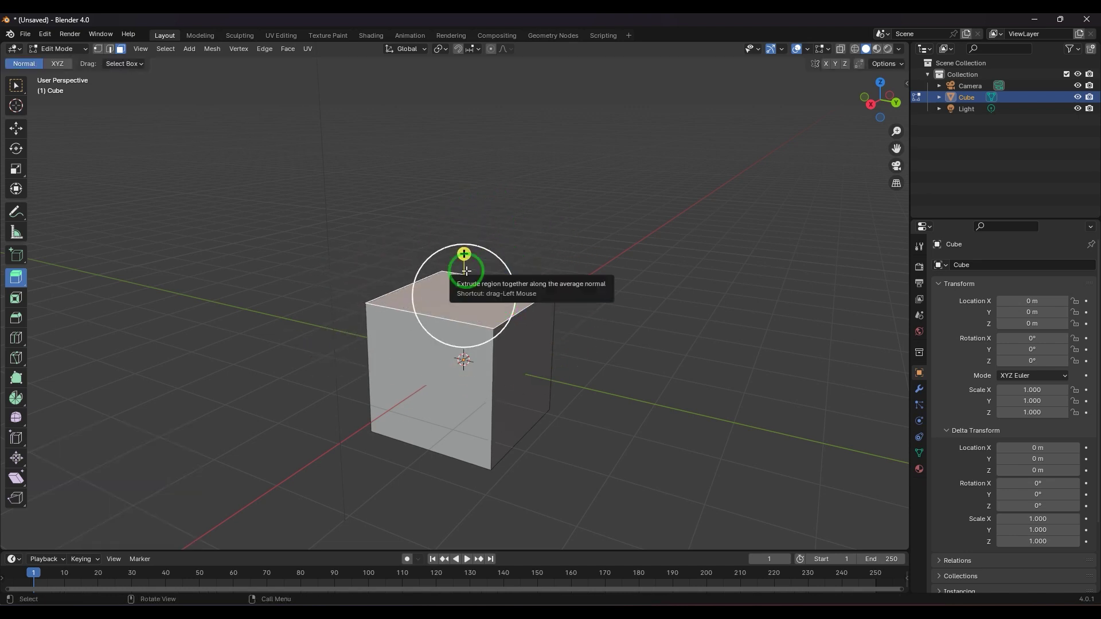
pyautogui.moveTo(463, 266); pyautogui.dragTo(467, 198)
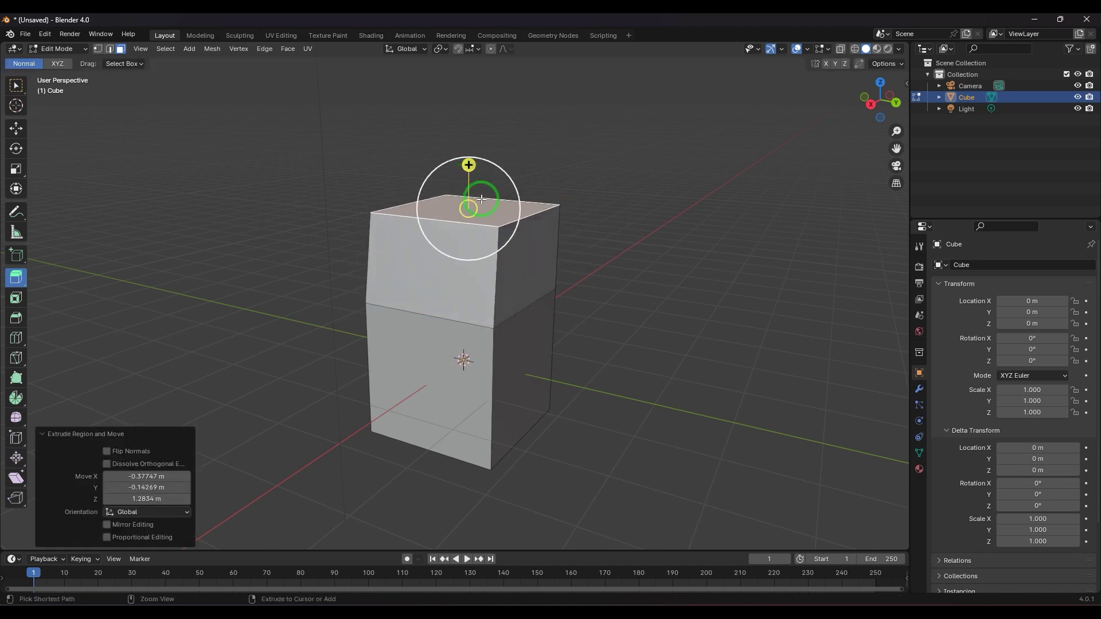
pyautogui.hotkey('ctrl', 'z')
# Step: Try extruding the top face along its normal, first about 1.1 m and again about 1.9 m, undoing each extrusion
pyautogui.moveTo(466, 248); pyautogui.dragTo(493, 178)
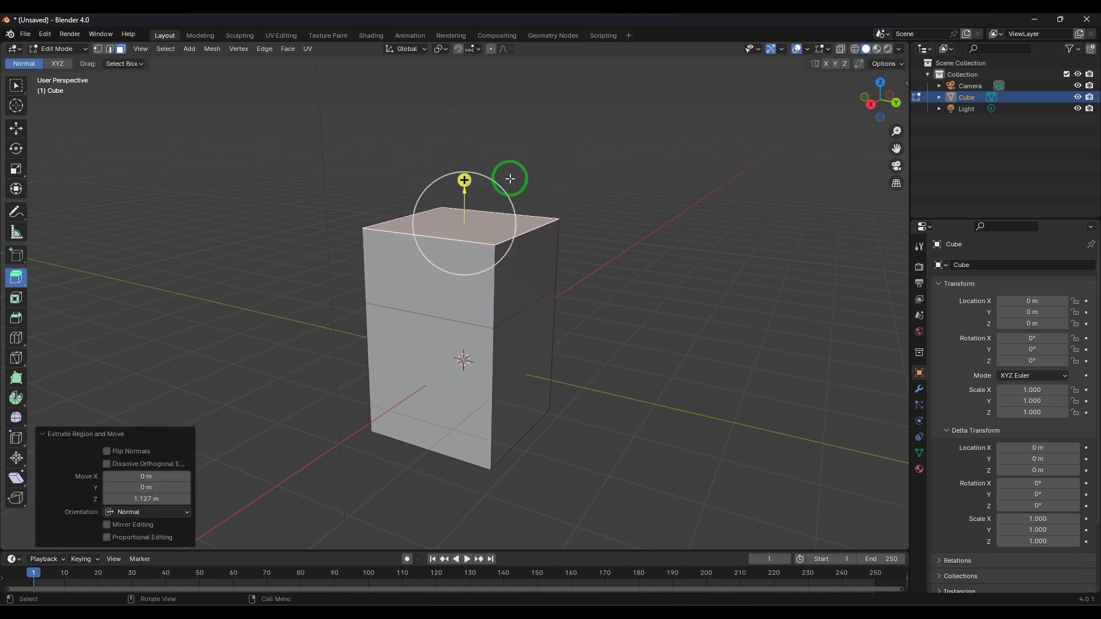
pyautogui.hotkey('ctrl', 'z')
pyautogui.moveTo(717, 238); pyautogui.dragTo(638, 149)
pyautogui.click(477, 301)
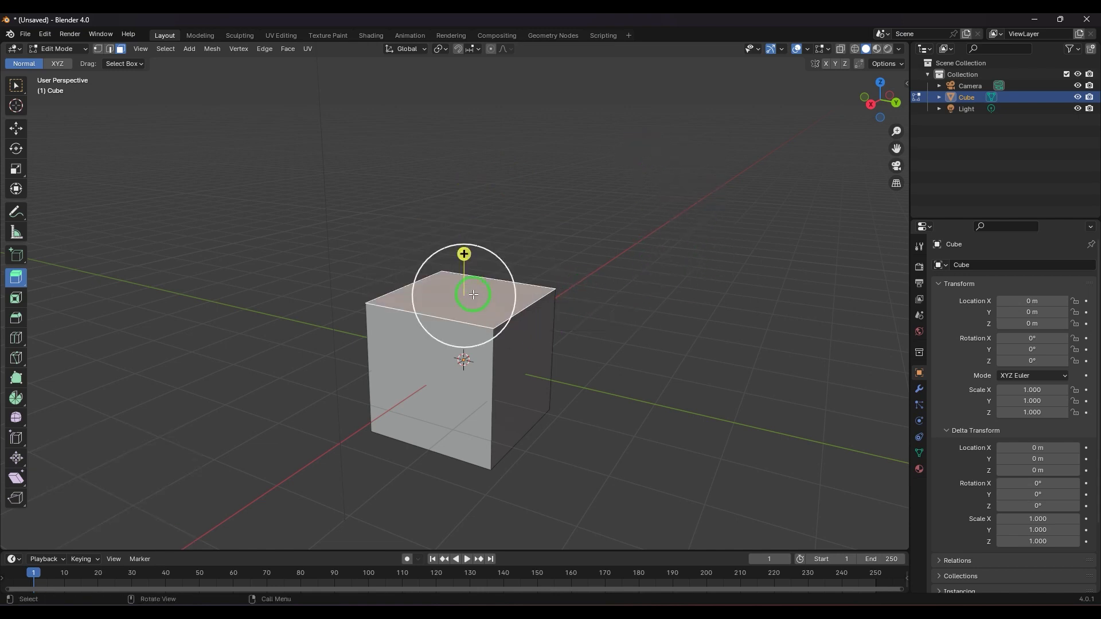
pyautogui.moveTo(468, 288); pyautogui.dragTo(462, 130)
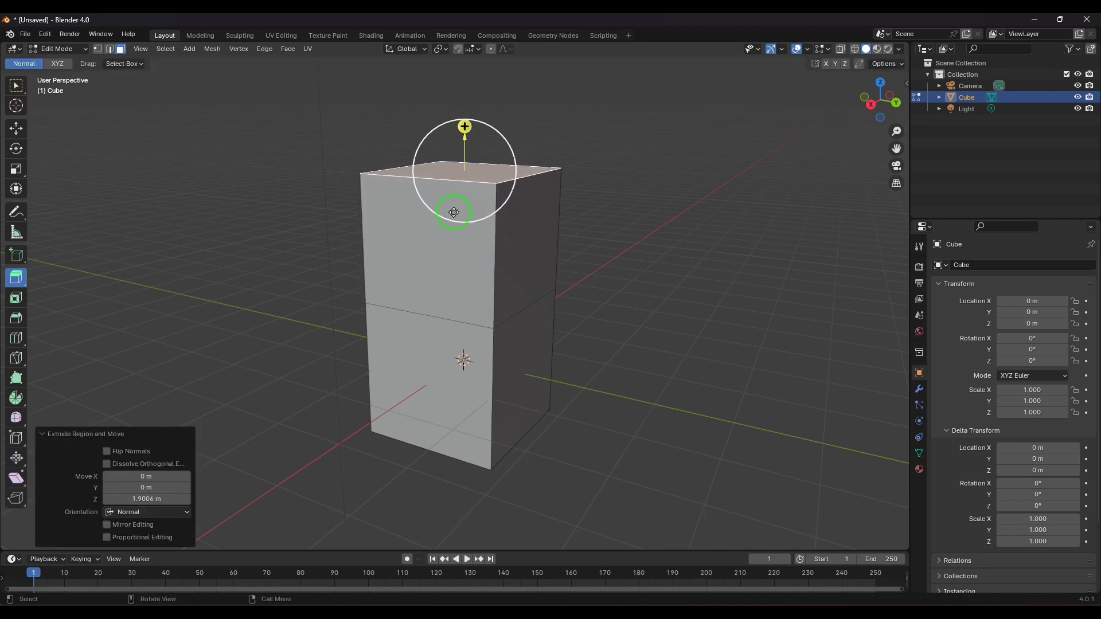
pyautogui.hotkey('ctrl', 'z')
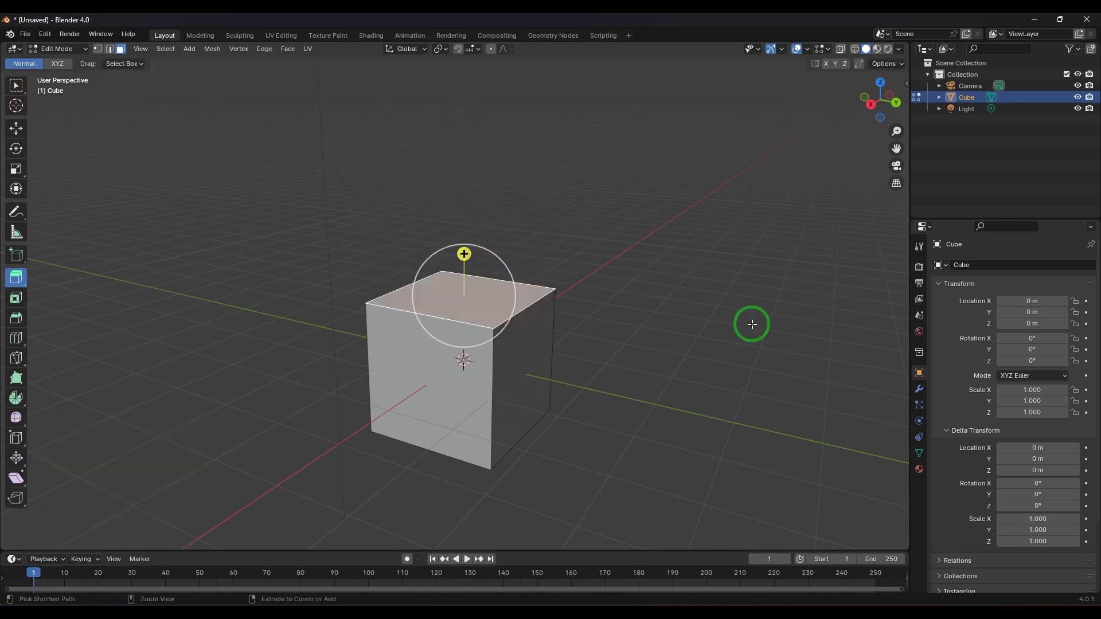
# Step: With the Move tool active, try extruding the cube's +Y side face about 2.7 m along its normal, and undo it
pyautogui.click(16, 129)
pyautogui.click(621, 398)
pyautogui.click(526, 375)
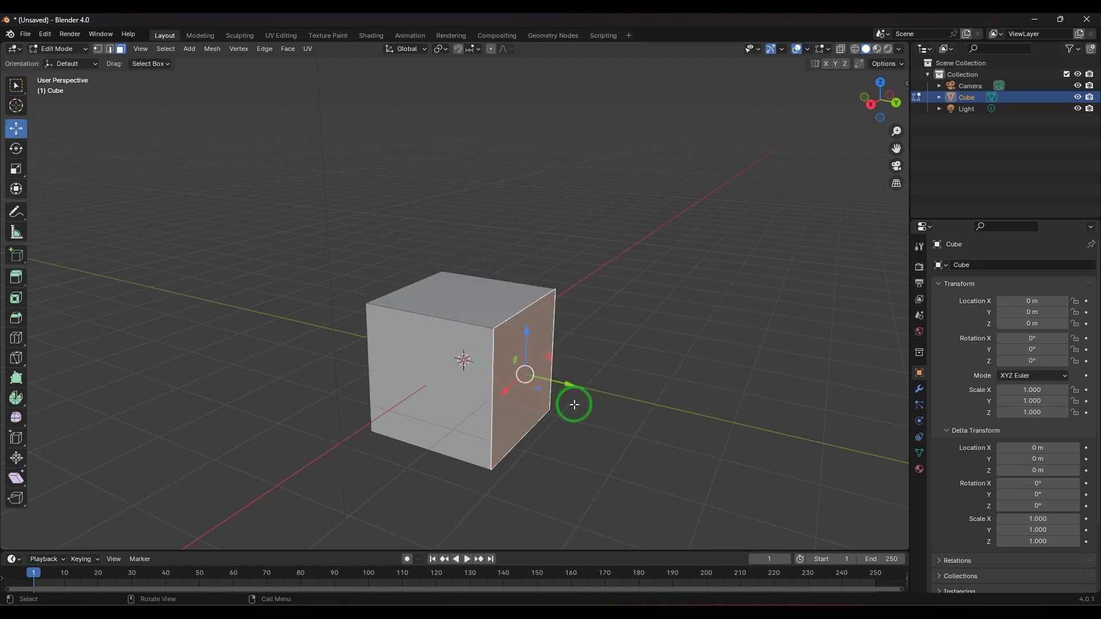
pyautogui.press('e')
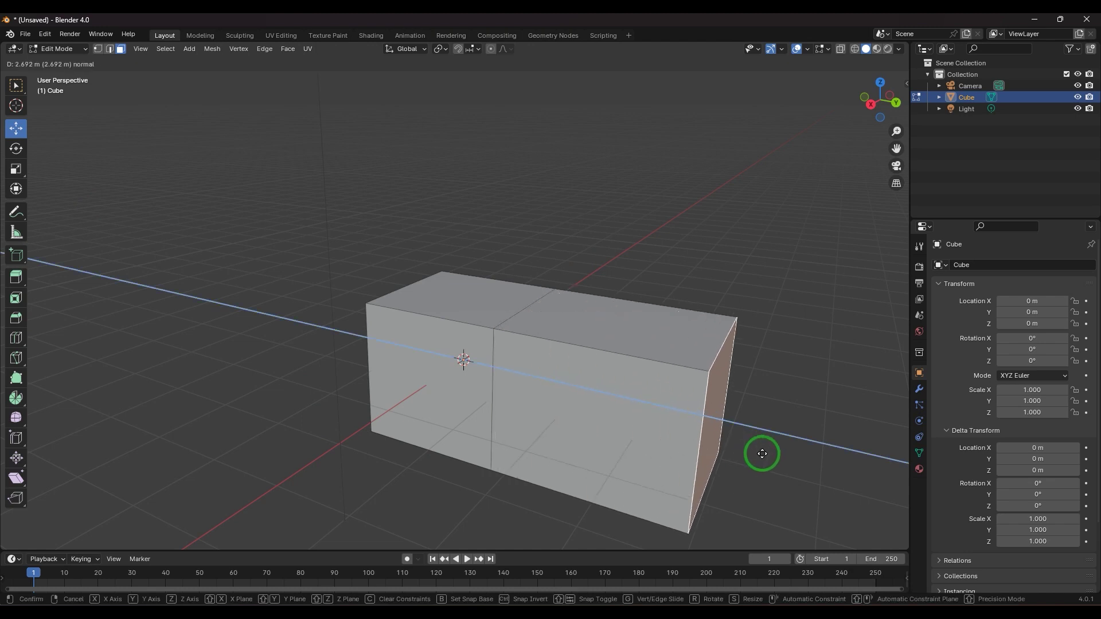
pyautogui.click(762, 454)
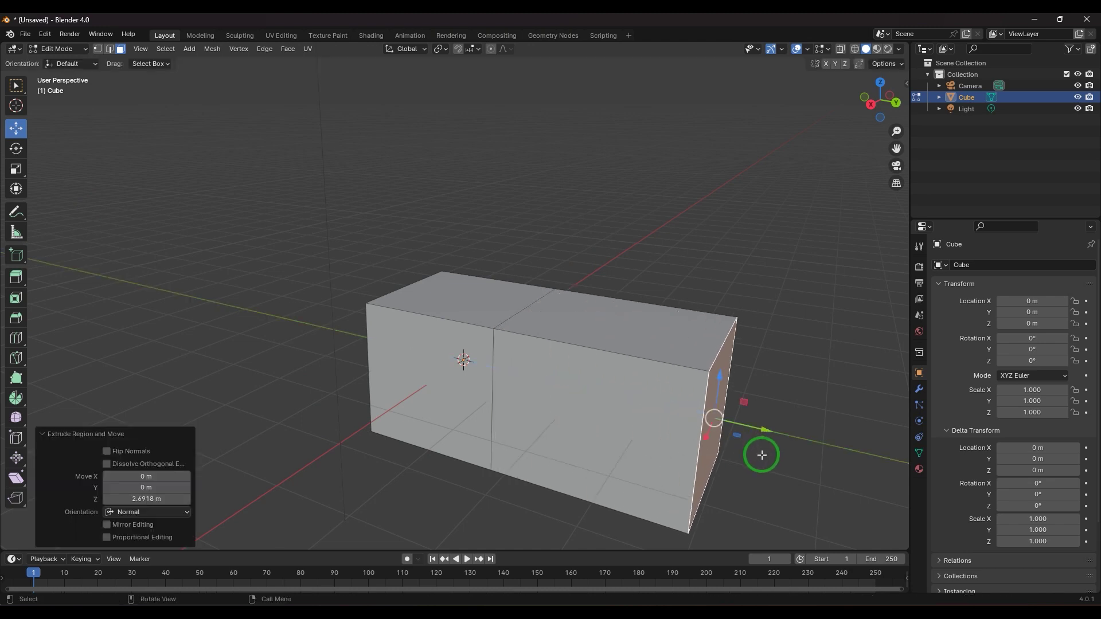
pyautogui.hotkey('ctrl', 'z')
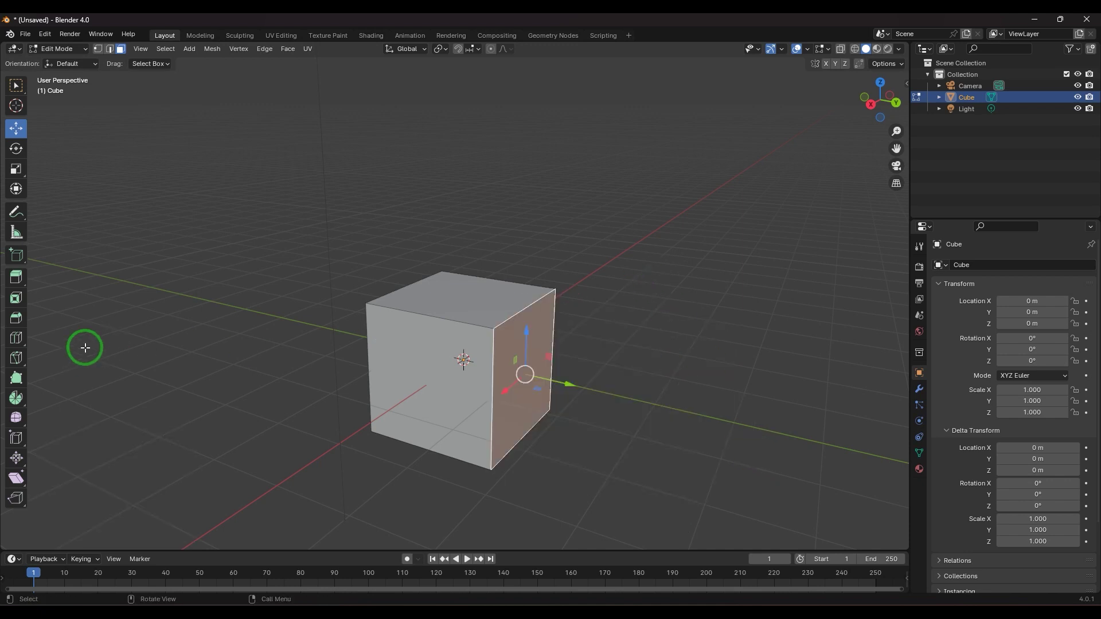
# Step: Try extruding the cube's top face upward with the Extrude Region tool, and undo the extrusion
pyautogui.click(446, 302)
pyautogui.click(16, 277)
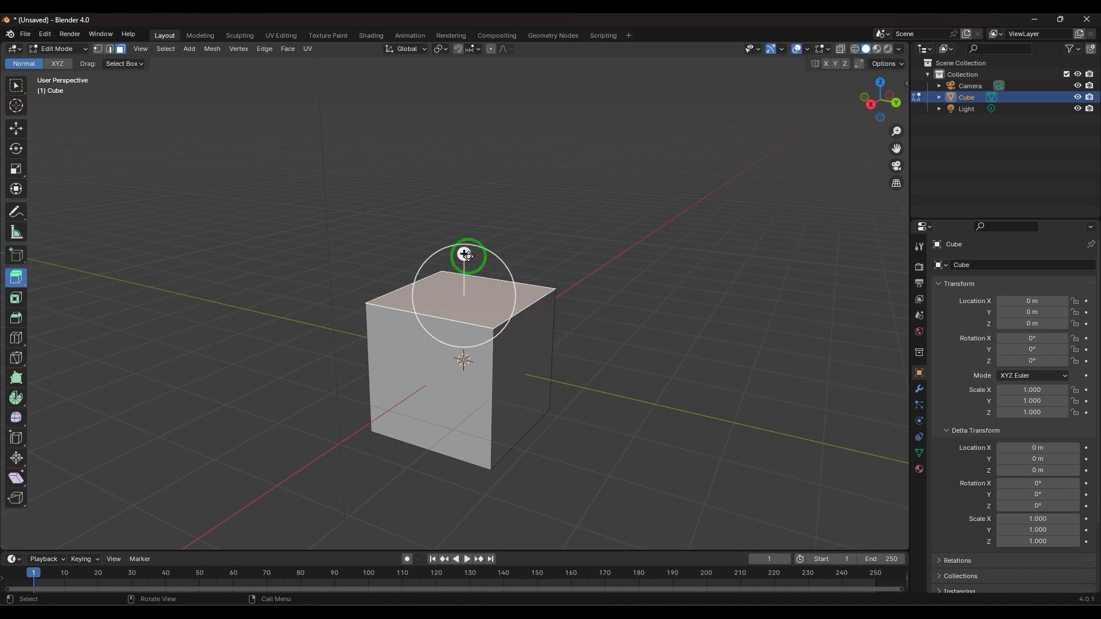
pyautogui.moveTo(465, 254); pyautogui.dragTo(466, 115)
pyautogui.hotkey('ctrl', 'z')
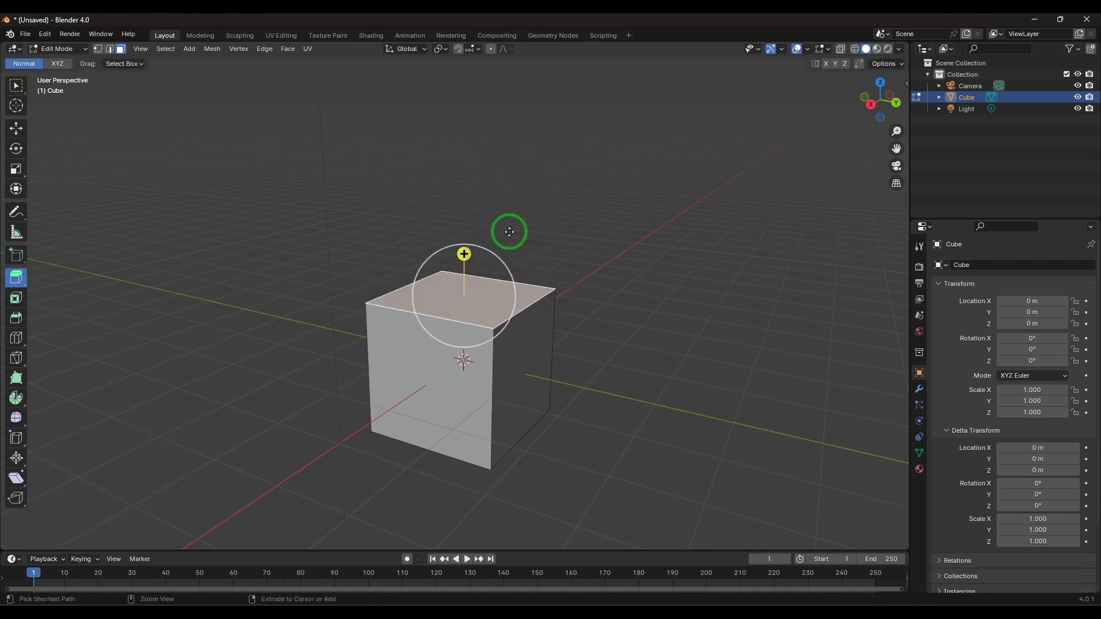
# Step: Select the cube's +Y side face, try extruding it outward with the Extrude Region tool, and undo the extrusion
pyautogui.click(524, 359)
pyautogui.moveTo(524, 358); pyautogui.dragTo(756, 424)
pyautogui.hotkey('ctrl', 'z')
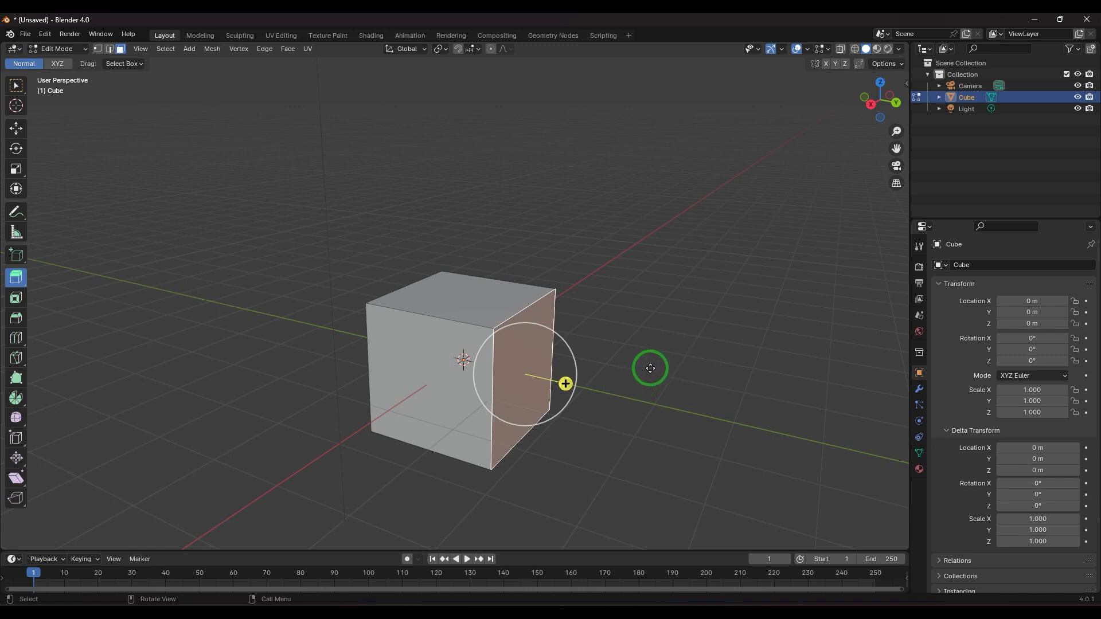
# Step: Try extruding the cube's +Y side face along the X, Y and Z axes in turn, undo it, and clear the selection
pyautogui.press('e')
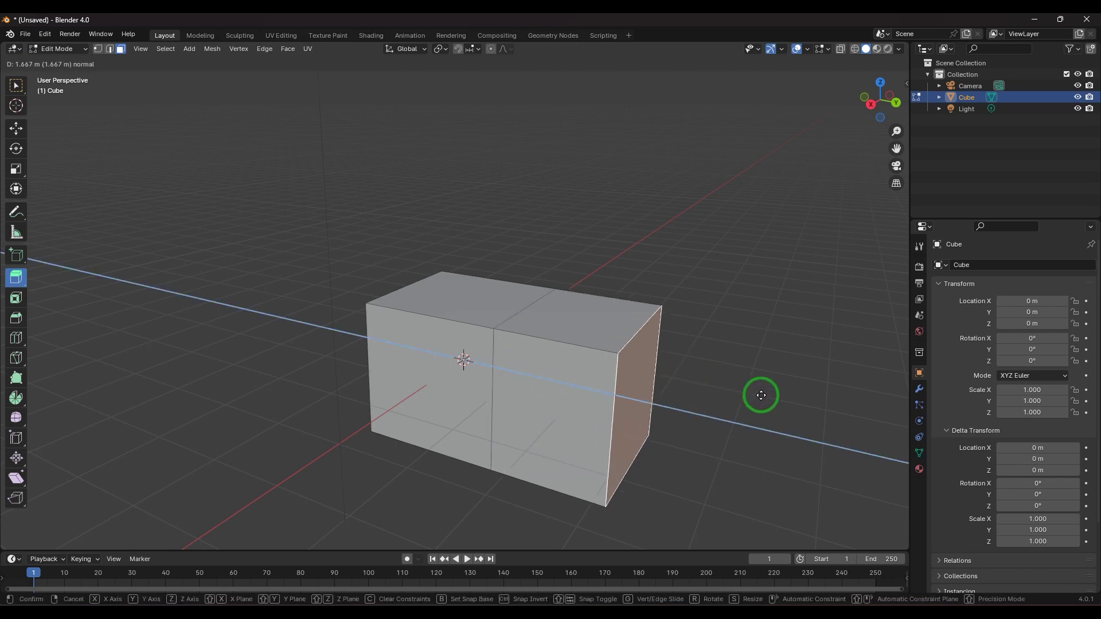
pyautogui.press('x')
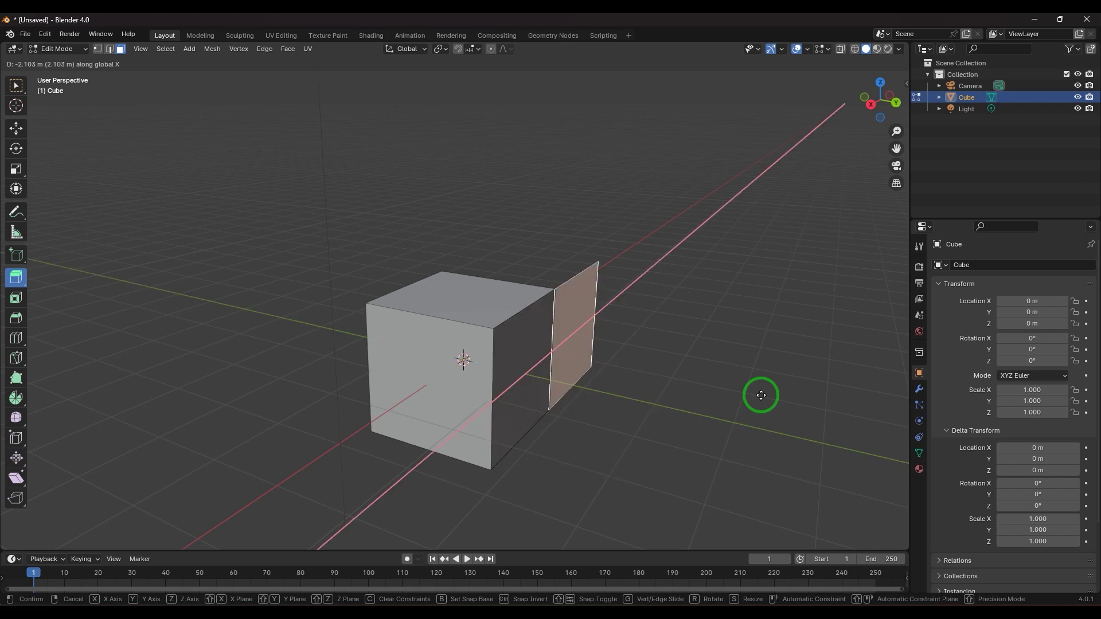
pyautogui.press('y')
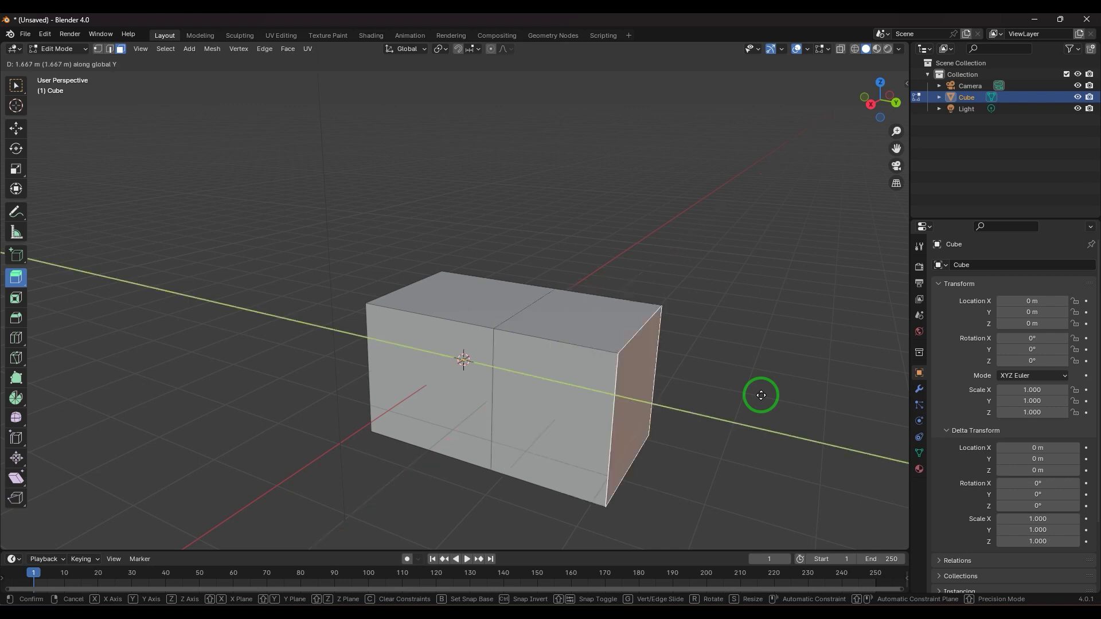
pyautogui.press('z')
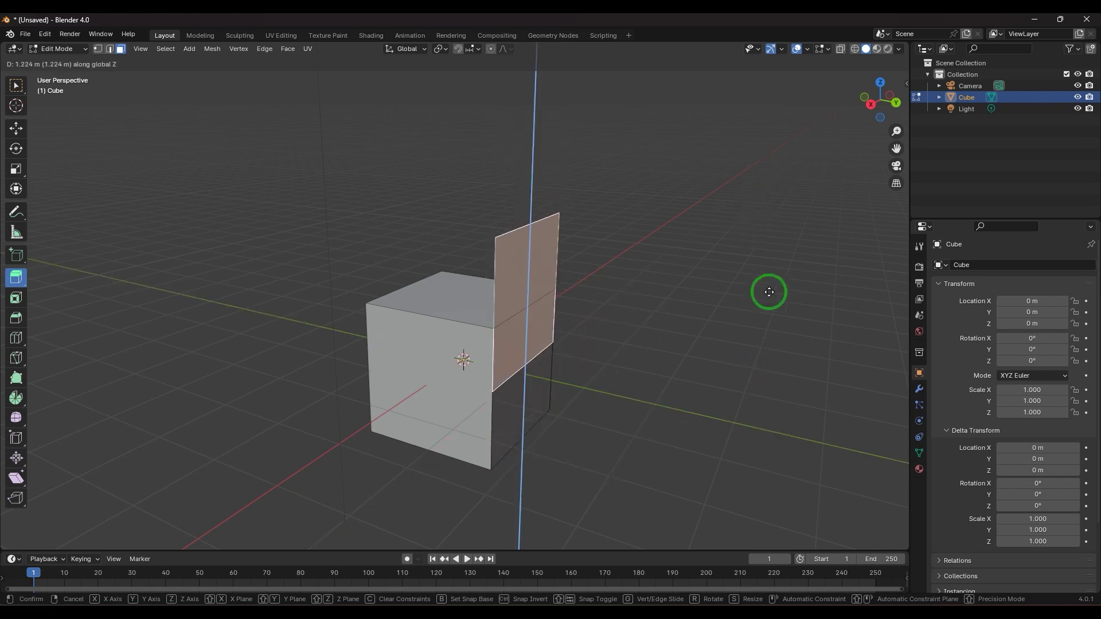
pyautogui.click(839, 255)
pyautogui.hotkey('ctrl', 'z')
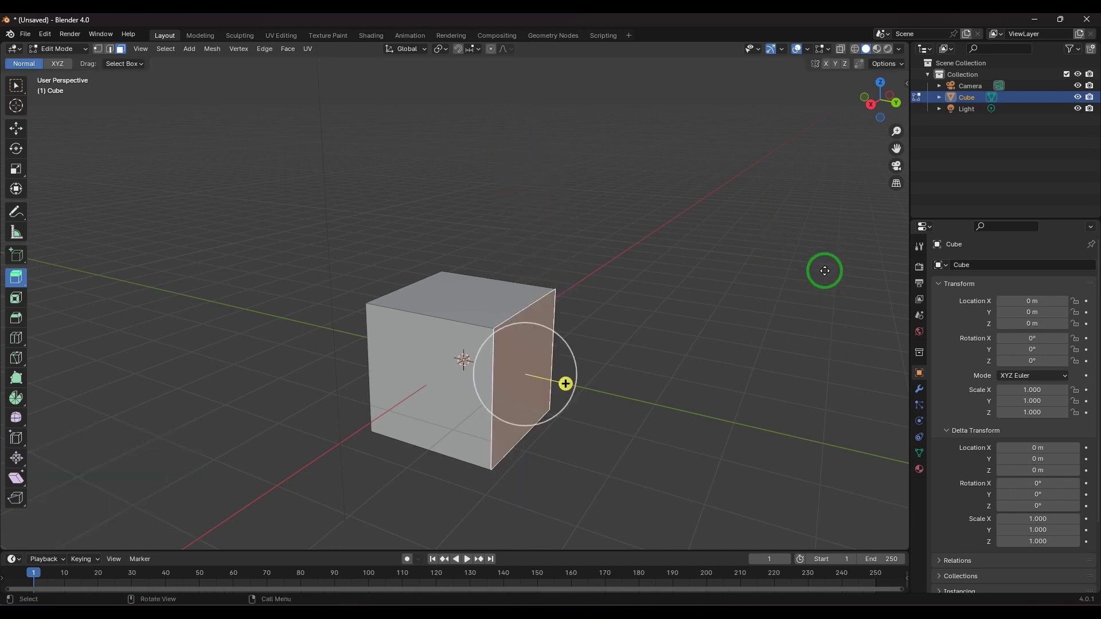
pyautogui.click(688, 336)
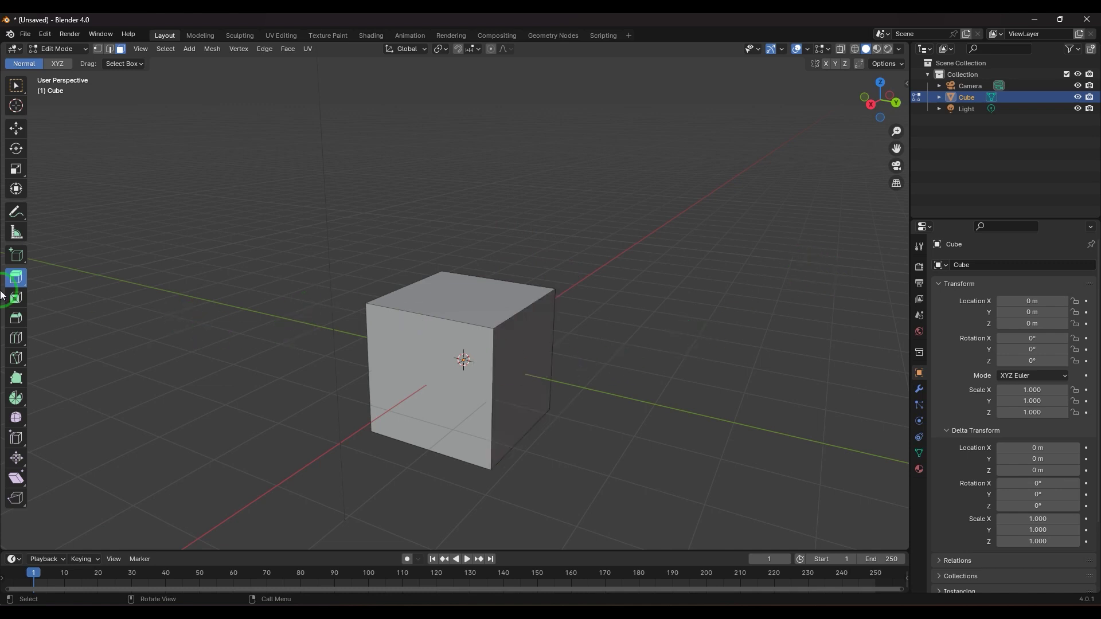
# Step: Extrude the cube's +Y side face outward about 1.73 m with the Extrude Along Normals tool
pyautogui.moveTo(16, 278); pyautogui.dragTo(273, 310)
pyautogui.moveTo(16, 278); pyautogui.dragTo(76, 328)
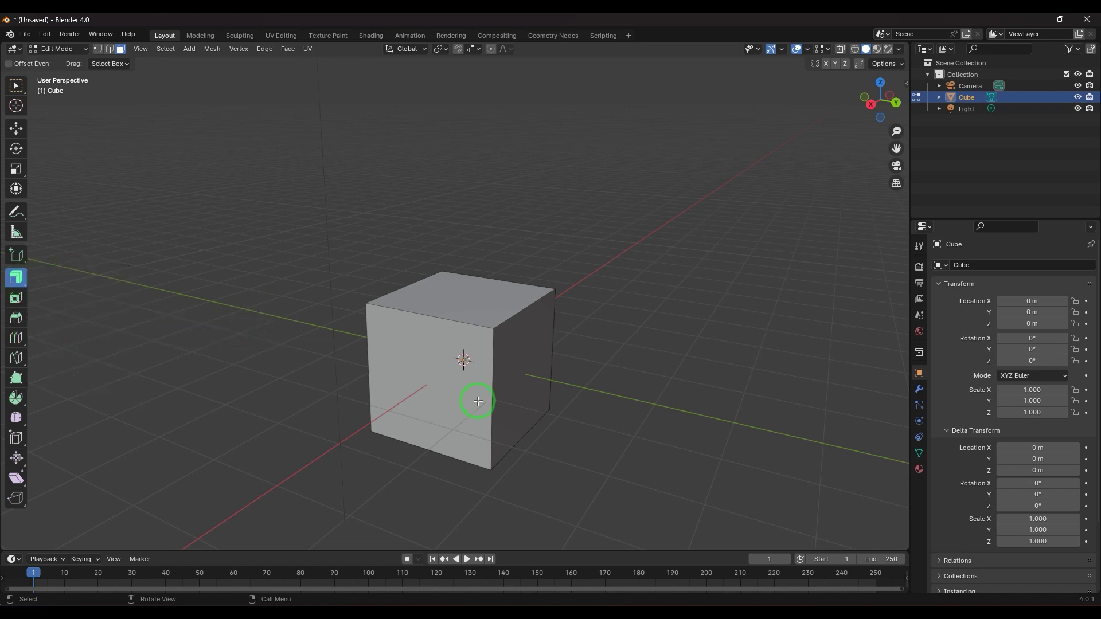
pyautogui.click(523, 367)
pyautogui.moveTo(583, 391); pyautogui.dragTo(353, 332)
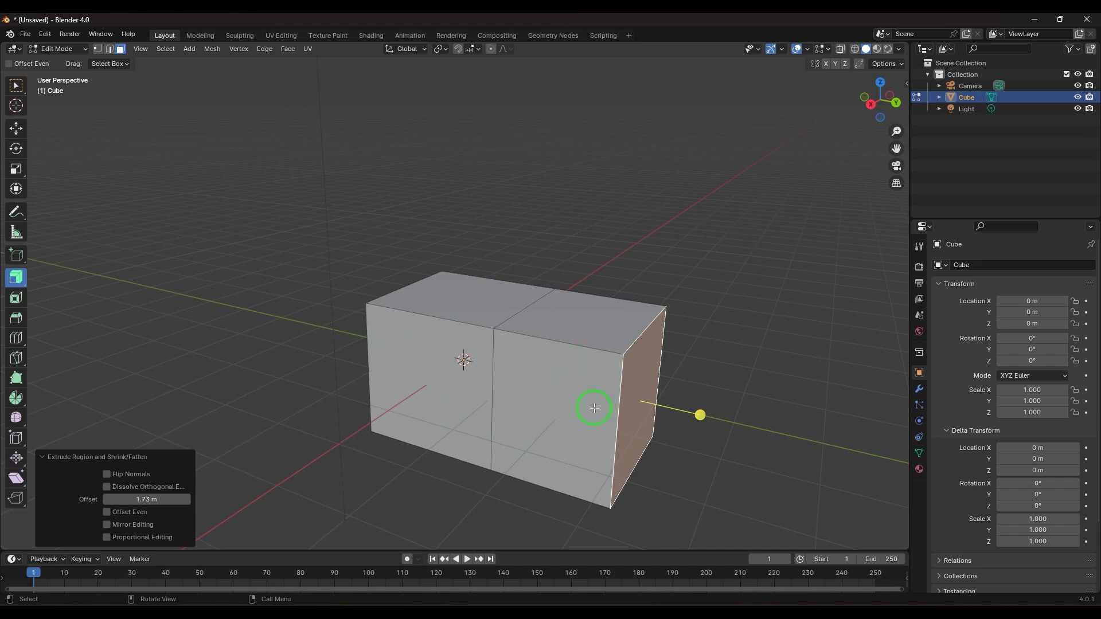
# Step: Return to Object Mode, delete the cube and add a UV sphere in its place
pyautogui.press('Tab')
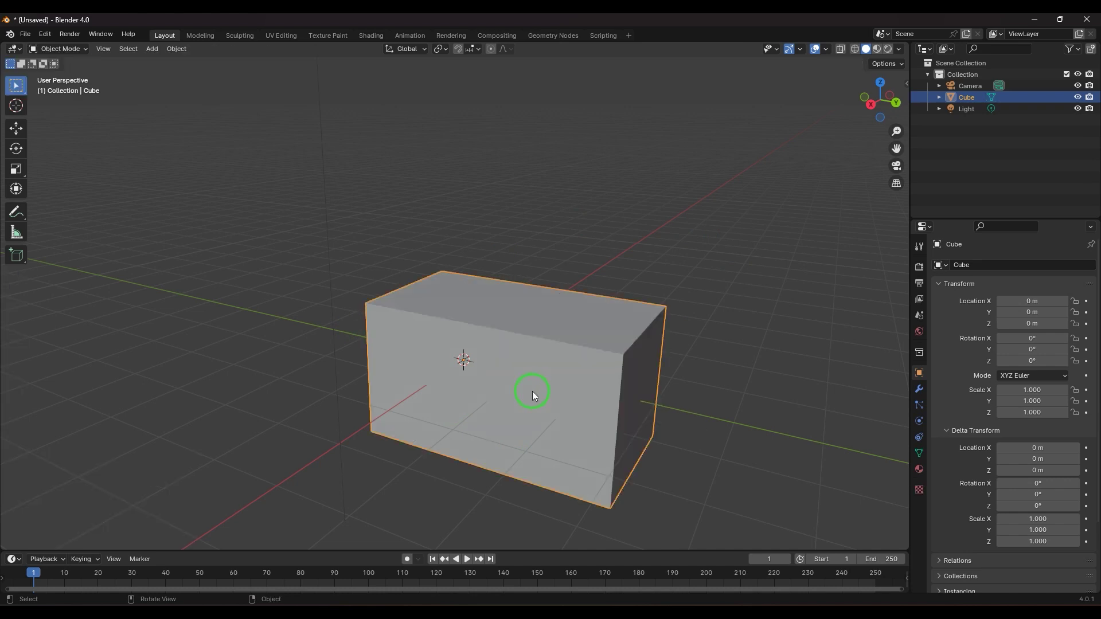
pyautogui.press('Delete')
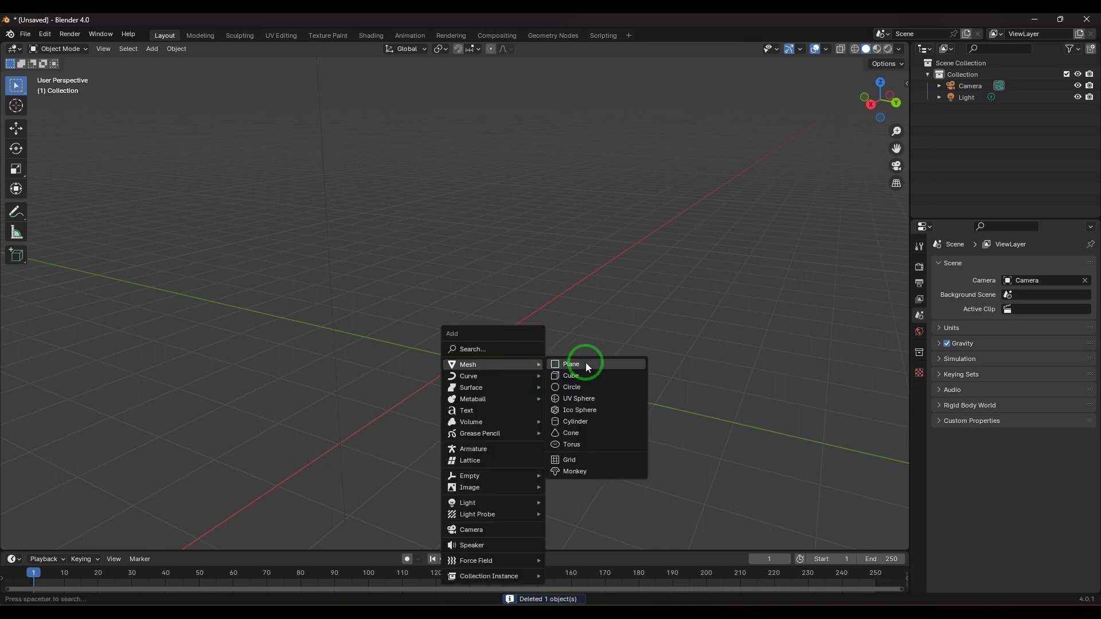
pyautogui.click(590, 398)
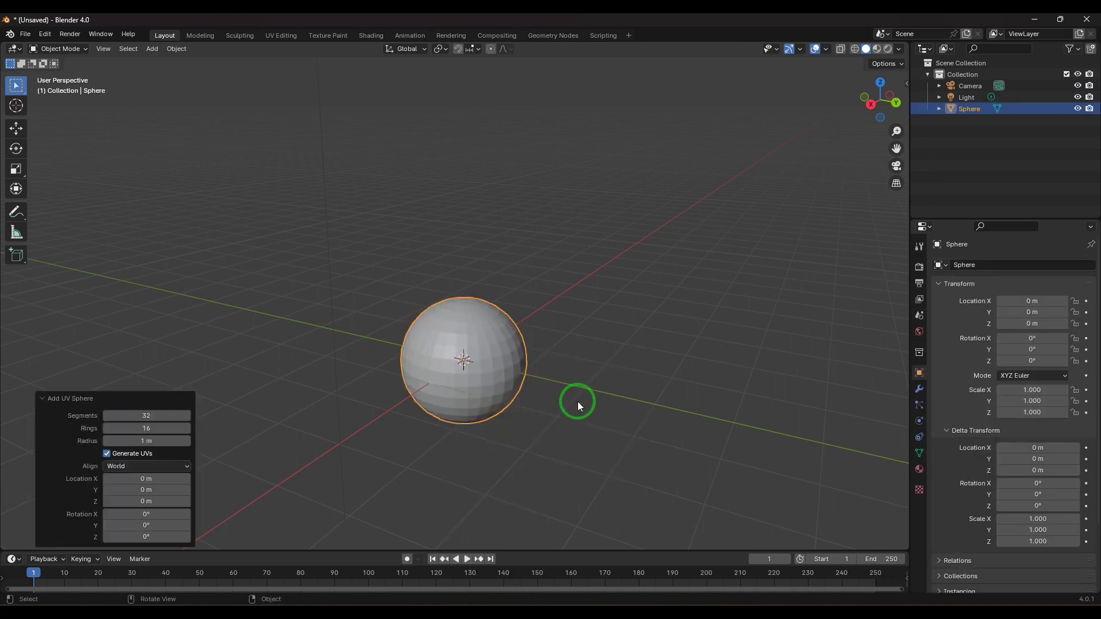
# Step: Enter Edit Mode on the sphere and box-select all faces of its upper half in wireframe view
pyautogui.press('Tab')
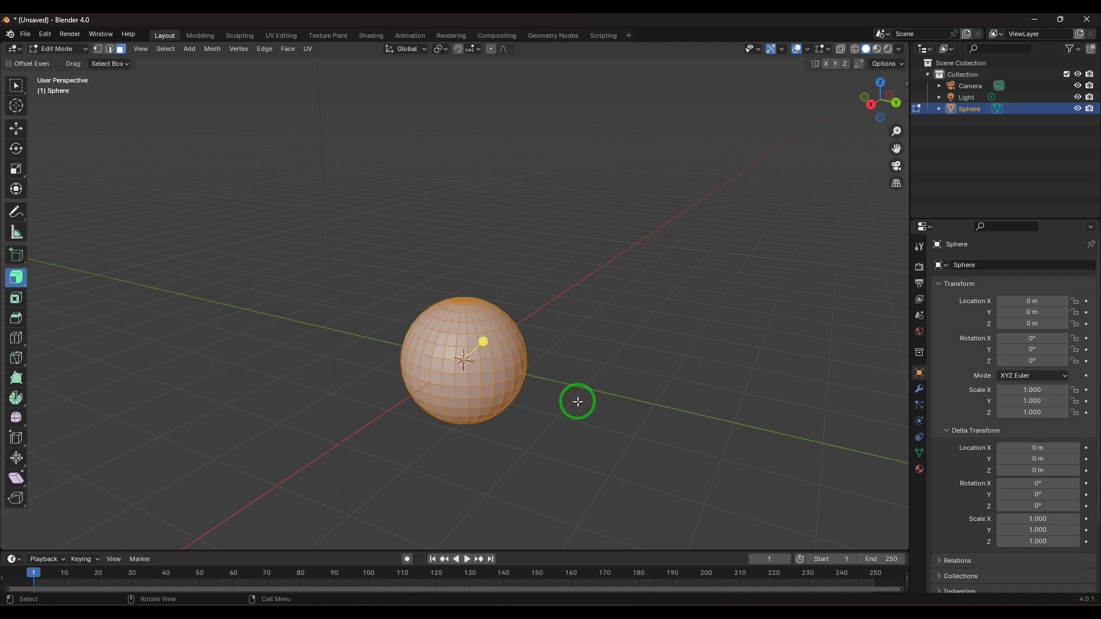
pyautogui.hotkey('alt', 'a')
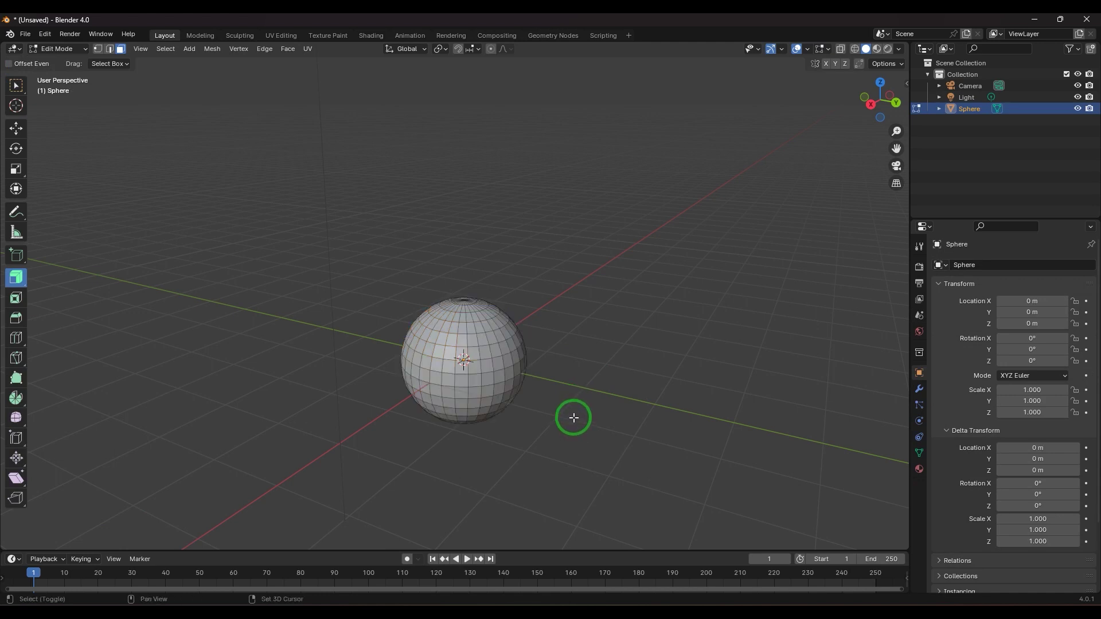
pyautogui.hotkey('shift', 'z')
pyautogui.moveTo(560, 417); pyautogui.dragTo(545, 395, button='middle')
pyautogui.scroll(1, 545, 395)
pyautogui.moveTo(325, 234); pyautogui.dragTo(677, 396)
pyautogui.moveTo(602, 406); pyautogui.dragTo(587, 389, button='middle')
pyautogui.press('b')
pyautogui.moveTo(395, 272); pyautogui.dragTo(624, 378)
pyautogui.moveTo(624, 379); pyautogui.dragTo(632, 406, button='middle')
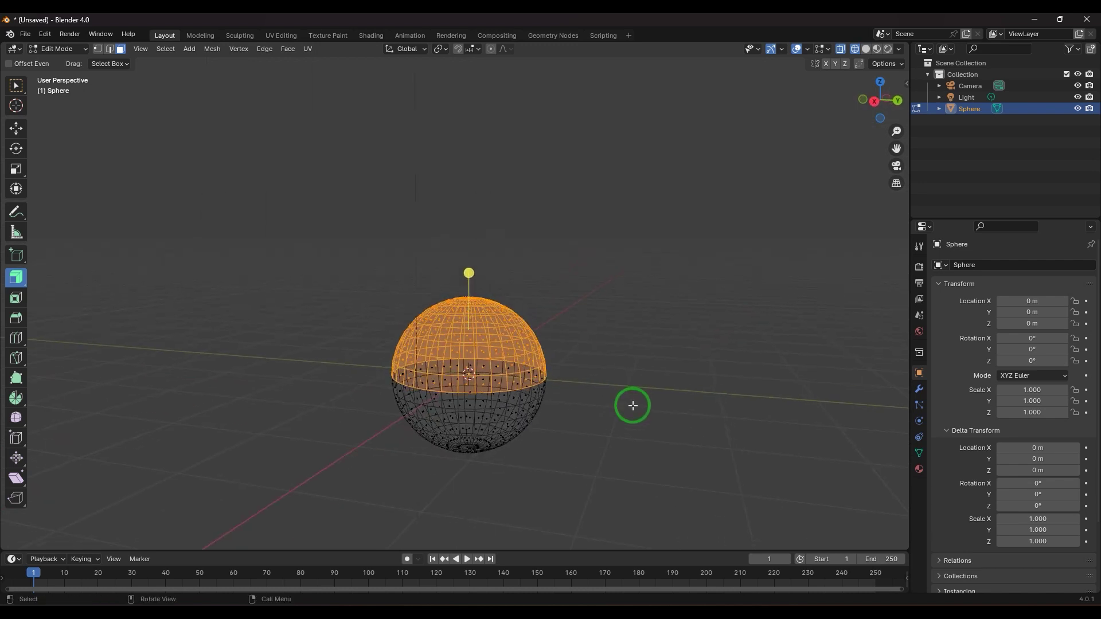
# Step: Try extruding the sphere's upper half upward about 1.75 m with the Extrude Region tool, view it in solid shading, and undo the extrusion
pyautogui.click(16, 274)
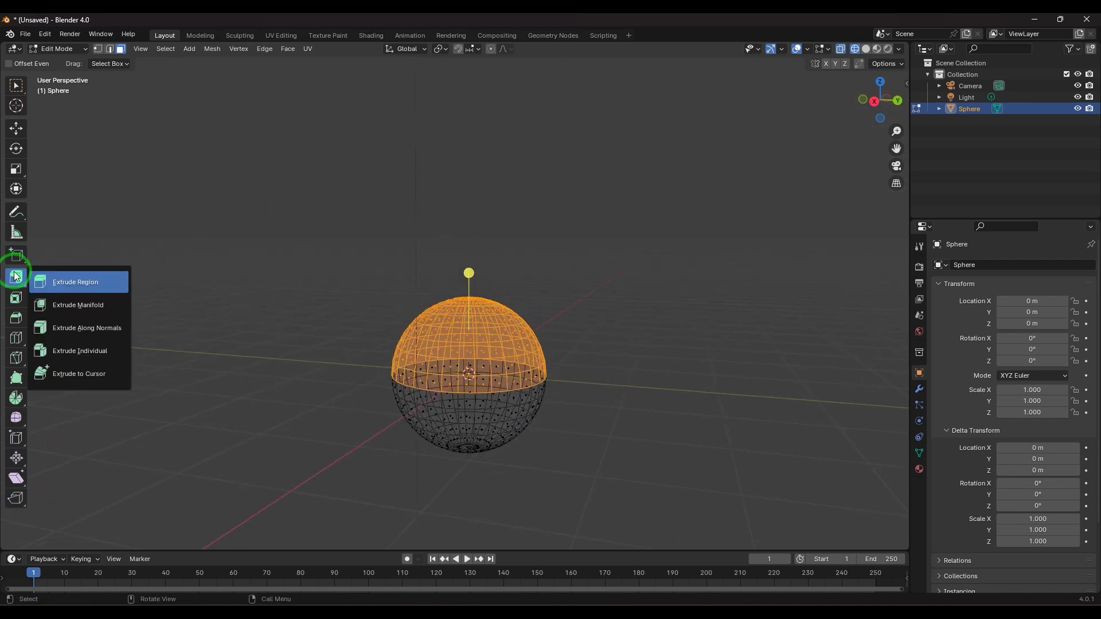
pyautogui.click(86, 284)
pyautogui.moveTo(469, 273); pyautogui.dragTo(469, 148)
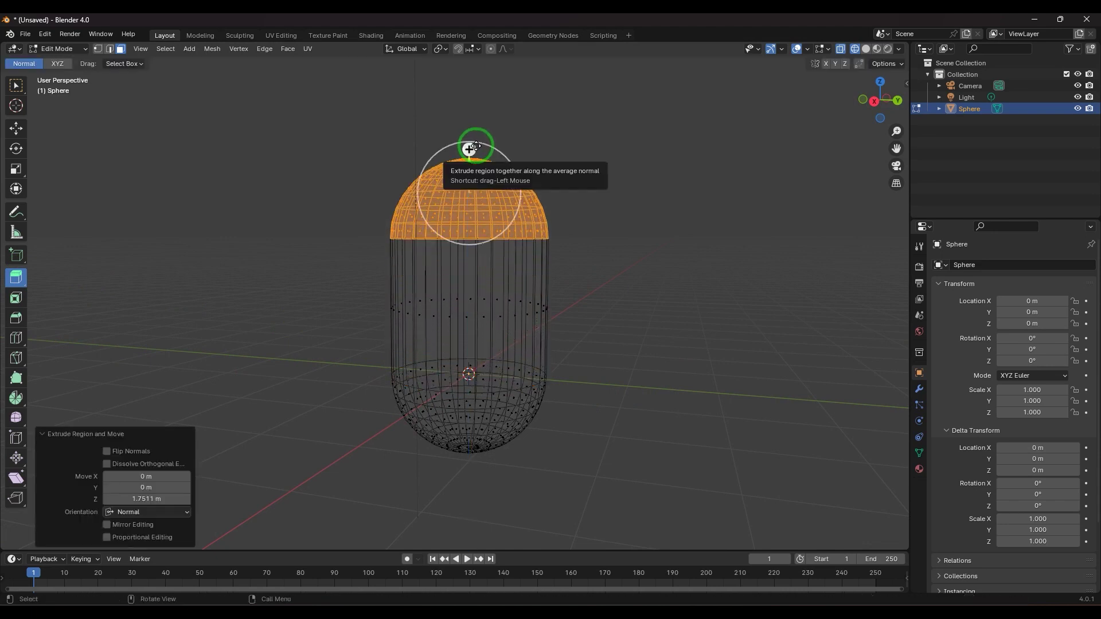
pyautogui.hotkey('shift', 'z')
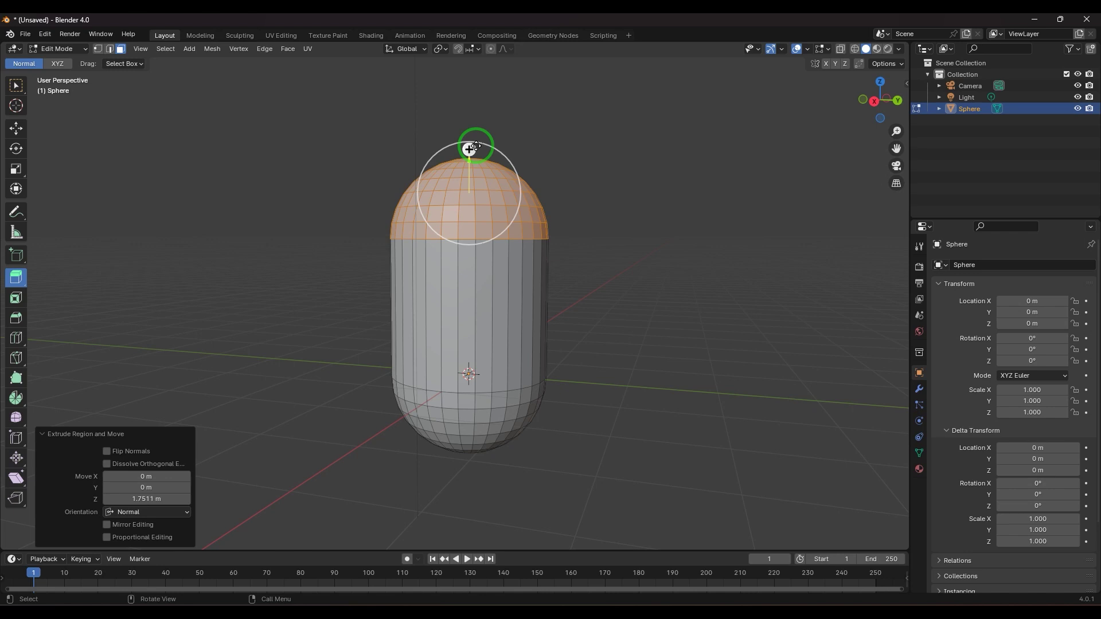
pyautogui.hotkey('ctrl', 'z')
pyautogui.hotkey('ctrl', 'z')
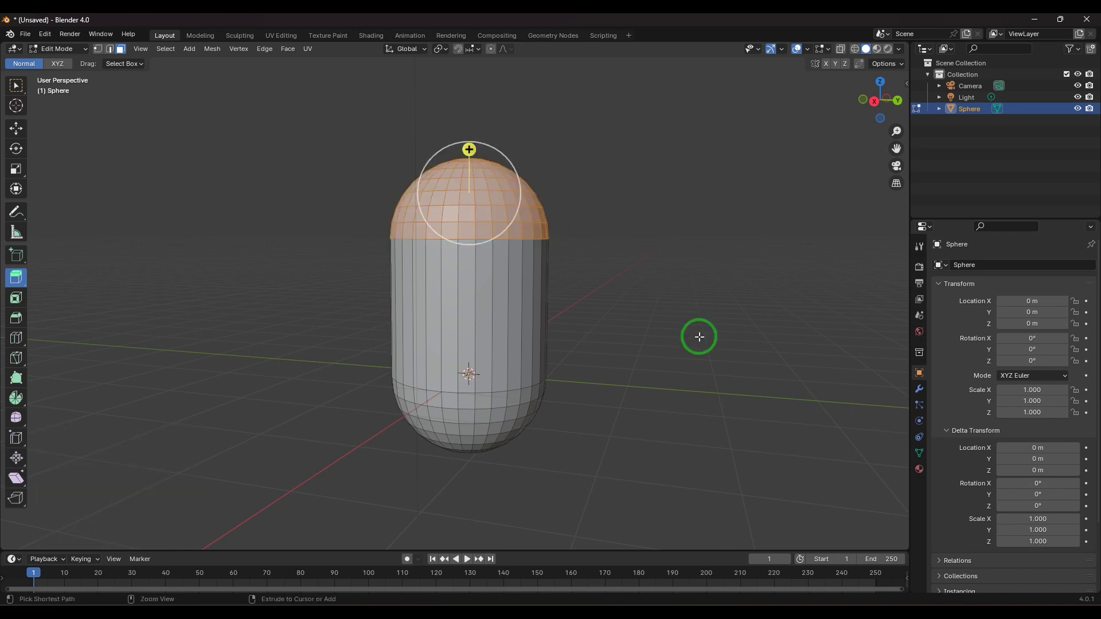
# Step: Try extruding the sphere's upper half about 0.65 m with the Extrude Along Normals tool, inspect it from below, and undo it
pyautogui.click(25, 277)
pyautogui.click(89, 327)
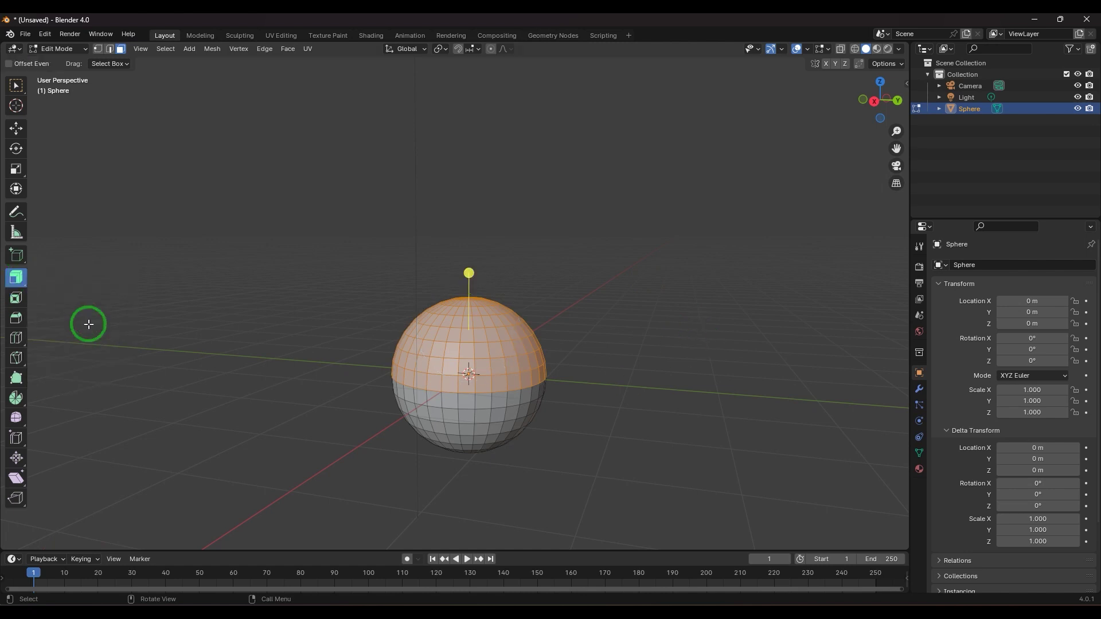
pyautogui.moveTo(467, 273); pyautogui.dragTo(476, 245)
pyautogui.moveTo(610, 475); pyautogui.dragTo(587, 362, button='middle')
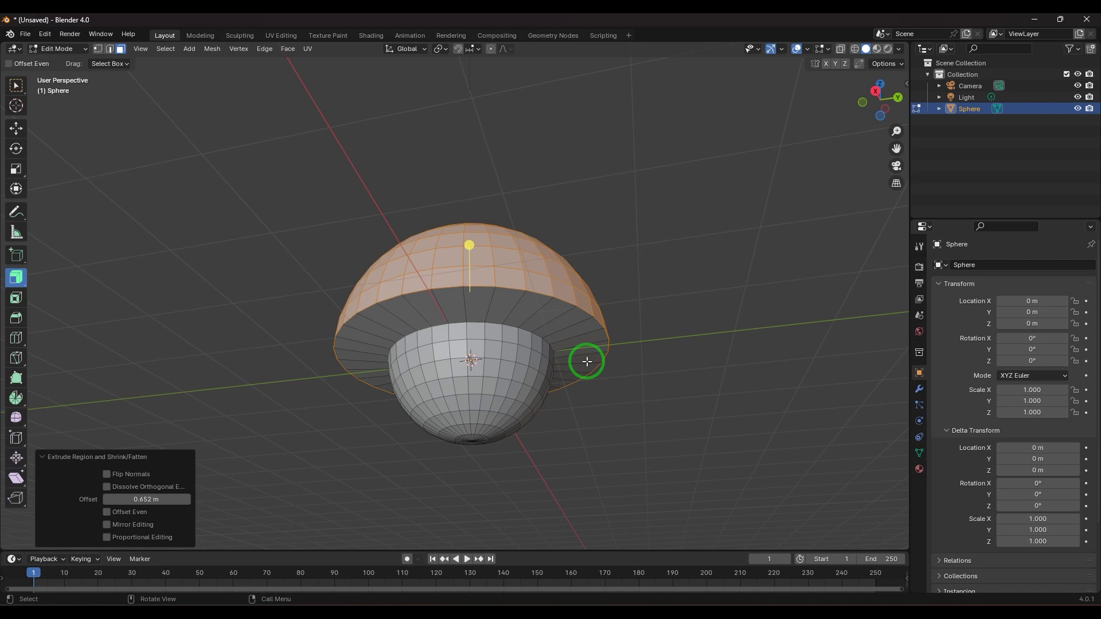
pyautogui.moveTo(587, 361); pyautogui.dragTo(592, 444, button='middle')
pyautogui.hotkey('ctrl', 'z')
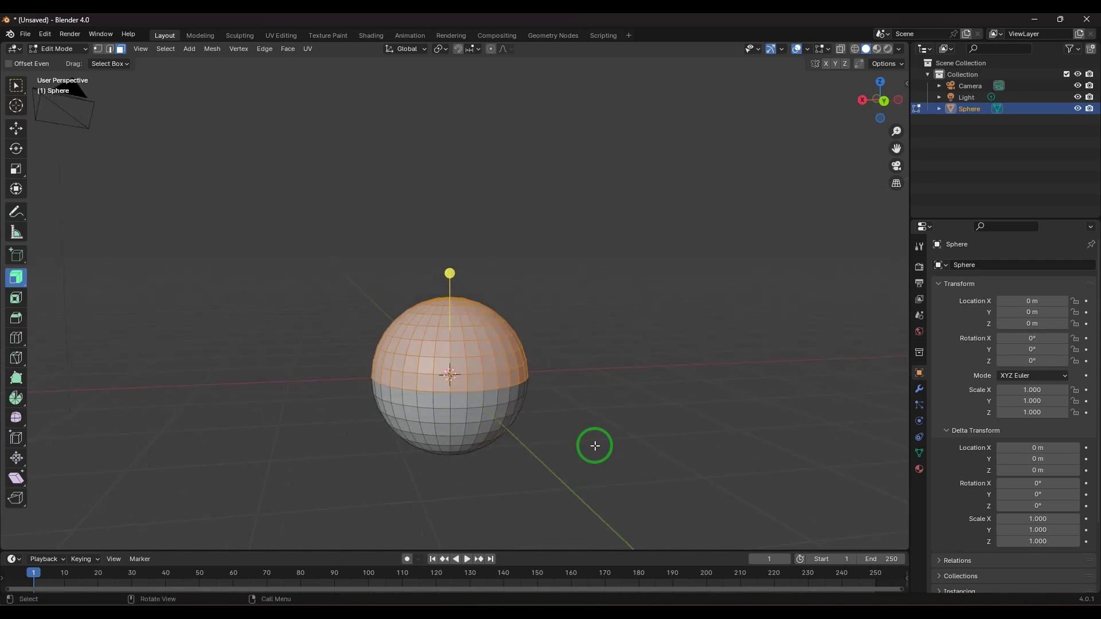
# Step: Try extruding the sphere's upper half about -2.42 m along the global X axis, and undo it
pyautogui.press('e')
pyautogui.press('x')
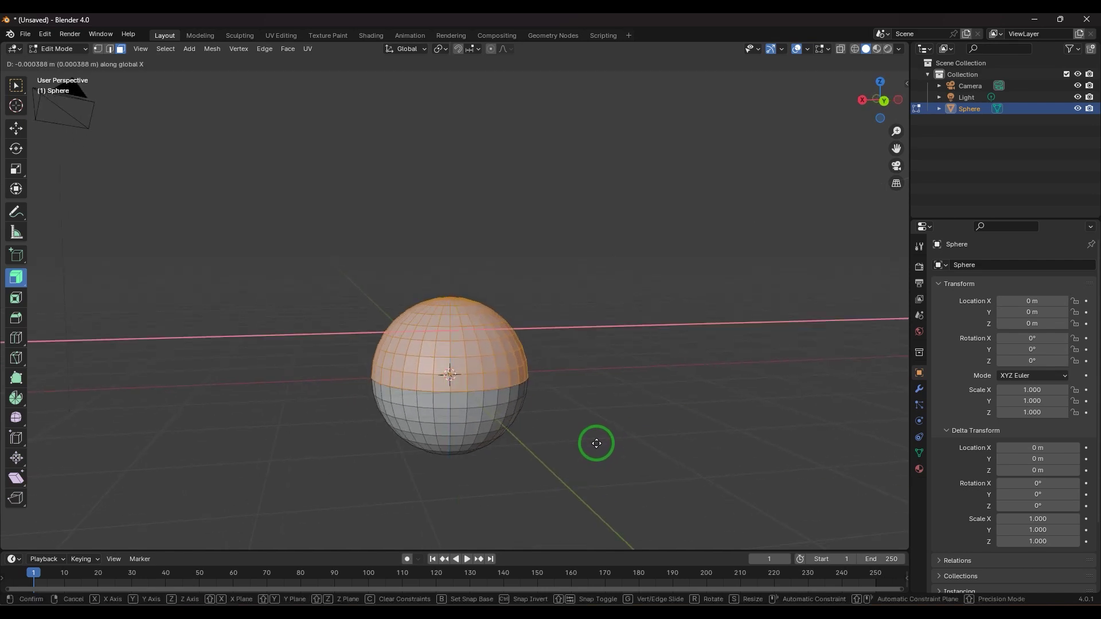
pyautogui.click(769, 420)
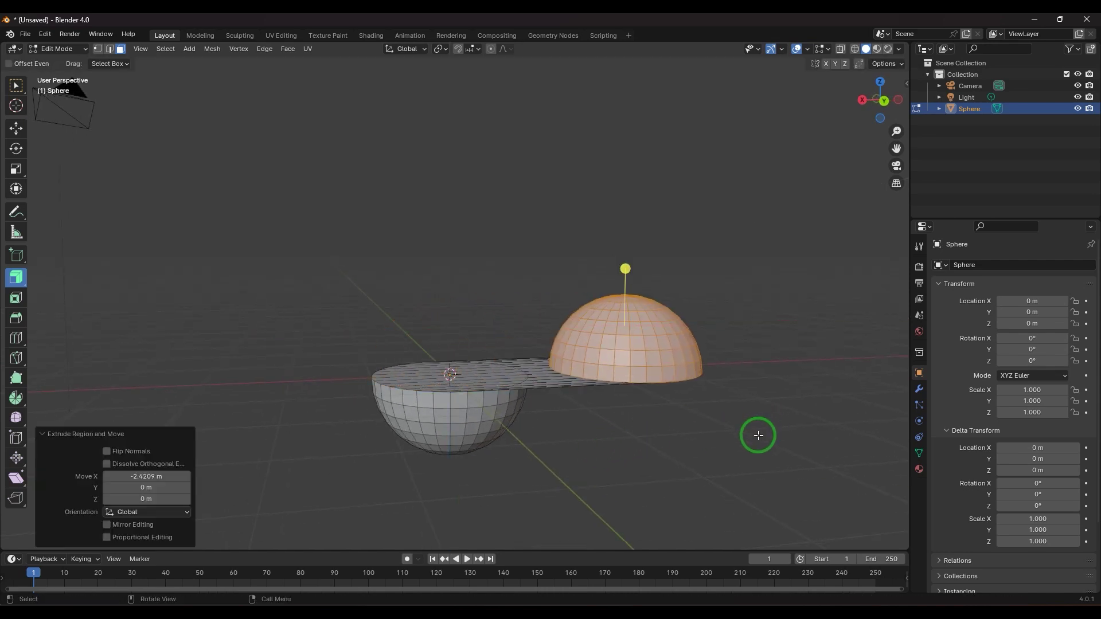
pyautogui.hotkey('ctrl', 'z')
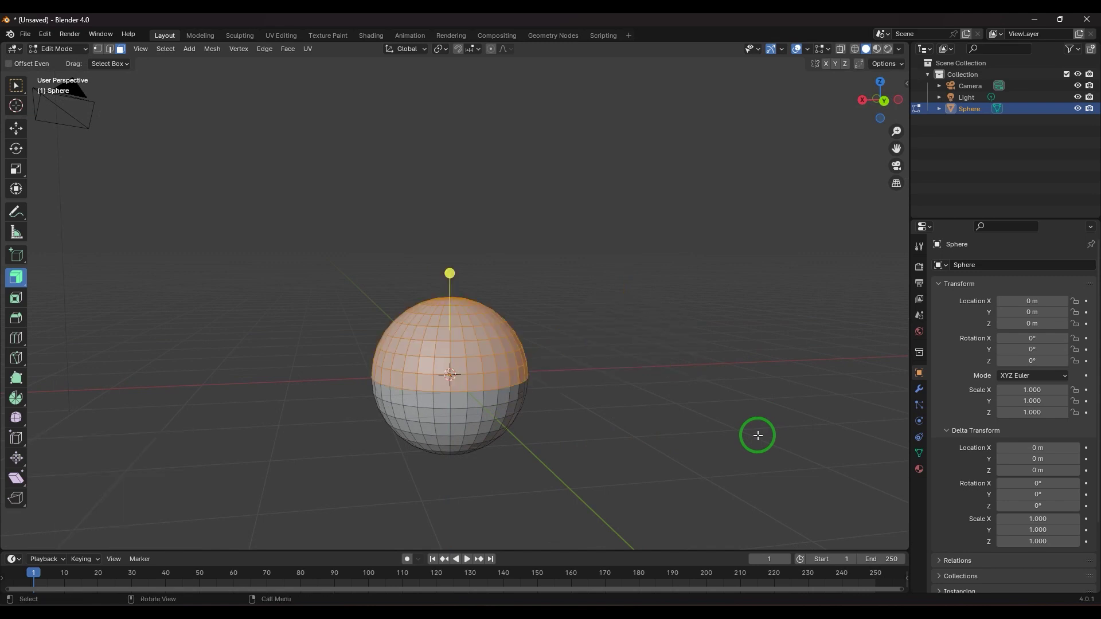
# Step: Try the Extrude Along Normals tool once more on the sphere's upper half, and undo the extrusion
pyautogui.click(16, 276)
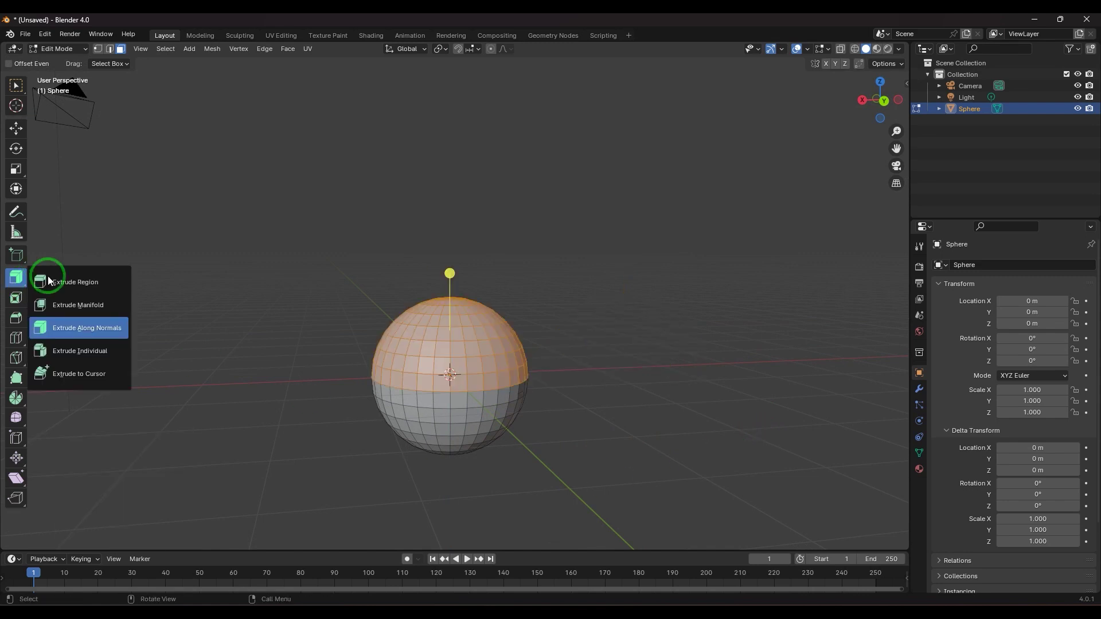
pyautogui.click(84, 329)
pyautogui.moveTo(449, 273); pyautogui.dragTo(449, 230)
pyautogui.moveTo(645, 449); pyautogui.dragTo(700, 415, button='middle')
pyautogui.hotkey('ctrl', 'z')
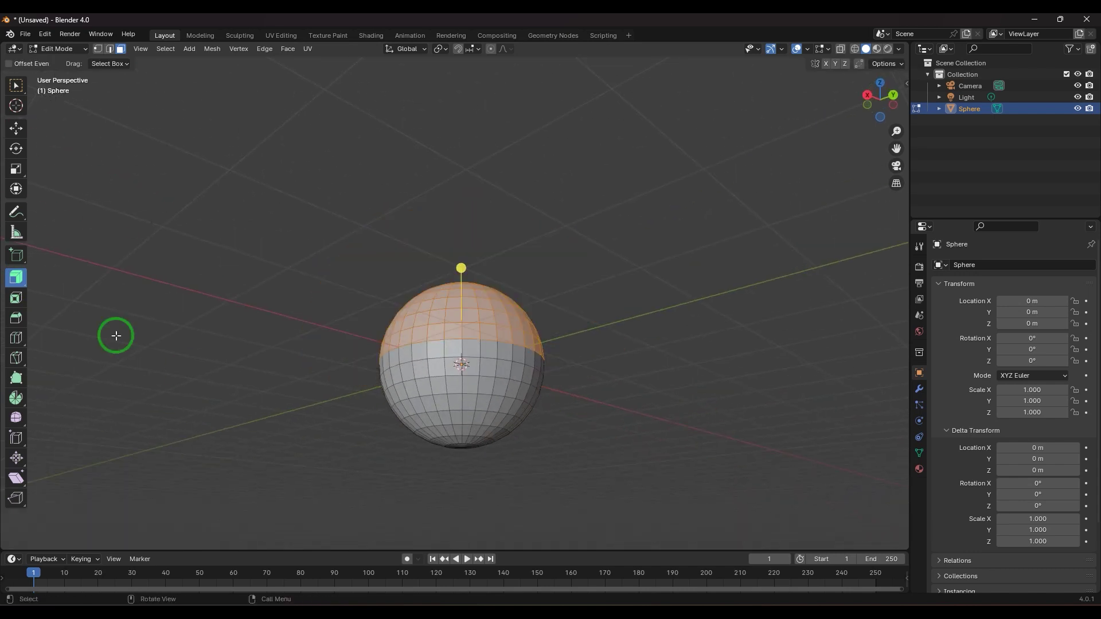
# Step: Try extruding the upper half's faces separately about 0.45 m with the Extrude Individual tool, and undo it
pyautogui.click(17, 277)
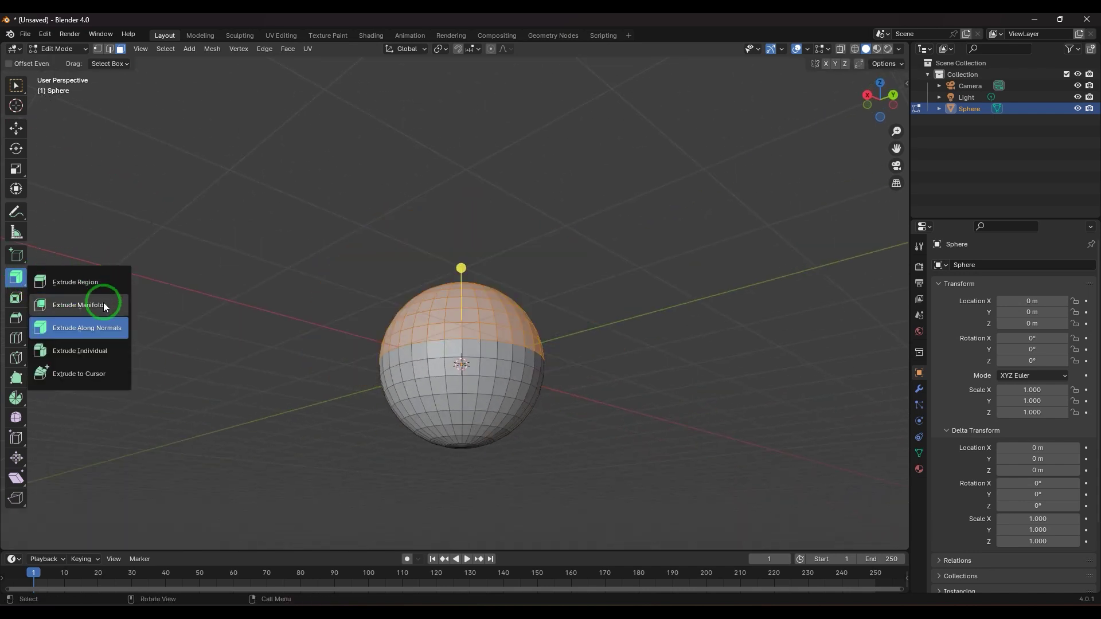
pyautogui.click(105, 353)
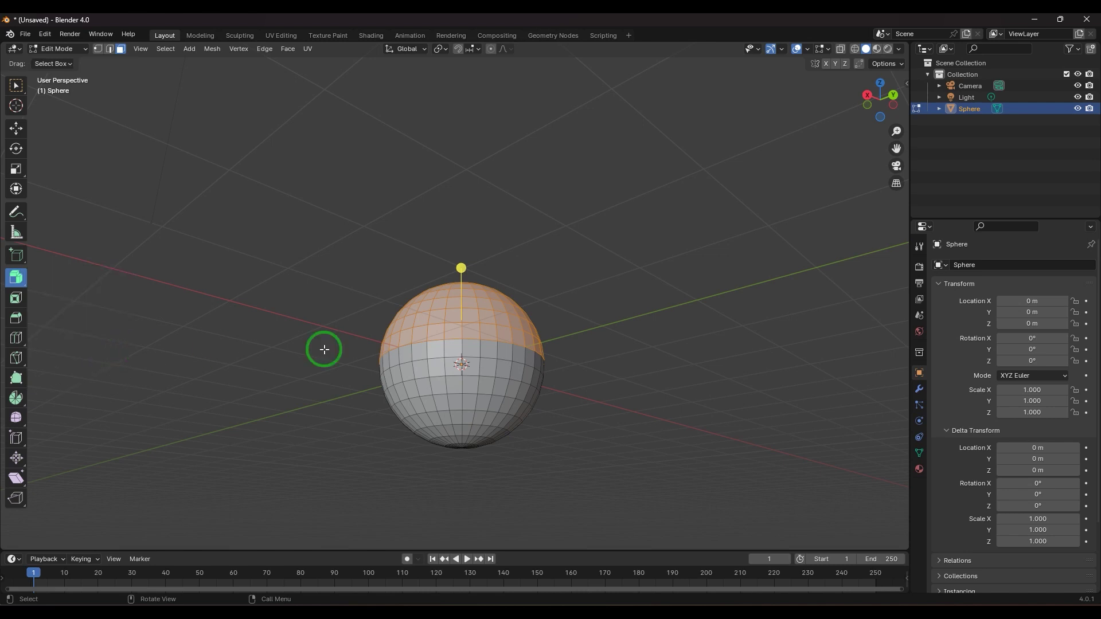
pyautogui.moveTo(460, 266); pyautogui.dragTo(468, 242)
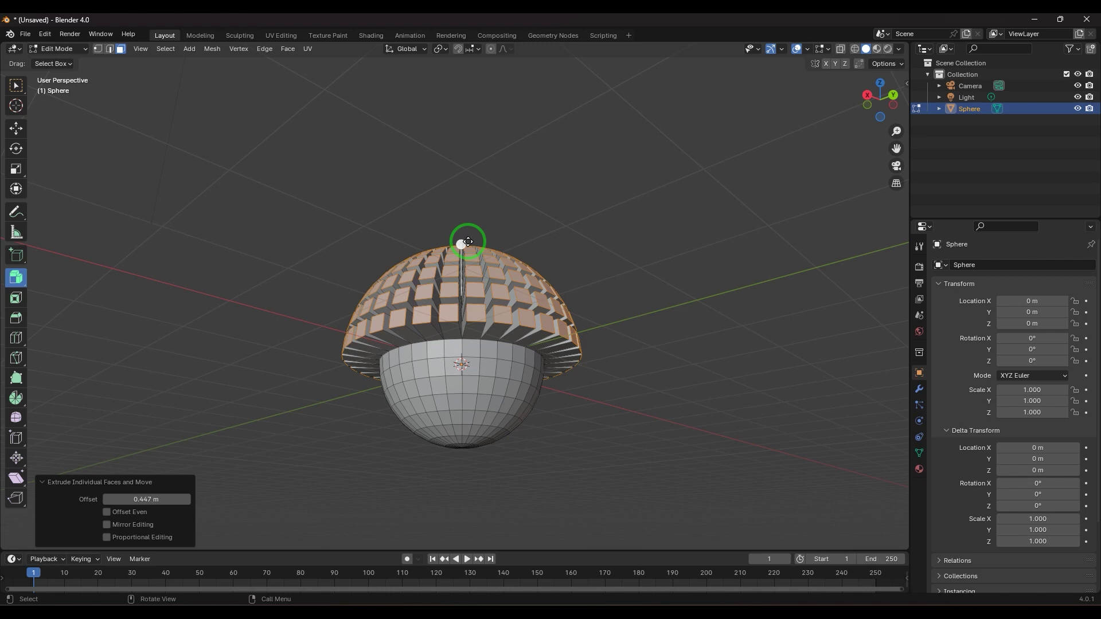
pyautogui.moveTo(648, 327); pyautogui.dragTo(639, 386, button='middle')
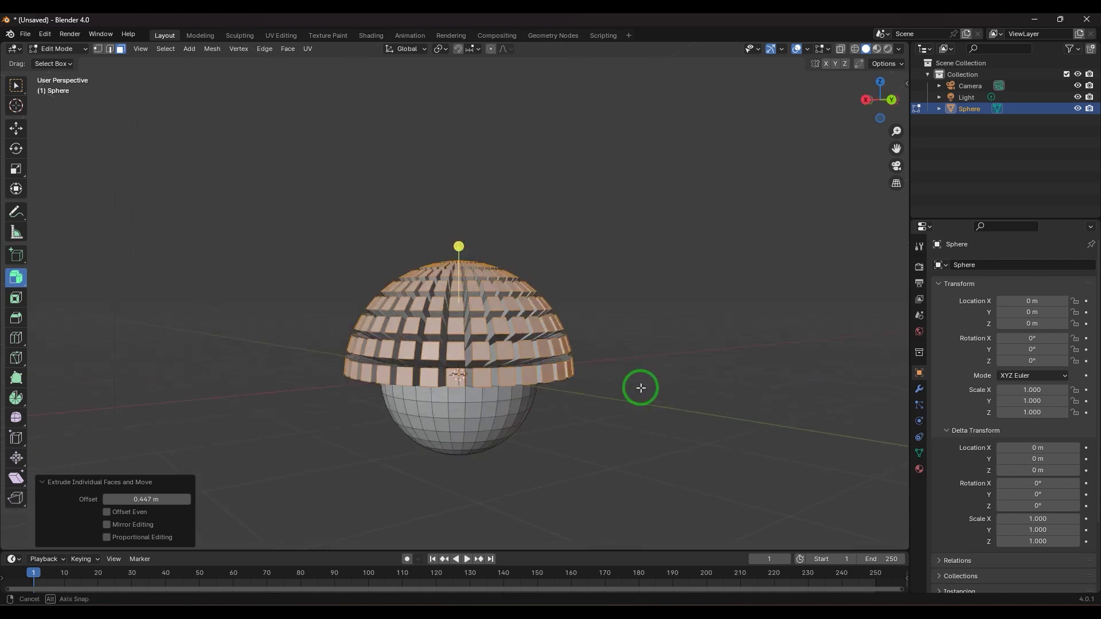
pyautogui.hotkey('ctrl', 'z')
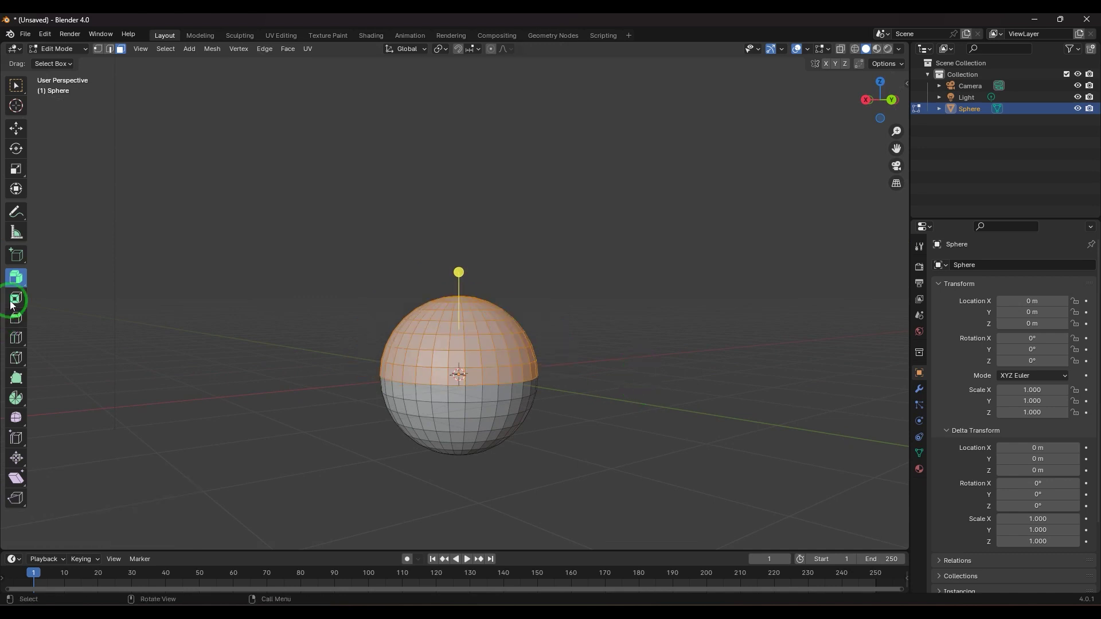
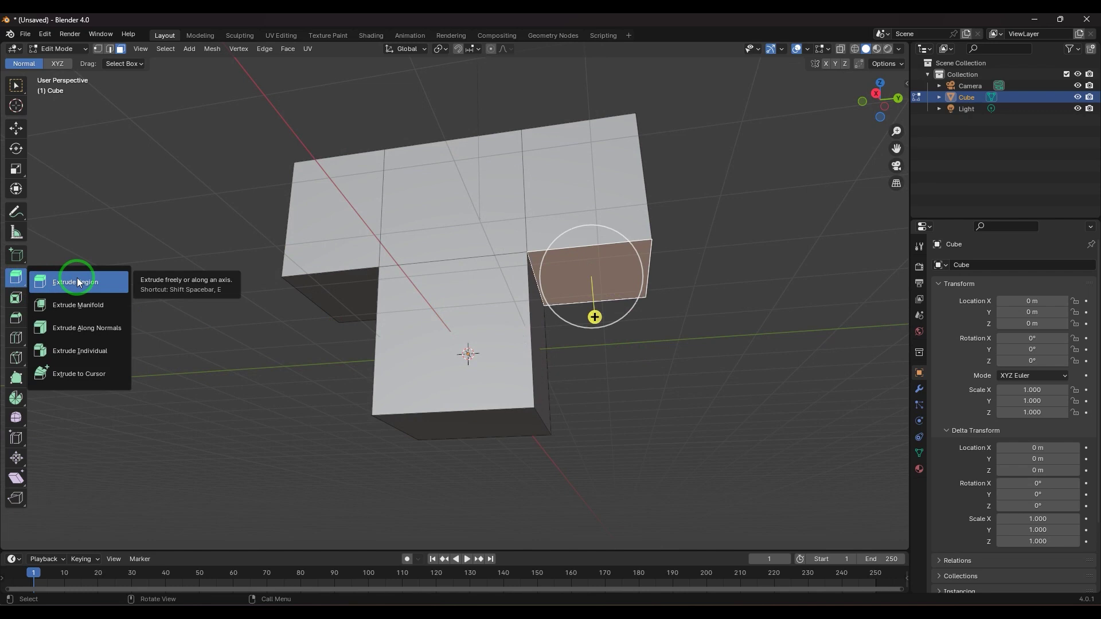
# Step: Extrude the underside face of the cube model's +Y arm downward about 1.45 m with the Extrude Region tool
pyautogui.moveTo(595, 317); pyautogui.dragTo(596, 408)
pyautogui.moveTo(371, 420); pyautogui.dragTo(395, 415, button='middle')
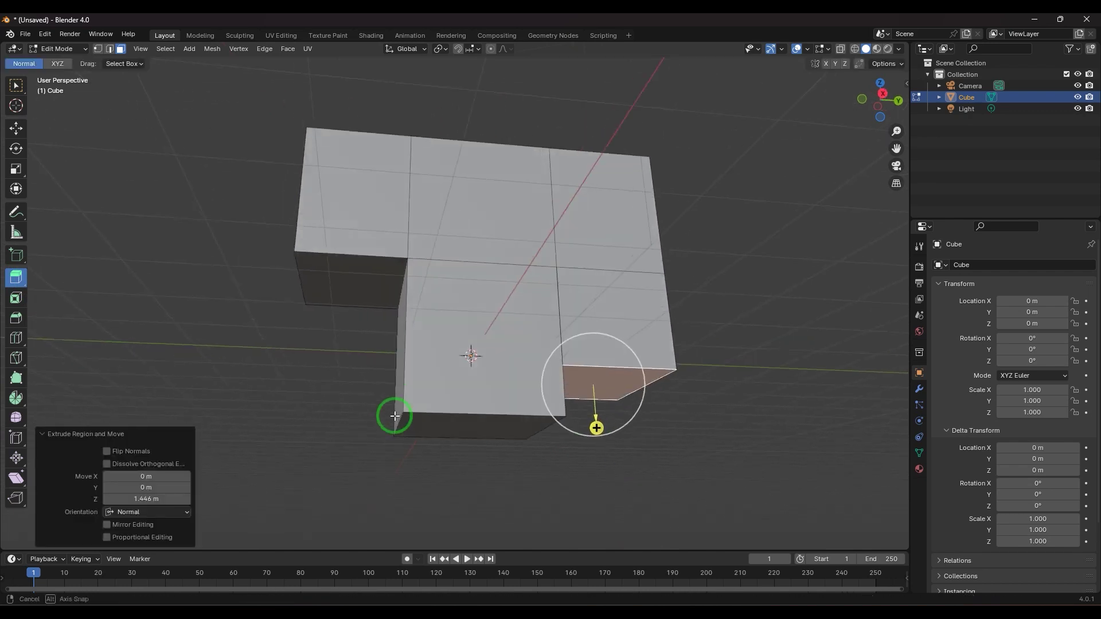
# Step: Extrude the underside face of the cube model's -Y arm downward about 1.24 m with the Extrude Manifold tool
pyautogui.click(347, 270)
pyautogui.click(16, 277)
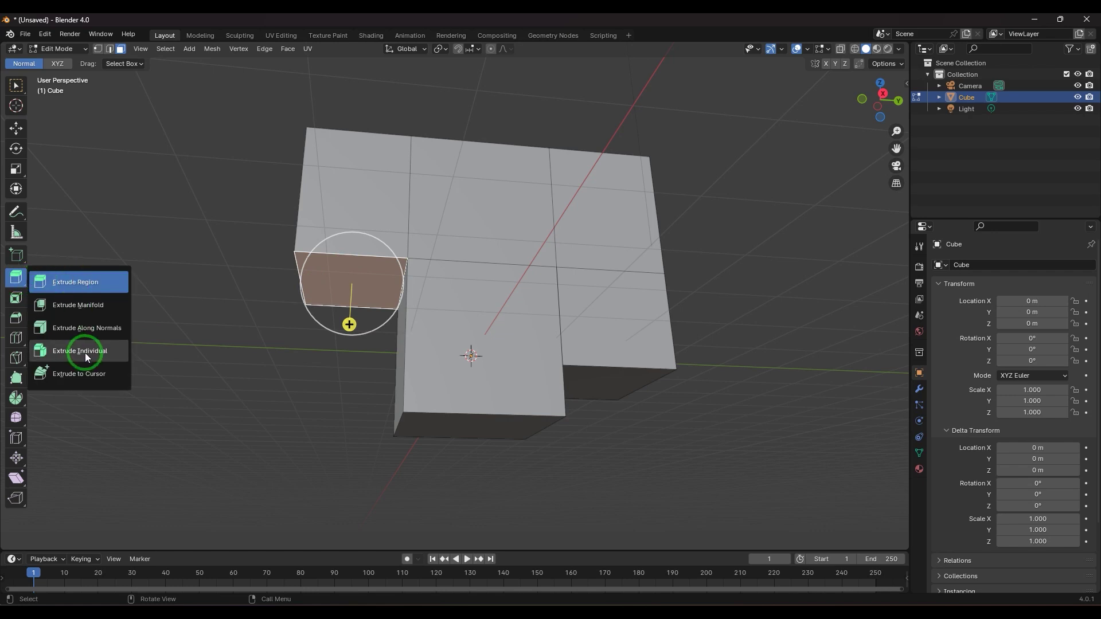
pyautogui.click(95, 311)
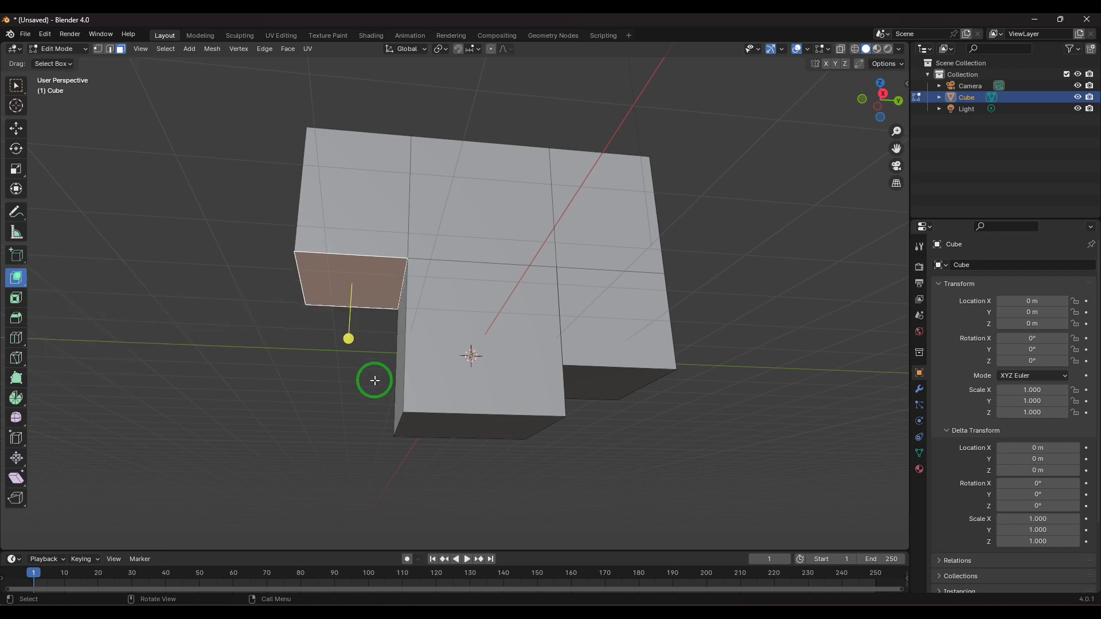
pyautogui.moveTo(349, 334); pyautogui.dragTo(343, 420)
pyautogui.moveTo(648, 456); pyautogui.dragTo(602, 425, button='middle')
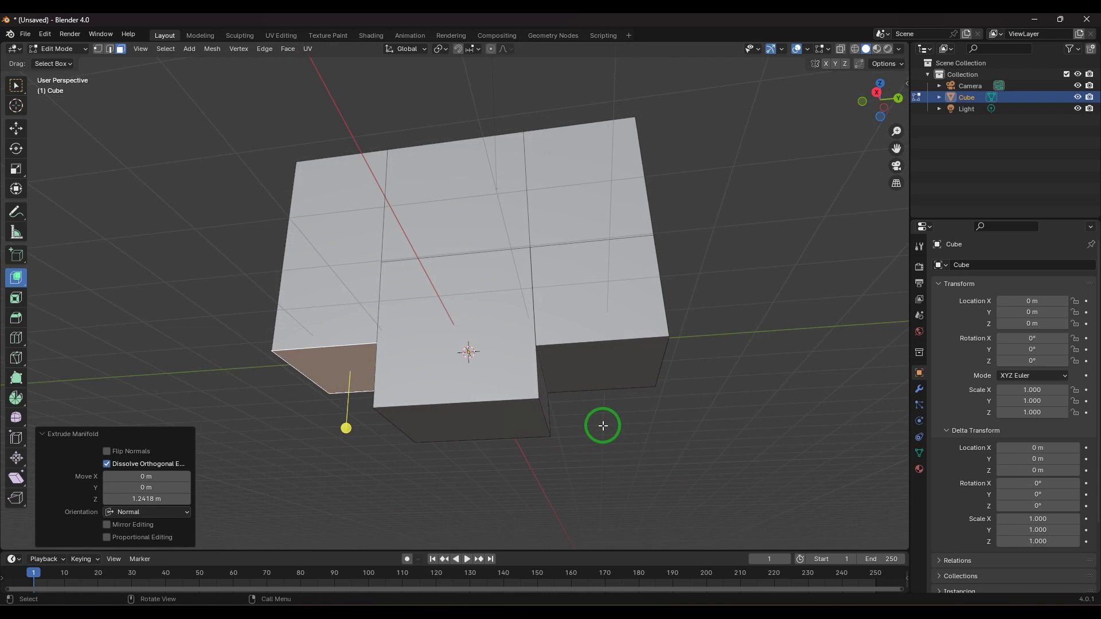
# Step: Try moving the underside face of the +Y arm outward along the Y axis with the Move tool
pyautogui.click(16, 130)
pyautogui.click(617, 367)
pyautogui.moveTo(634, 365); pyautogui.dragTo(691, 364)
# Step: Try moving the -Y arm's underside face about -0.39 m along Y, and undo the moves of both arms' faces
pyautogui.click(355, 375)
pyautogui.moveTo(327, 430); pyautogui.dragTo(374, 400, button='middle')
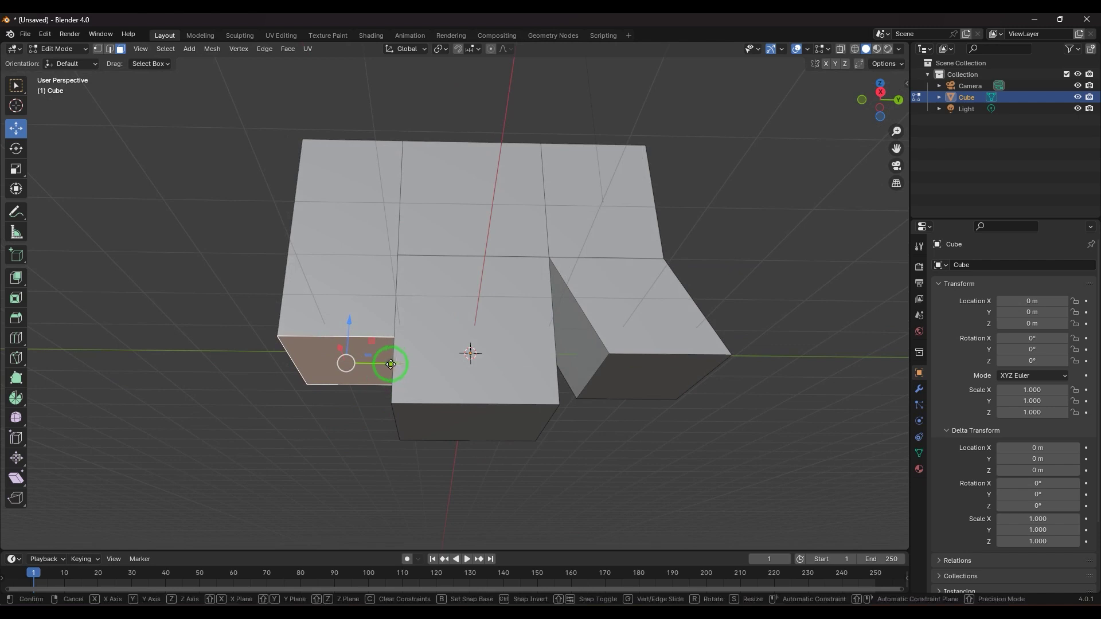
pyautogui.moveTo(393, 362); pyautogui.dragTo(366, 362)
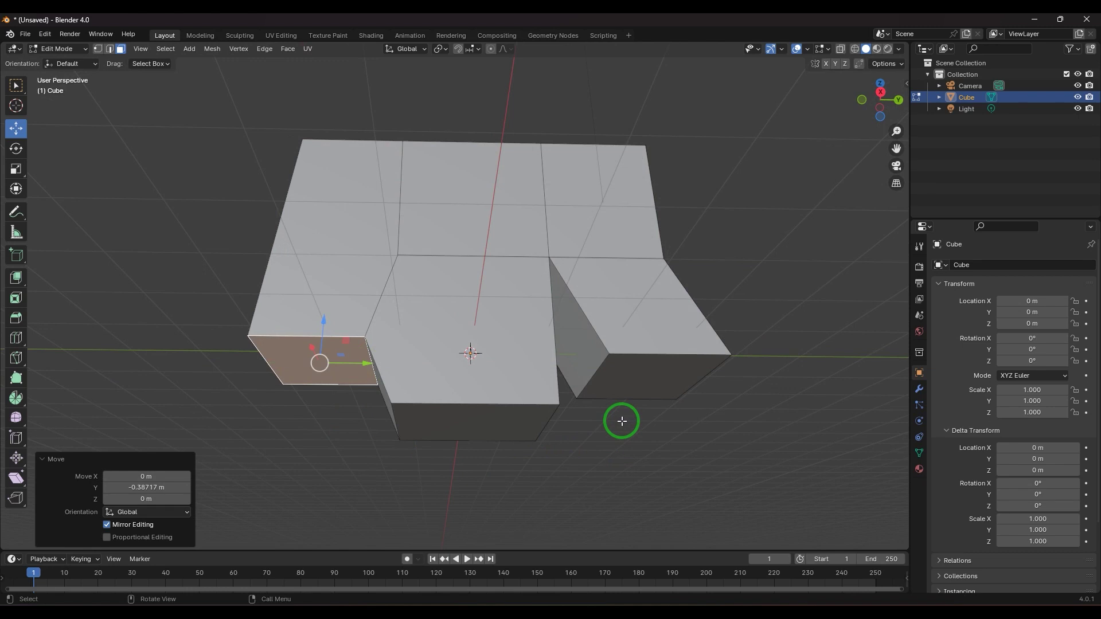
pyautogui.hotkey('ctrl', 'z')
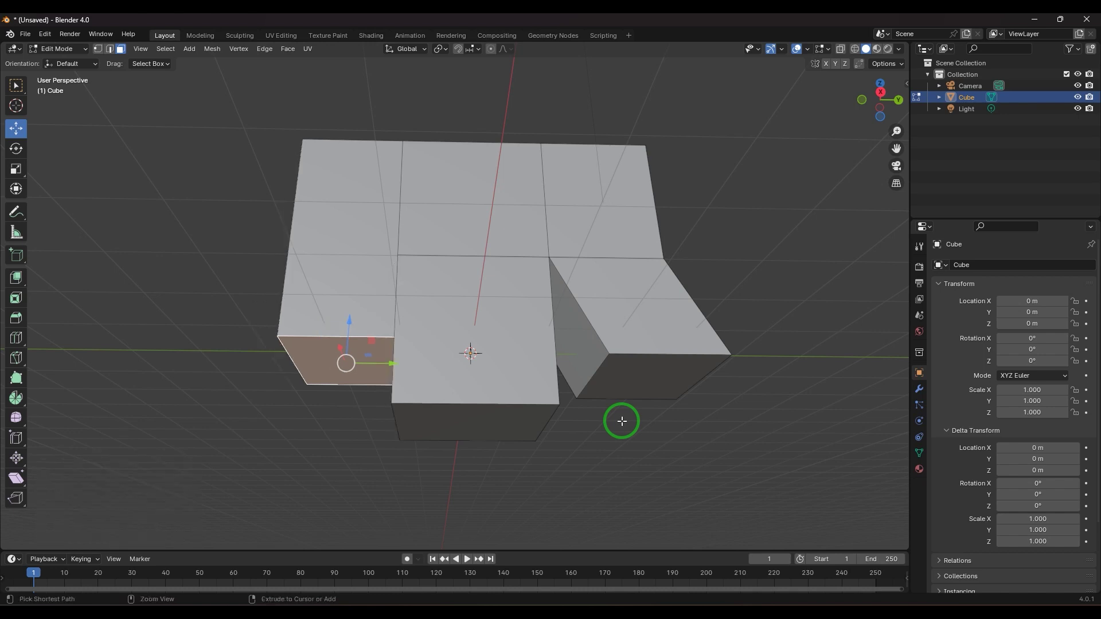
pyautogui.hotkey('ctrl', 'z')
pyautogui.hotkey('ctrl', 'z')
# Step: Extrude the -Y arm's underside face about 0.37 m further down with the Extrude Manifold tool
pyautogui.moveTo(644, 393); pyautogui.dragTo(602, 387, button='middle')
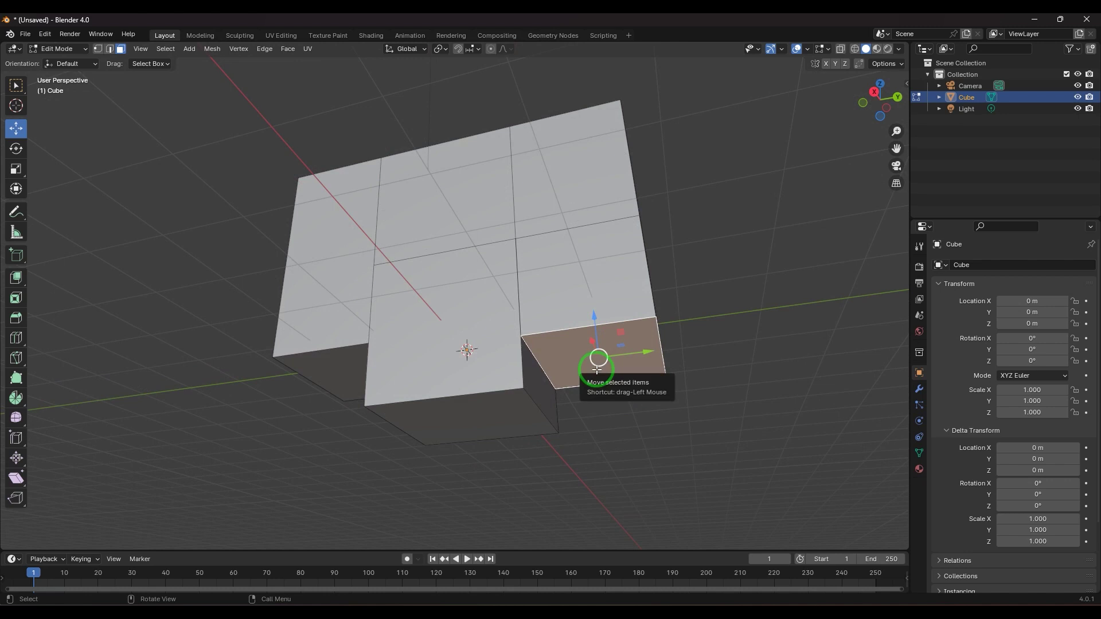
pyautogui.moveTo(354, 364); pyautogui.dragTo(393, 373, button='middle')
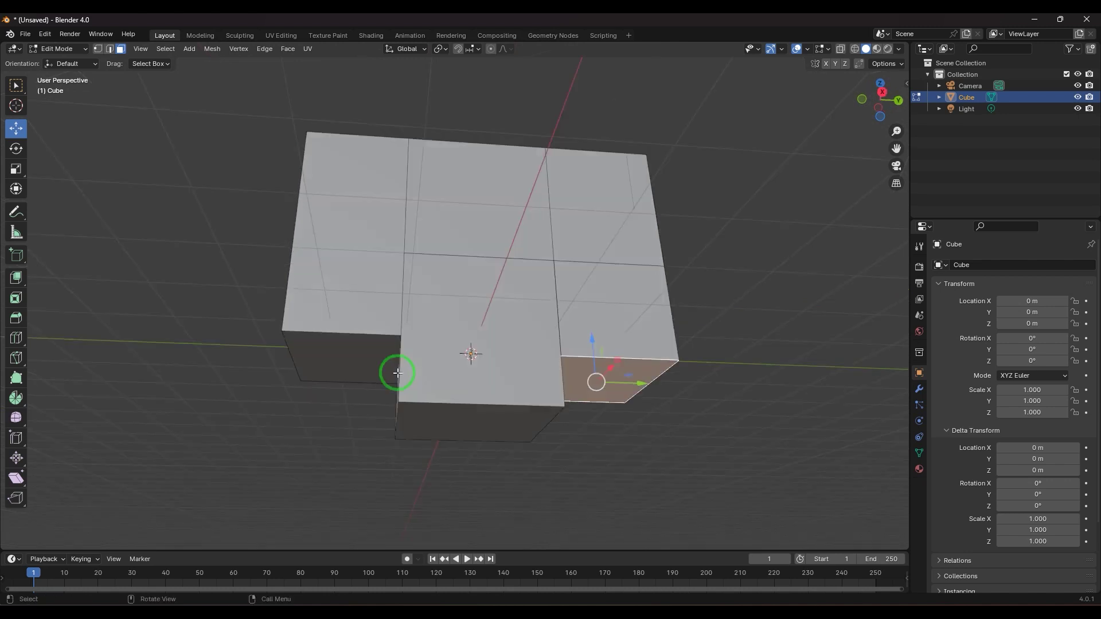
pyautogui.click(370, 348)
pyautogui.moveTo(16, 277); pyautogui.dragTo(91, 304)
pyautogui.moveTo(341, 413); pyautogui.dragTo(341, 442)
pyautogui.moveTo(341, 442); pyautogui.dragTo(445, 427, button='middle')
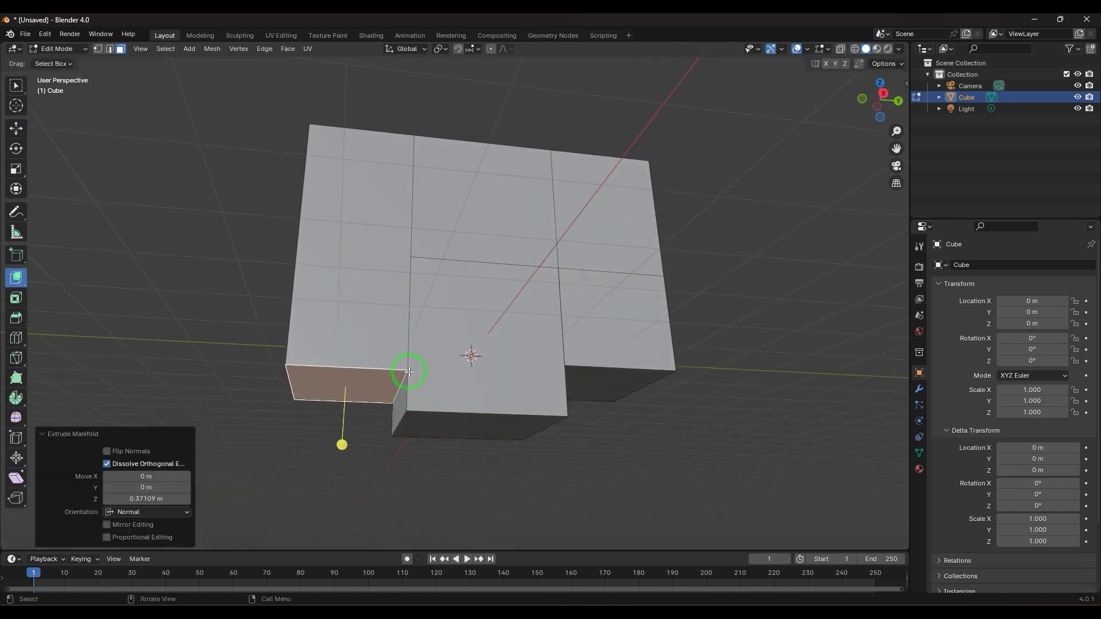
# Step: Examine the manifold-extruded -Y arm from several sides for dividing edges, comparing it with the region-extruded +Y arm
pyautogui.moveTo(412, 308); pyautogui.dragTo(476, 359, button='middle')
pyautogui.scroll(5, 482, 360)
pyautogui.scroll(-4, 482, 360)
pyautogui.scroll(4, 499, 364)
pyautogui.scroll(-4, 491, 359)
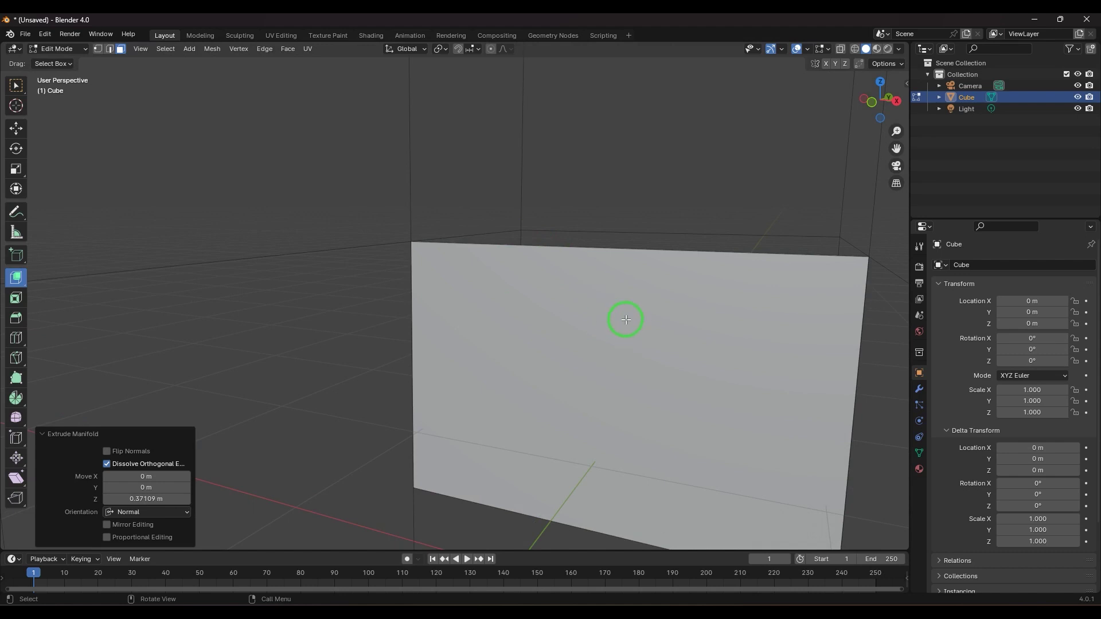
pyautogui.moveTo(452, 361); pyautogui.dragTo(442, 324, button='middle')
pyautogui.scroll(-4, 459, 346)
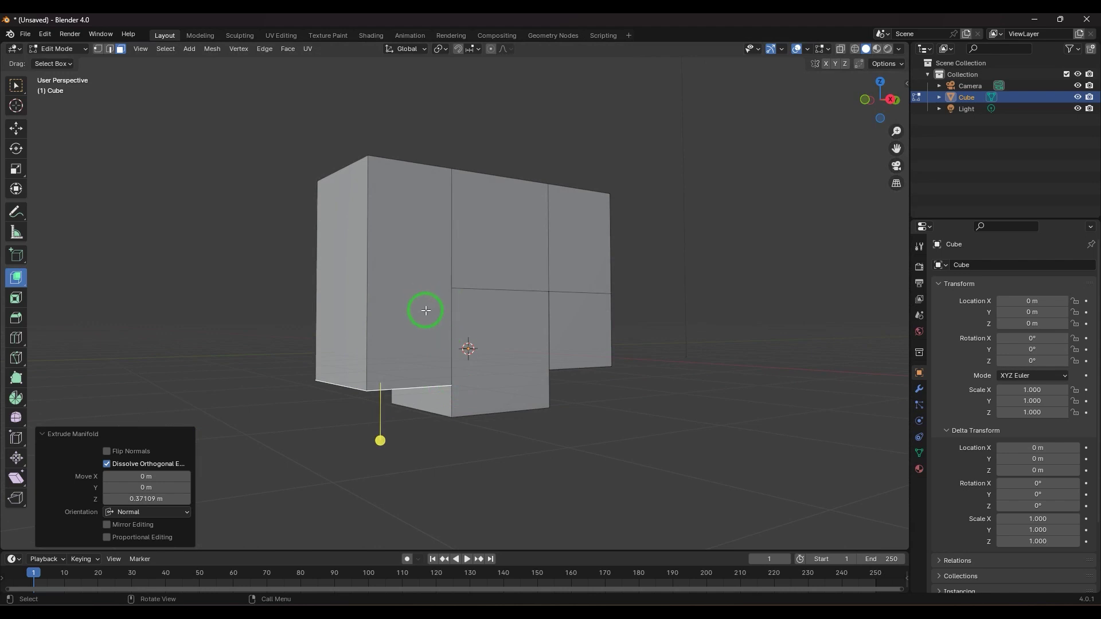
pyautogui.moveTo(680, 432); pyautogui.dragTo(621, 432, button='middle')
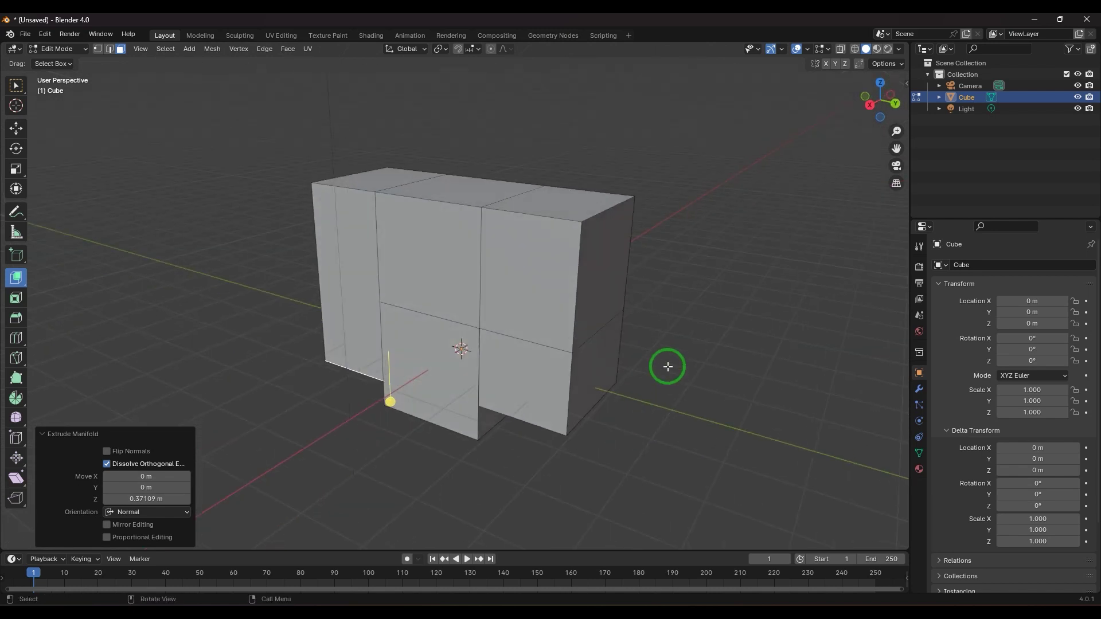
# Step: Extrude the top face of the model's +Y arm upward 1 m as a region
pyautogui.press('Tab')
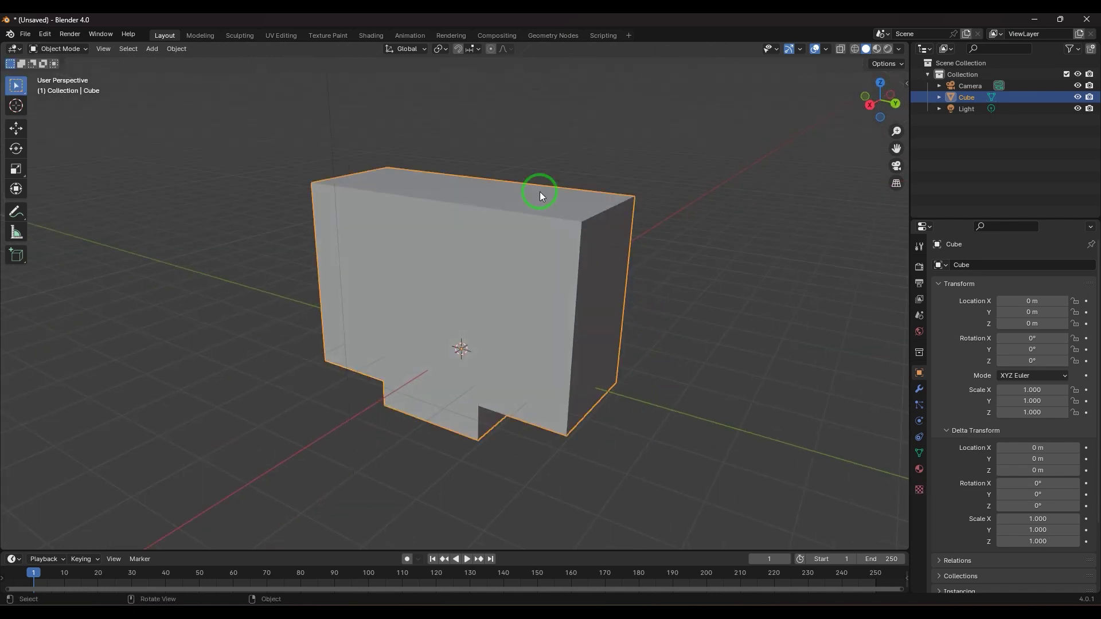
pyautogui.press('Tab')
pyautogui.click(556, 208)
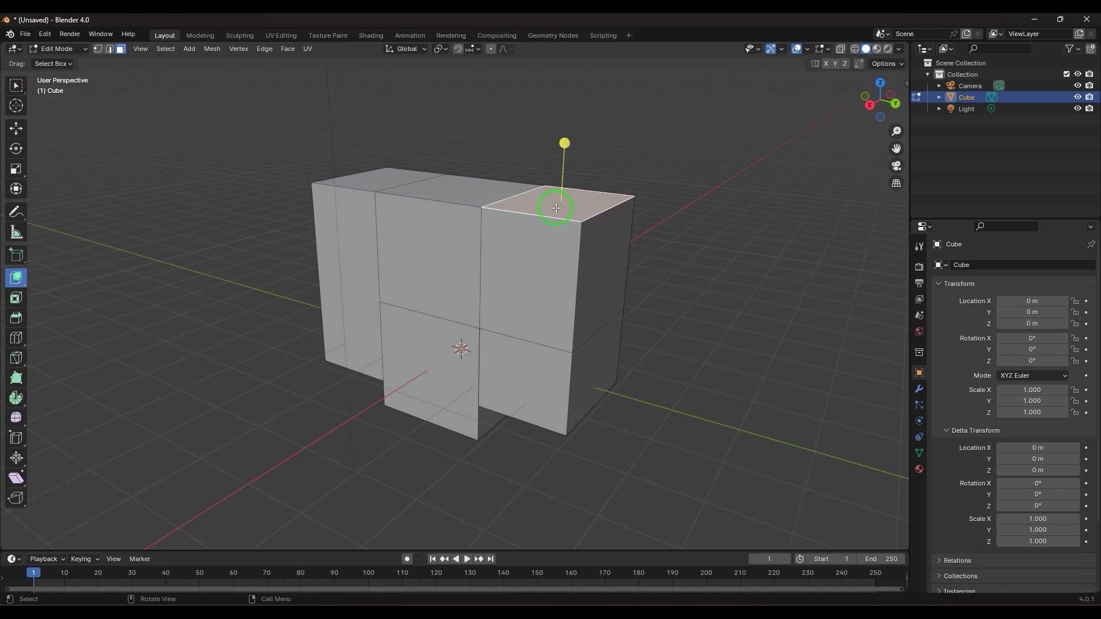
pyautogui.press('e')
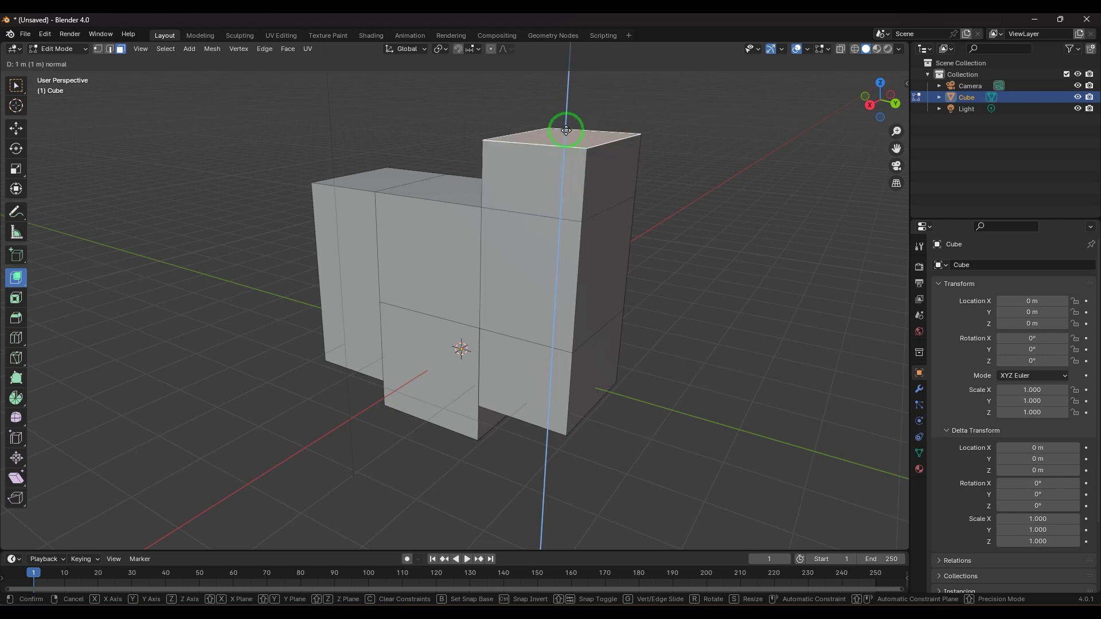
pyautogui.click(565, 143)
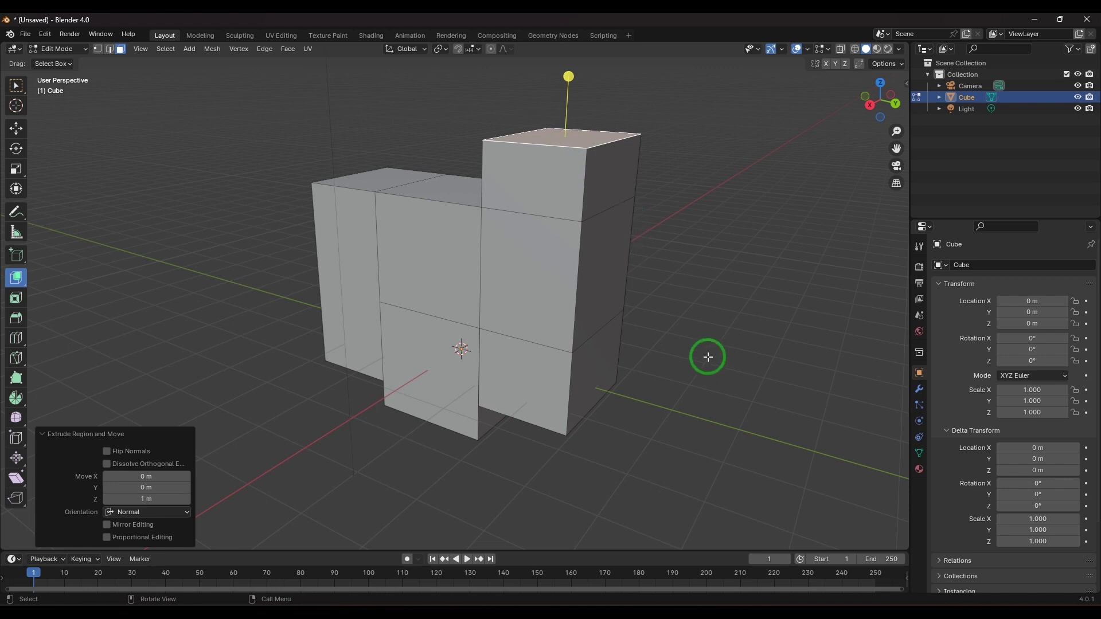
pyautogui.moveTo(687, 362); pyautogui.dragTo(708, 362, button='middle')
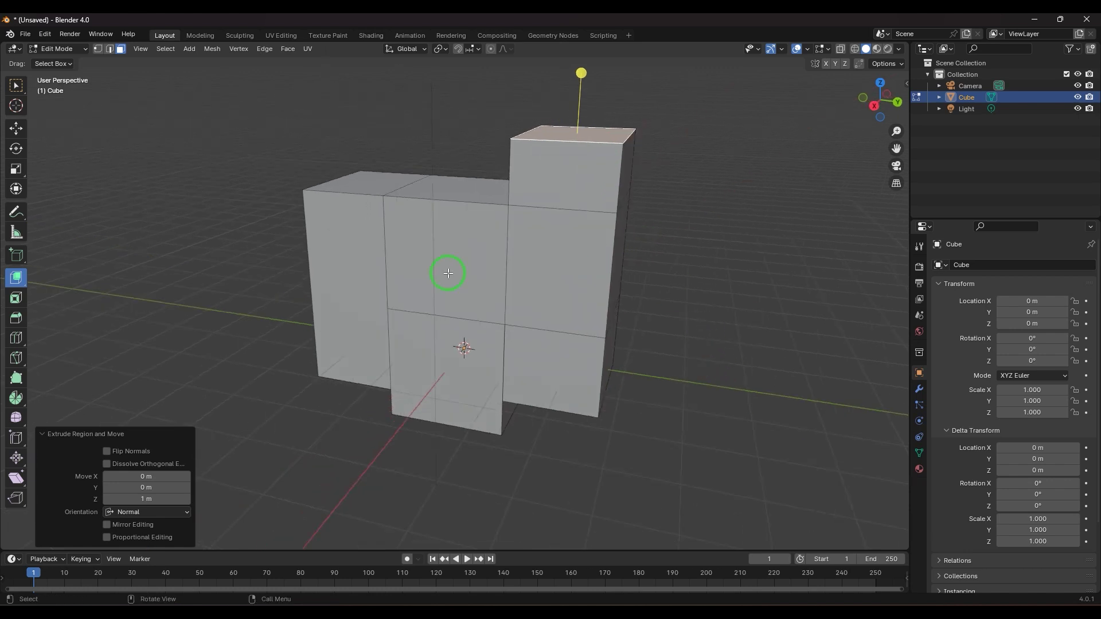
pyautogui.click(17, 280)
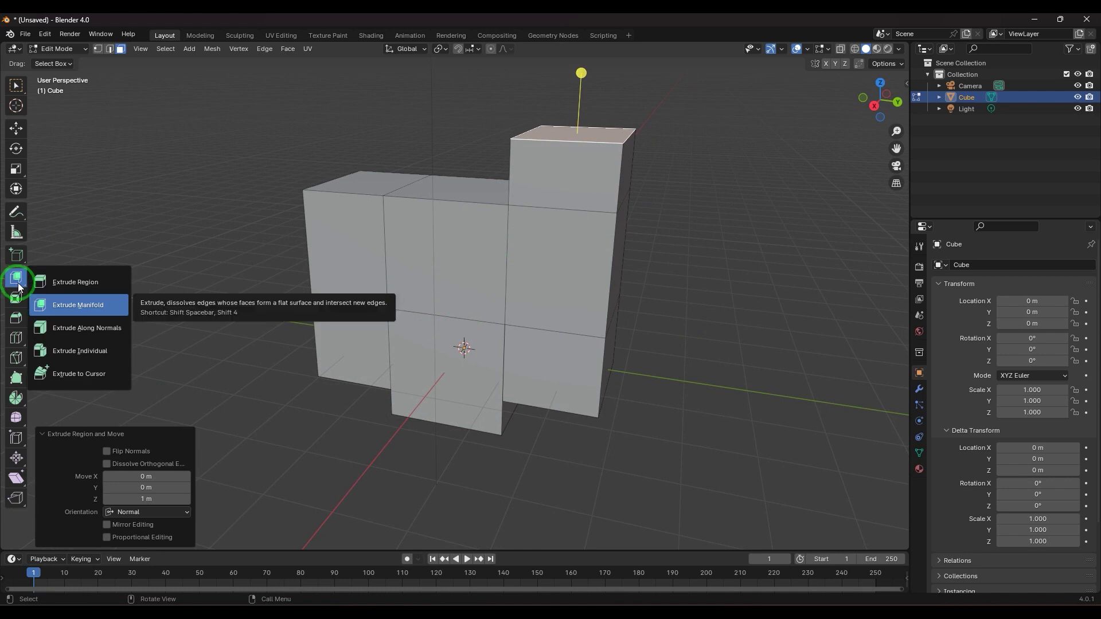
pyautogui.click(19, 287)
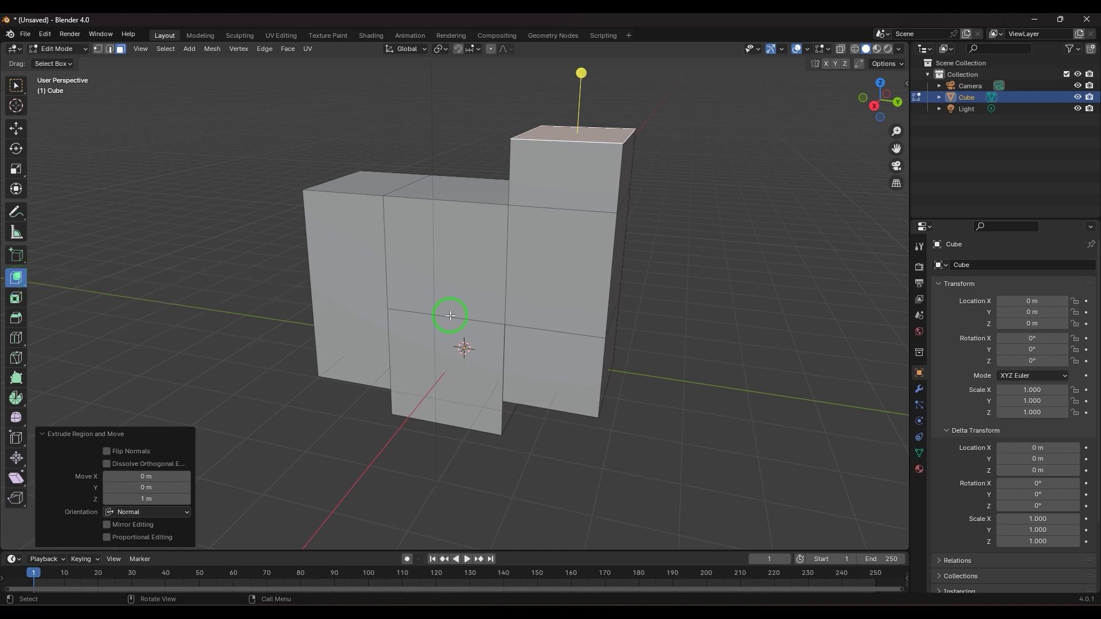
# Step: Delete the cube model in Object Mode and add a UV sphere in its place
pyautogui.press('Tab')
pyautogui.press('Delete')
pyautogui.moveTo(561, 366); pyautogui.dragTo(483, 363, button='middle')
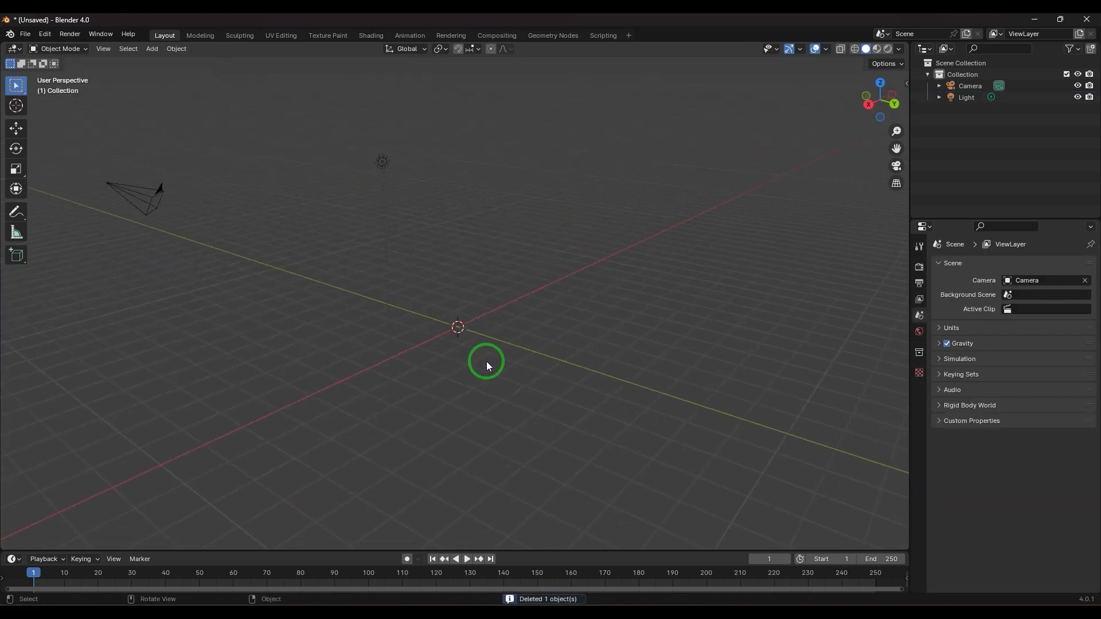
pyautogui.hotkey('shift', 'a')
pyautogui.moveTo(488, 360)
pyautogui.click(572, 395)
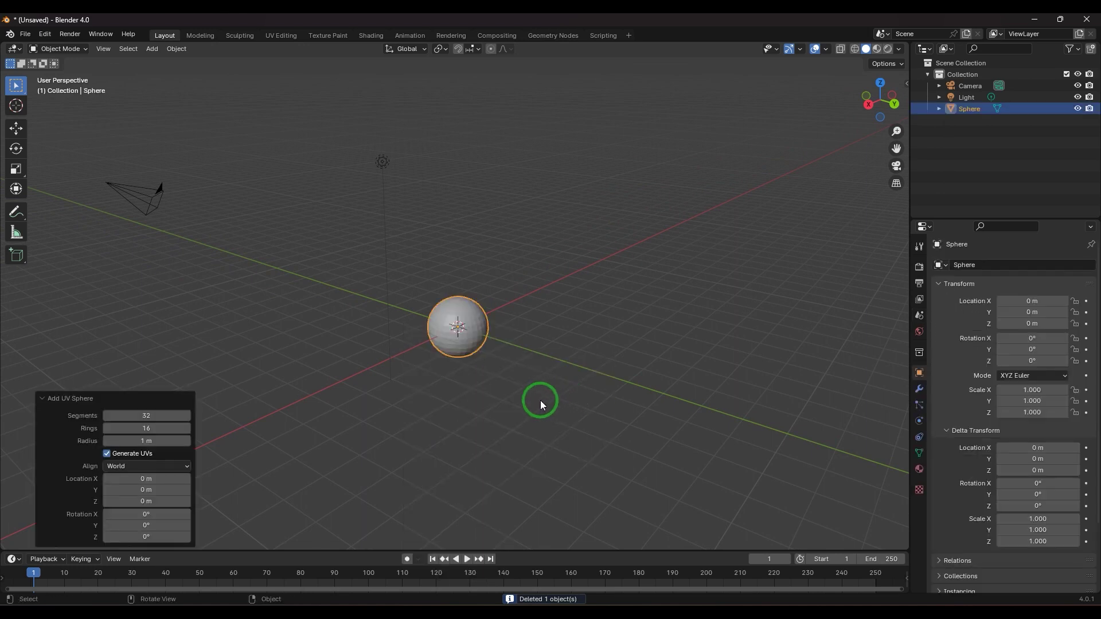
# Step: Show the sphere in wireframe and select all faces of its upper half in Edit Mode
pyautogui.scroll(3, 525, 377)
pyautogui.moveTo(525, 376)
pyautogui.mouseDown(button='middle')
pyautogui.moveTo(604, 413)
pyautogui.moveTo(528, 402)
pyautogui.moveTo(550, 371)
pyautogui.moveTo(537, 270)
pyautogui.moveTo(561, 276)
pyautogui.moveTo(561, 348)
pyautogui.moveTo(572, 342)
pyautogui.mouseUp(button='middle')
pyautogui.scroll(2, 561, 347)
pyautogui.hotkey('shift', 'z')
pyautogui.scroll(1, 572, 341)
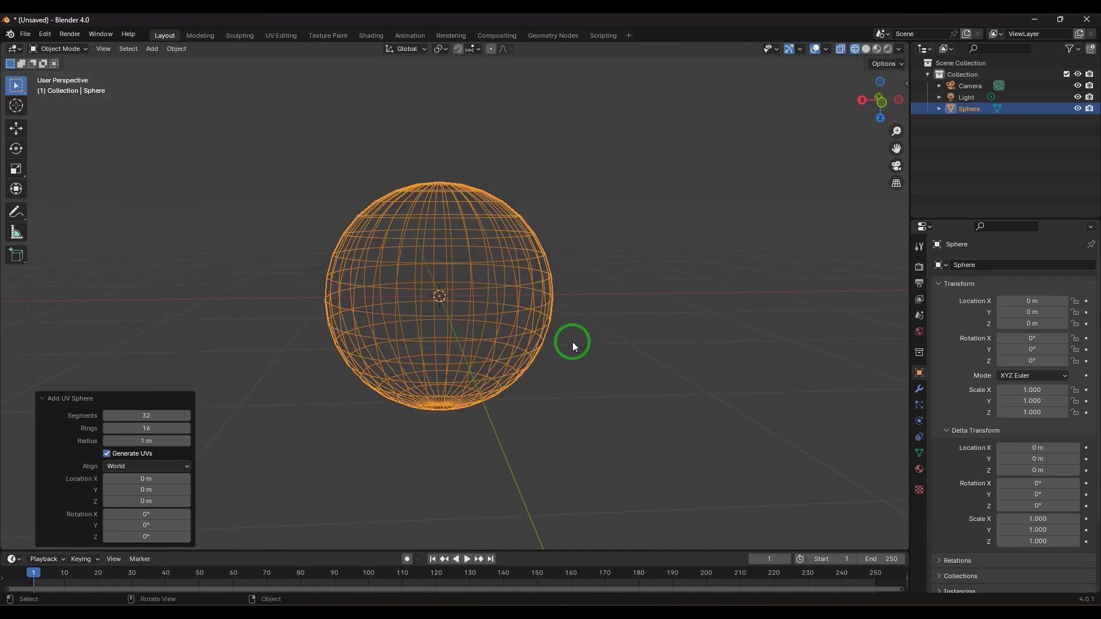
pyautogui.press('Tab')
pyautogui.moveTo(605, 349); pyautogui.dragTo(595, 338, button='middle')
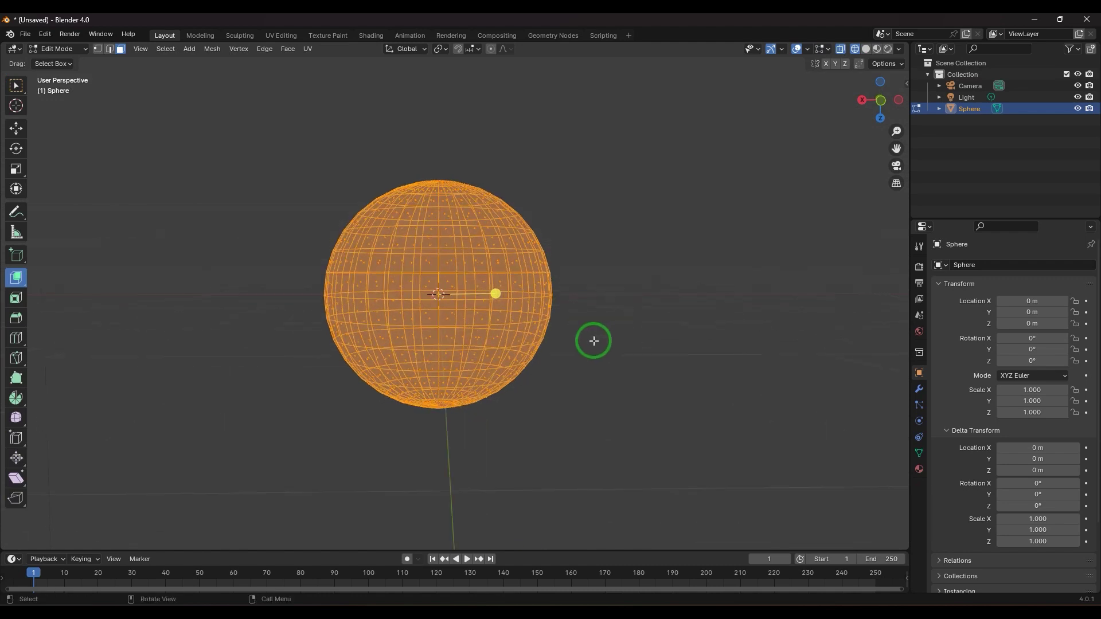
pyautogui.moveTo(313, 155); pyautogui.dragTo(680, 293)
pyautogui.moveTo(646, 361); pyautogui.dragTo(661, 384, button='middle')
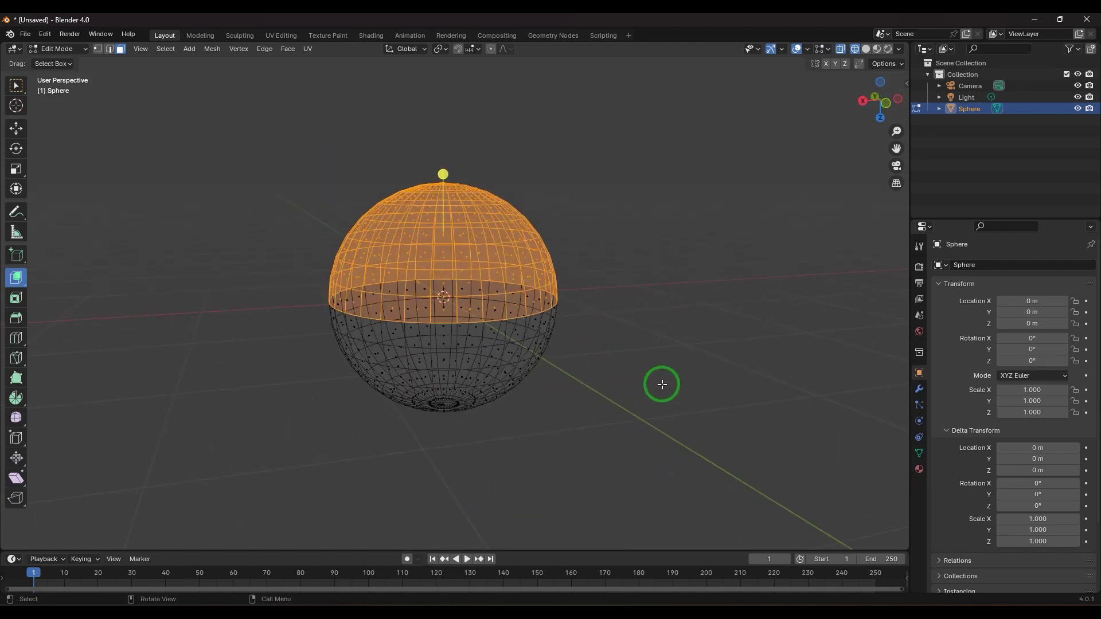
# Step: Extrude the sphere's upper half upward about 0.57 m with the Extrude Faces command
pyautogui.hotkey('alt', 'e')
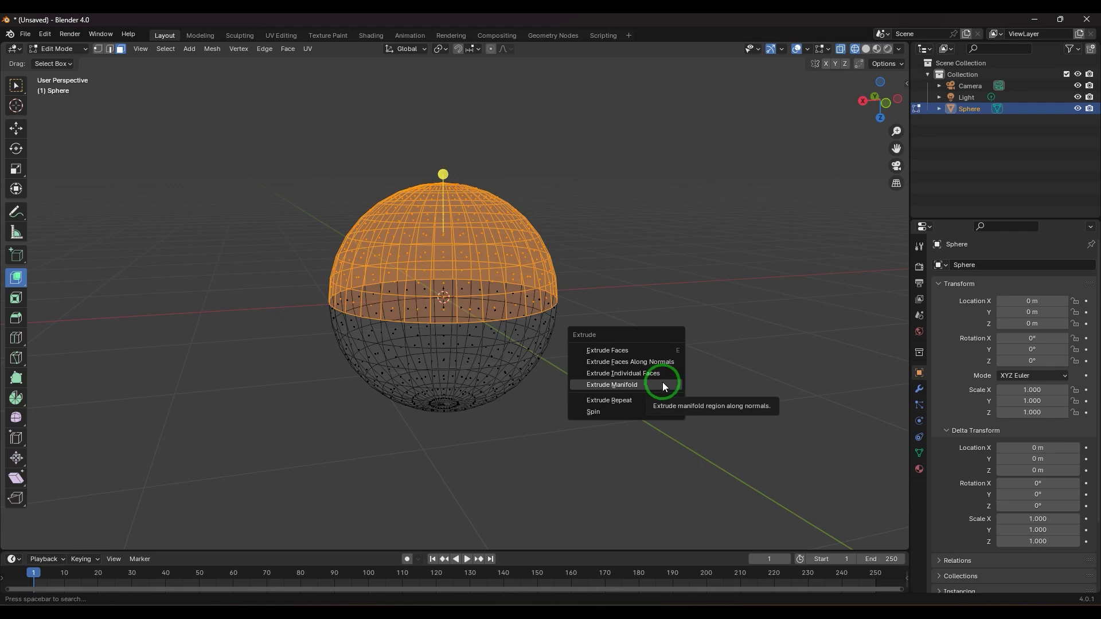
pyautogui.click(662, 349)
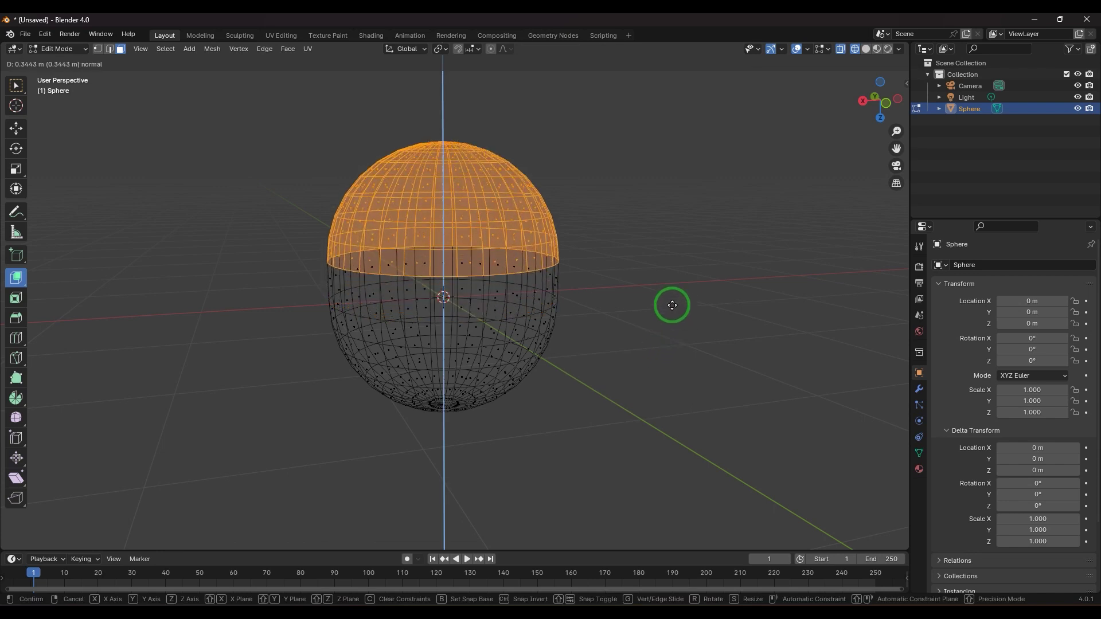
pyautogui.click(675, 283)
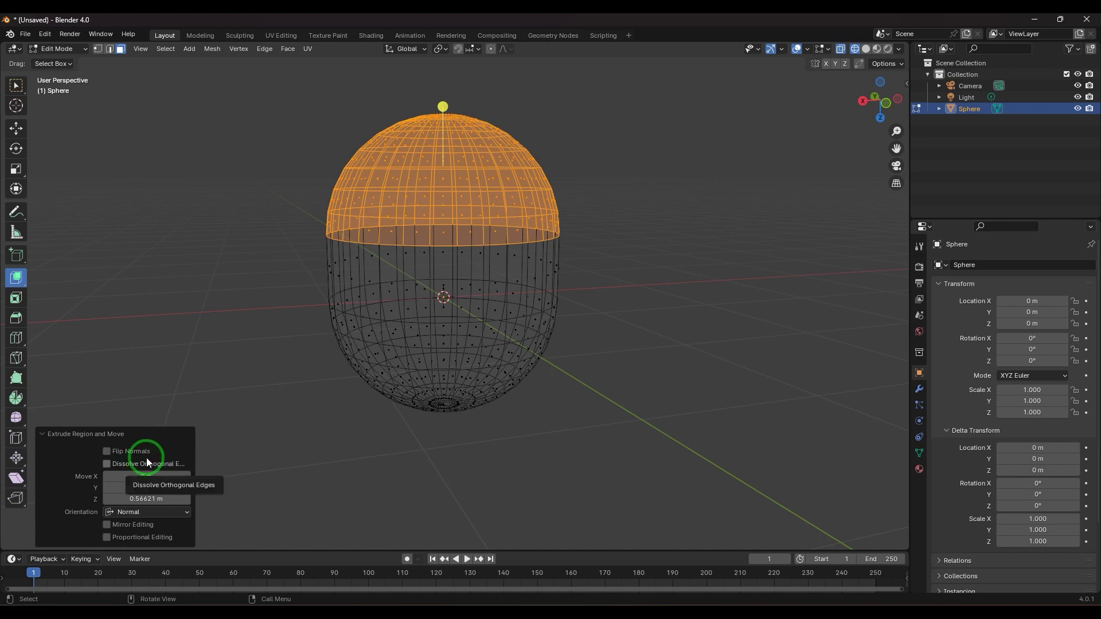
# Step: Enable proportional editing for the extrusion, return to solid shading, and compare the shape with the option off and on again
pyautogui.click(166, 538)
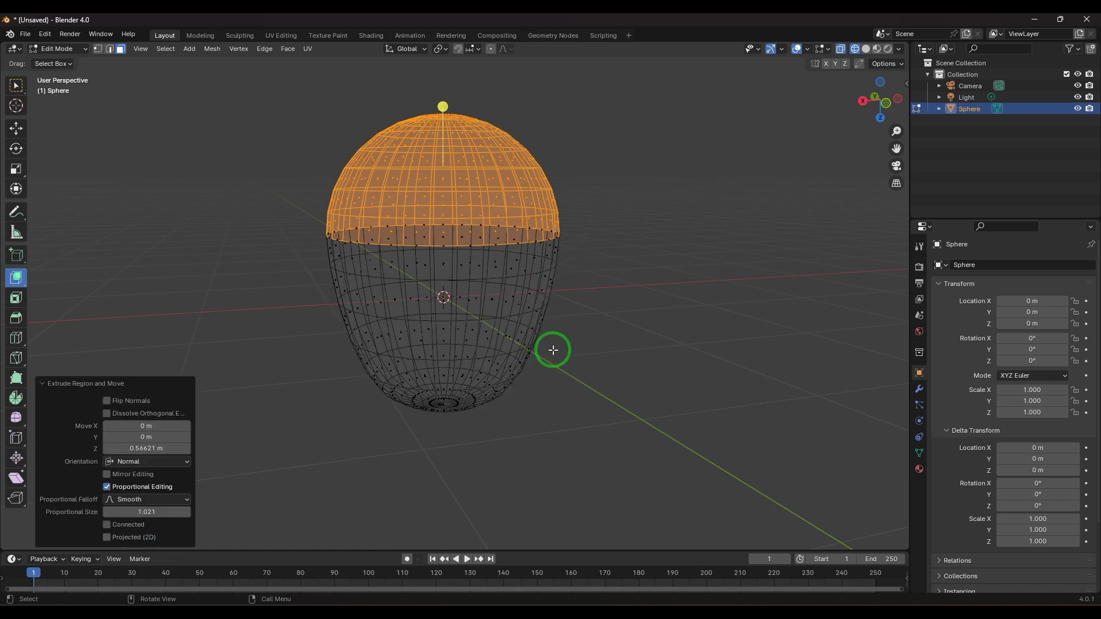
pyautogui.hotkey('shift', 'z')
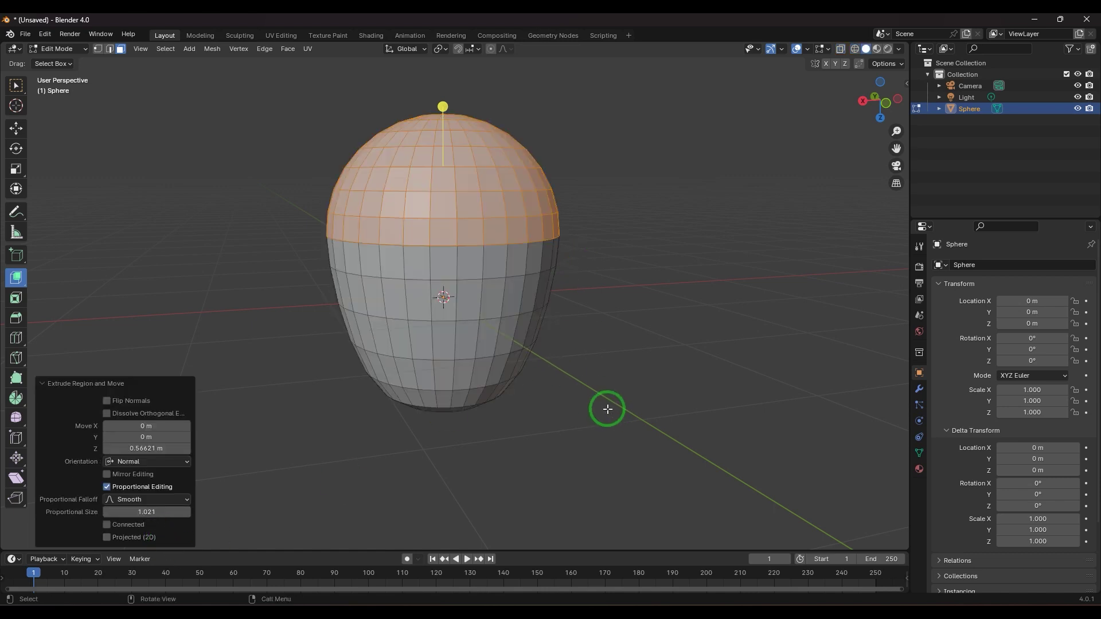
pyautogui.moveTo(608, 411); pyautogui.dragTo(604, 386, button='middle')
pyautogui.click(131, 485)
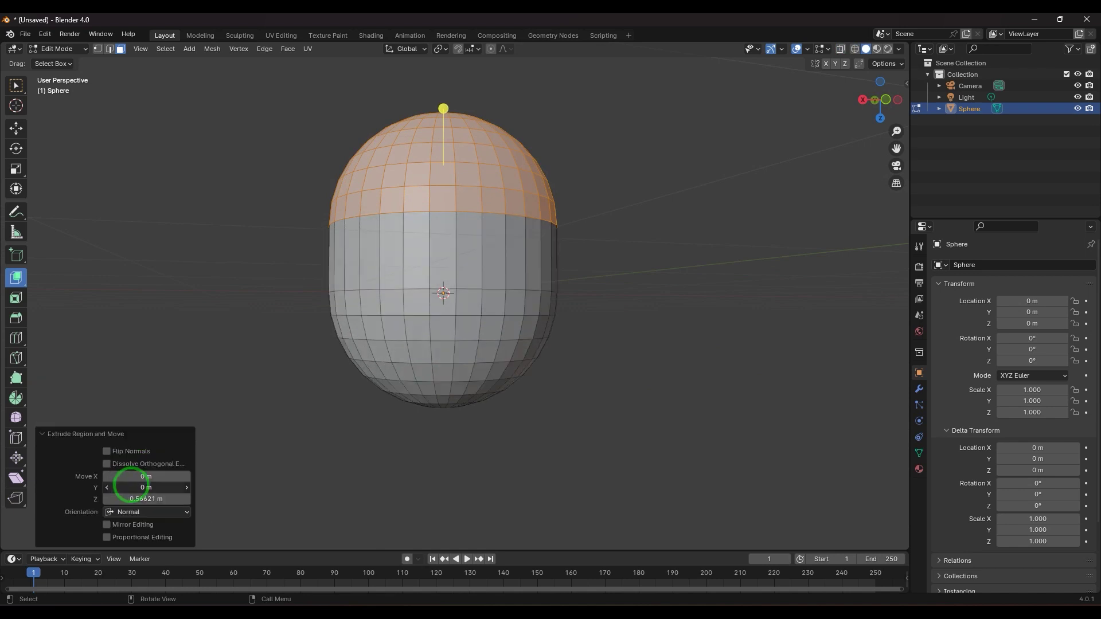
pyautogui.click(131, 535)
pyautogui.click(106, 537)
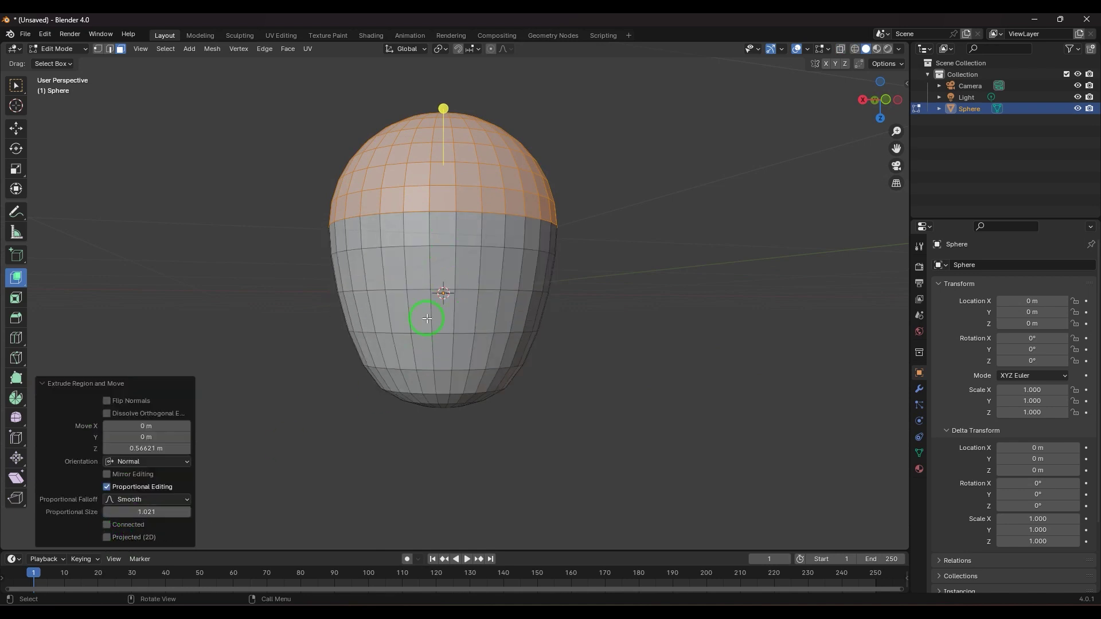
# Step: Try the Root, Random, Sharp and Constant proportional falloffs on the sphere's extrusion
pyautogui.click(157, 498)
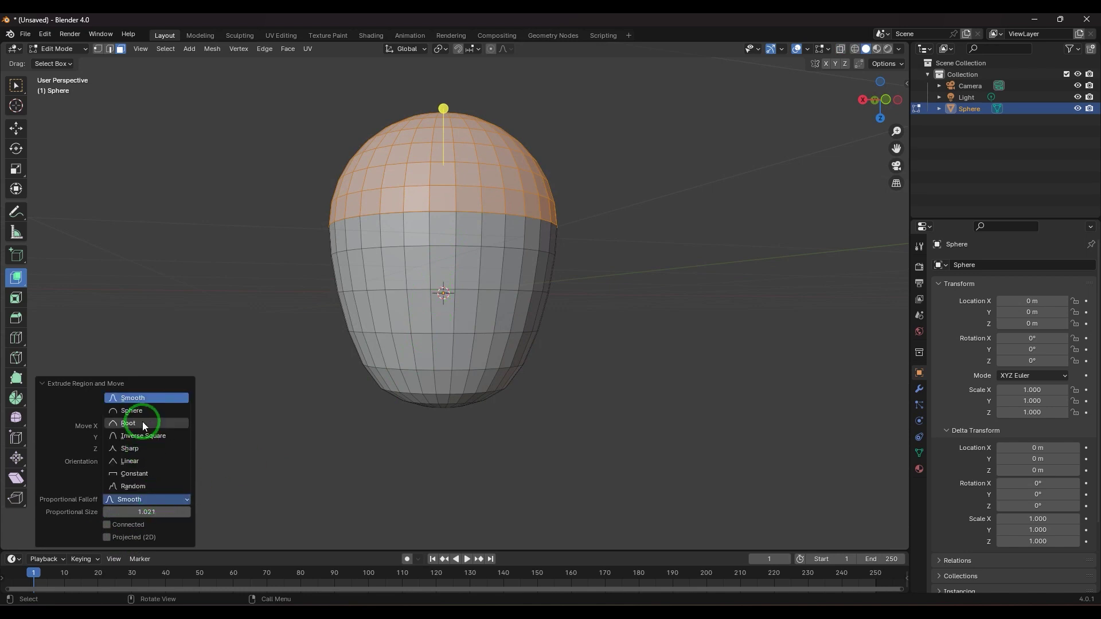
pyautogui.click(145, 420)
pyautogui.click(148, 497)
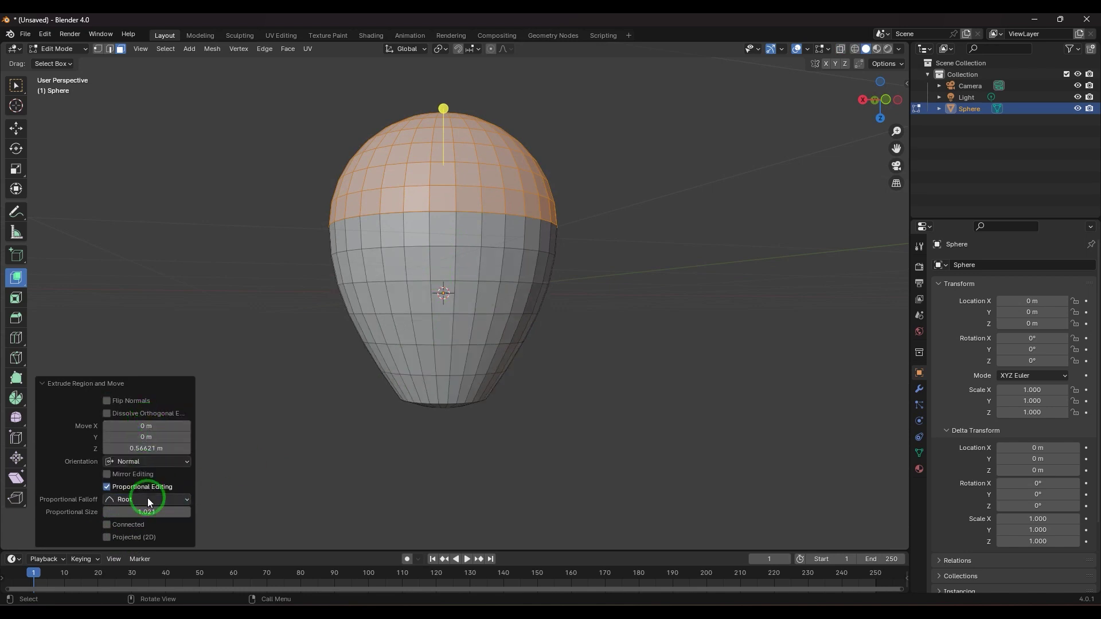
pyautogui.click(150, 486)
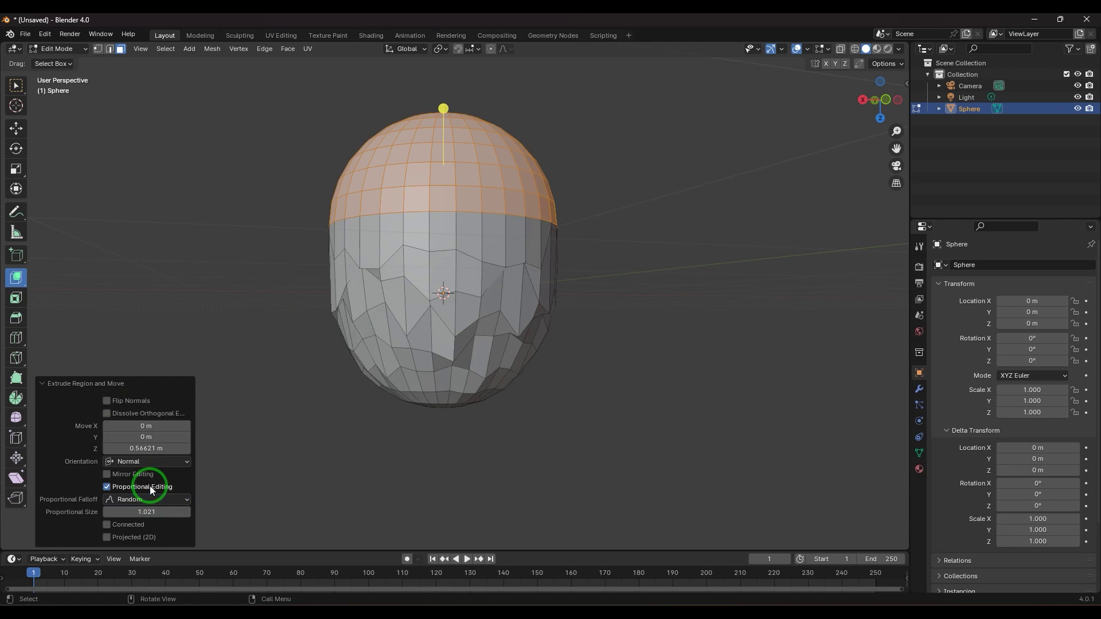
pyautogui.click(153, 498)
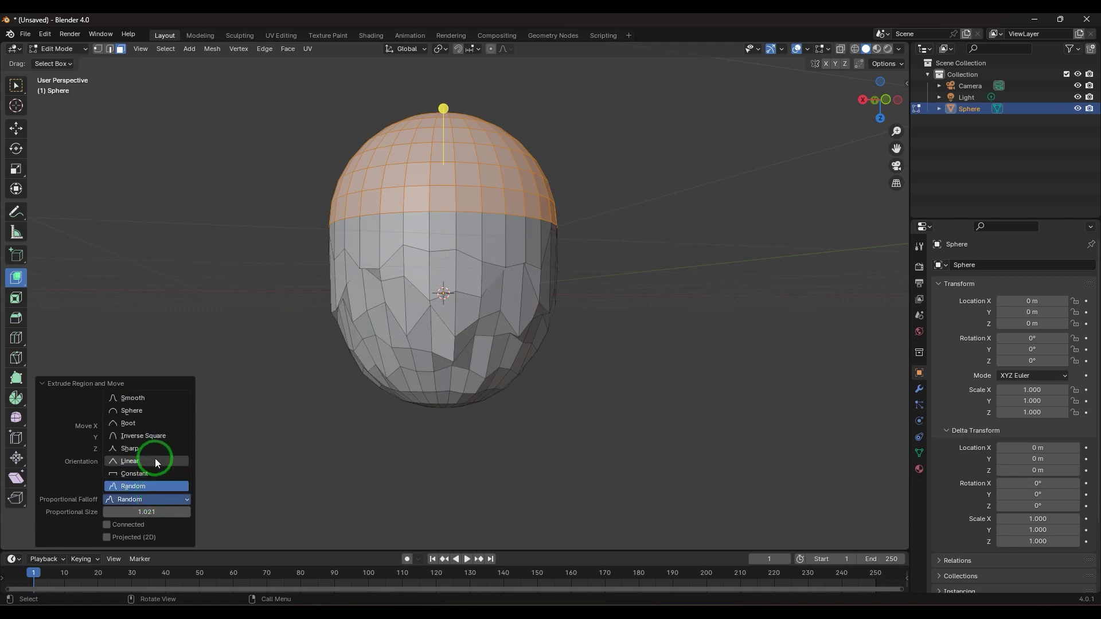
pyautogui.click(157, 447)
pyautogui.click(159, 498)
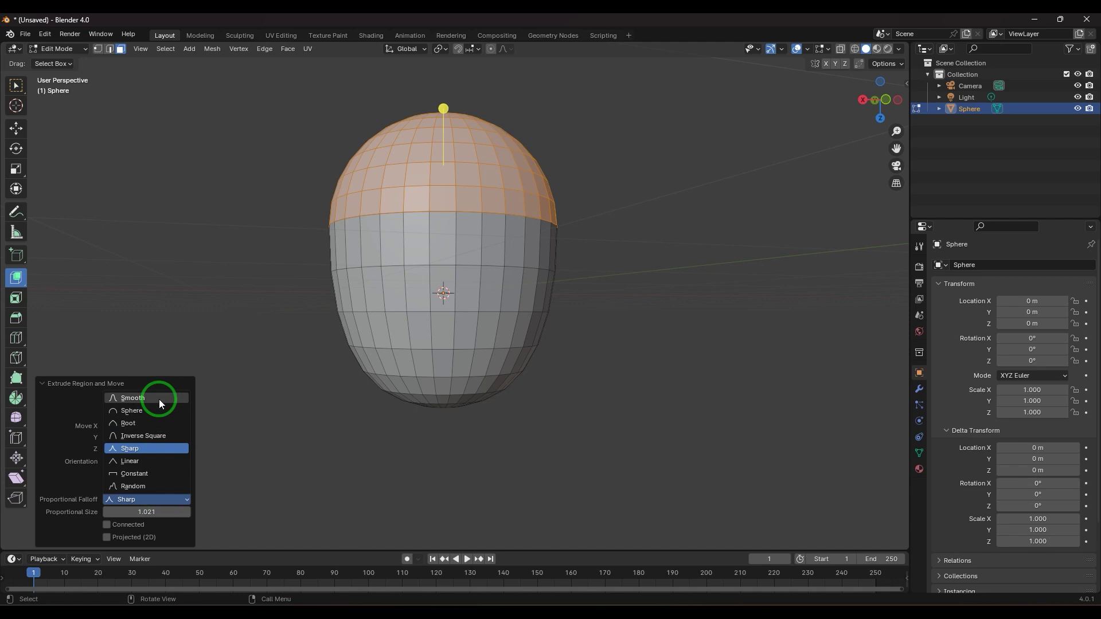
pyautogui.click(160, 472)
# Step: Set the extrusion's proportional falloff to Random and adjust the proportional size to about 0.981
pyautogui.moveTo(147, 511); pyautogui.dragTo(144, 155)
pyautogui.click(150, 499)
pyautogui.click(147, 486)
pyautogui.moveTo(152, 510); pyautogui.dragTo(159, 160)
# Step: Toggle Mirror Editing for the extrusion several times to compare the shape, leaving it off
pyautogui.click(143, 475)
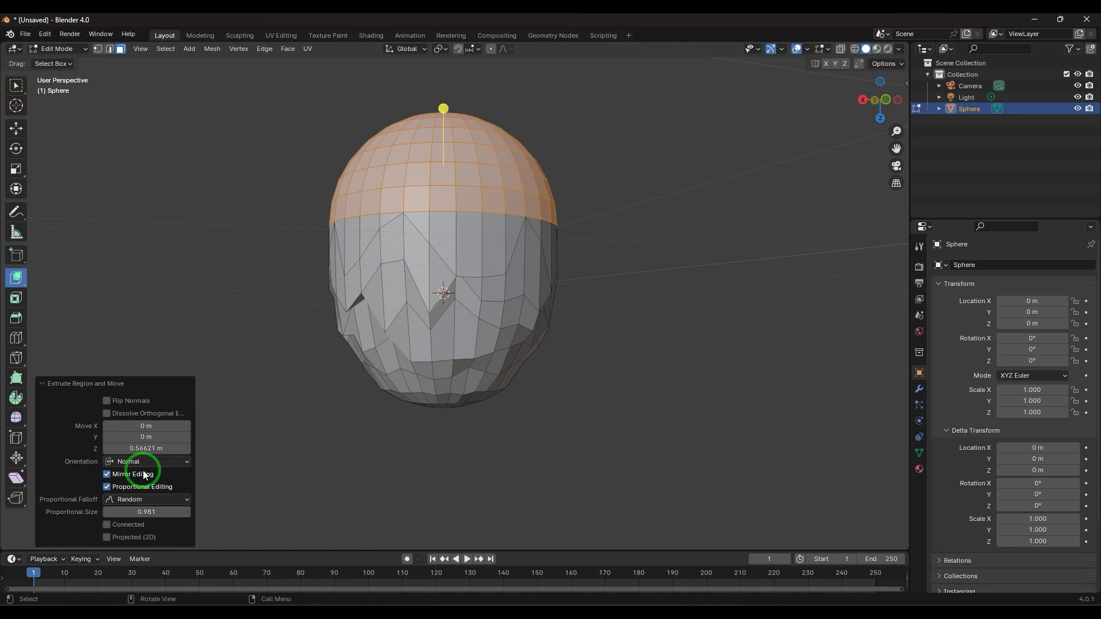
pyautogui.click(145, 474)
pyautogui.click(145, 474)
pyautogui.click(145, 474)
pyautogui.click(145, 474)
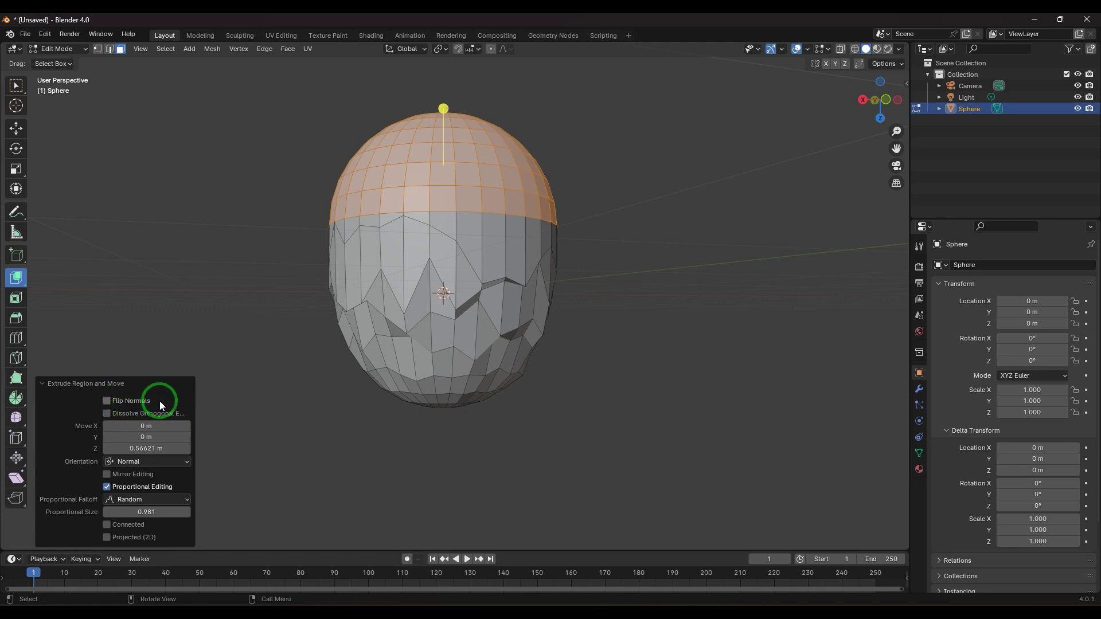
# Step: Delete the extruded sphere in Object Mode and add a cube mesh in its place
pyautogui.moveTo(496, 434); pyautogui.dragTo(508, 459, button='middle')
pyautogui.press('Tab')
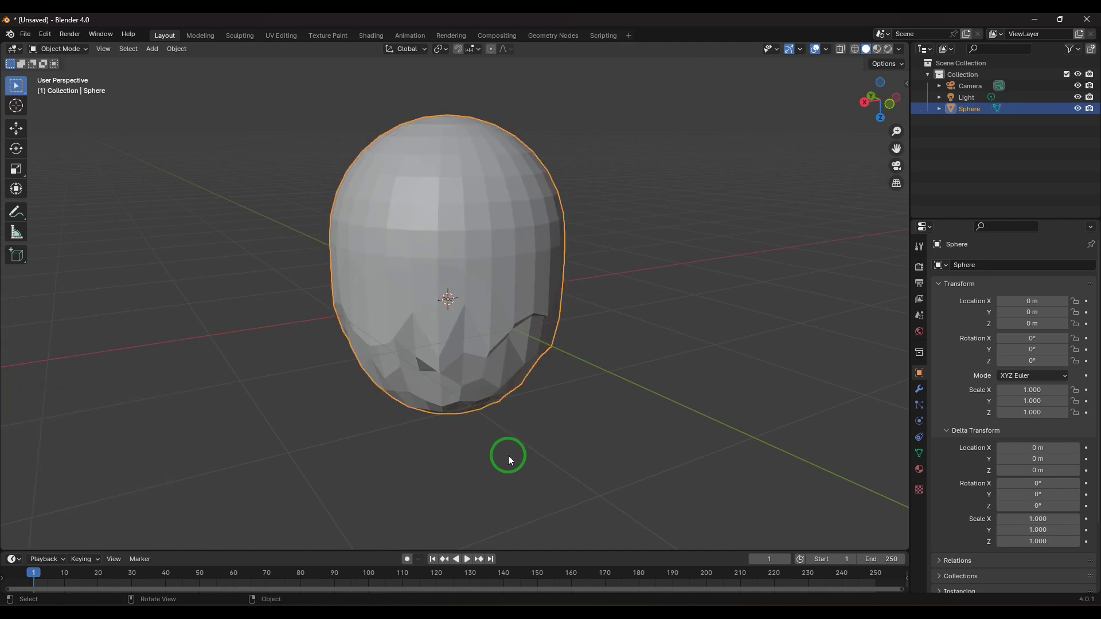
pyautogui.press('Delete')
pyautogui.moveTo(514, 379)
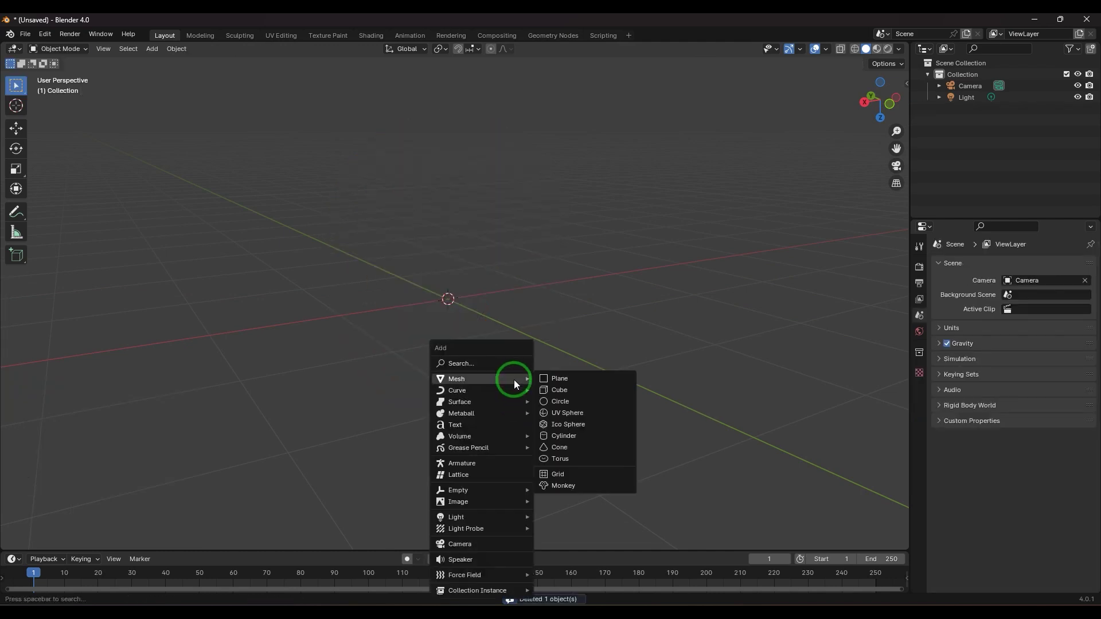
pyautogui.click(581, 389)
pyautogui.moveTo(555, 414); pyautogui.dragTo(594, 417, button='middle')
pyautogui.scroll(-3, 580, 404)
# Step: Select the cube's top face in Edit Mode and extrude it upward about 1.11 m
pyautogui.press('Tab')
pyautogui.click(481, 254)
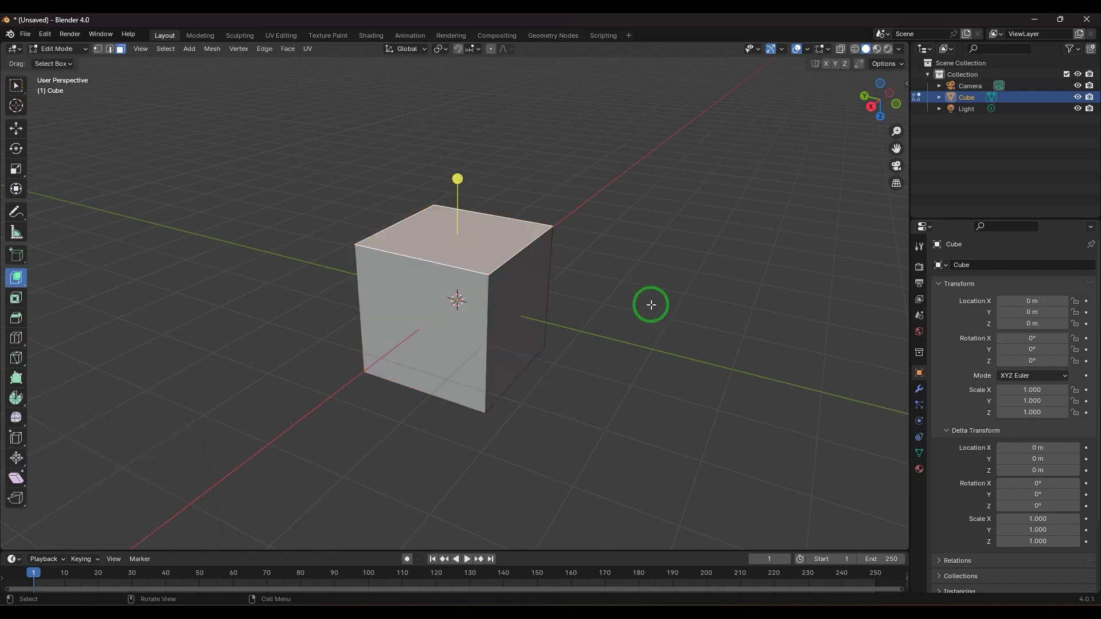
pyautogui.moveTo(668, 314); pyautogui.dragTo(634, 285, button='middle')
pyautogui.moveTo(632, 285); pyautogui.dragTo(634, 207)
# Step: Toggle Flip Normals for the cube's extrusion several times to compare the faces, leaving it off
pyautogui.click(106, 451)
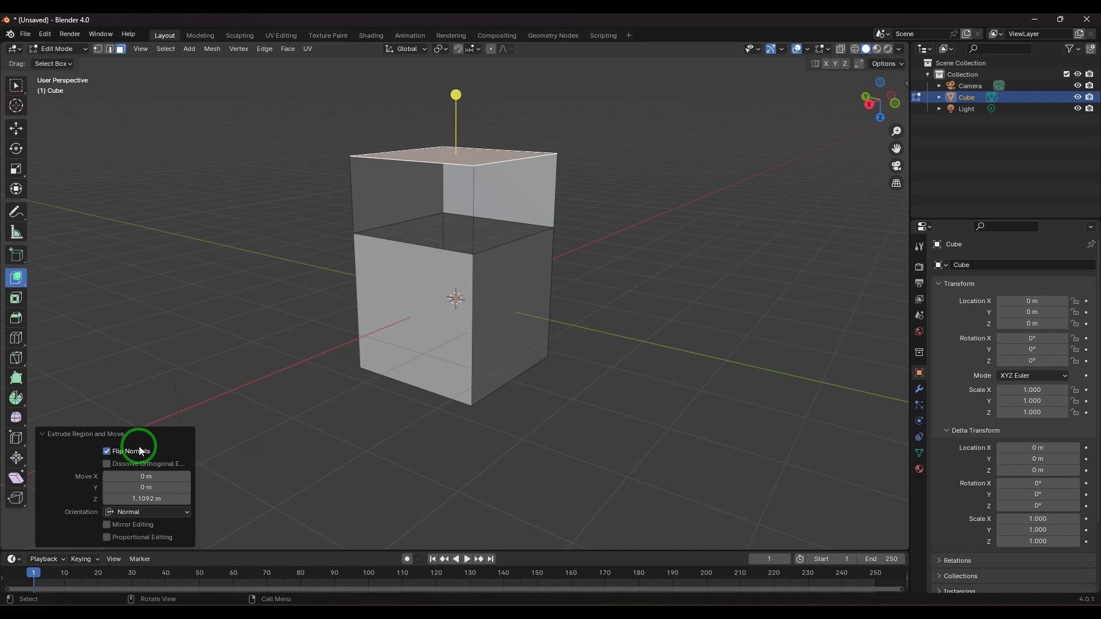
pyautogui.click(139, 452)
pyautogui.click(139, 452)
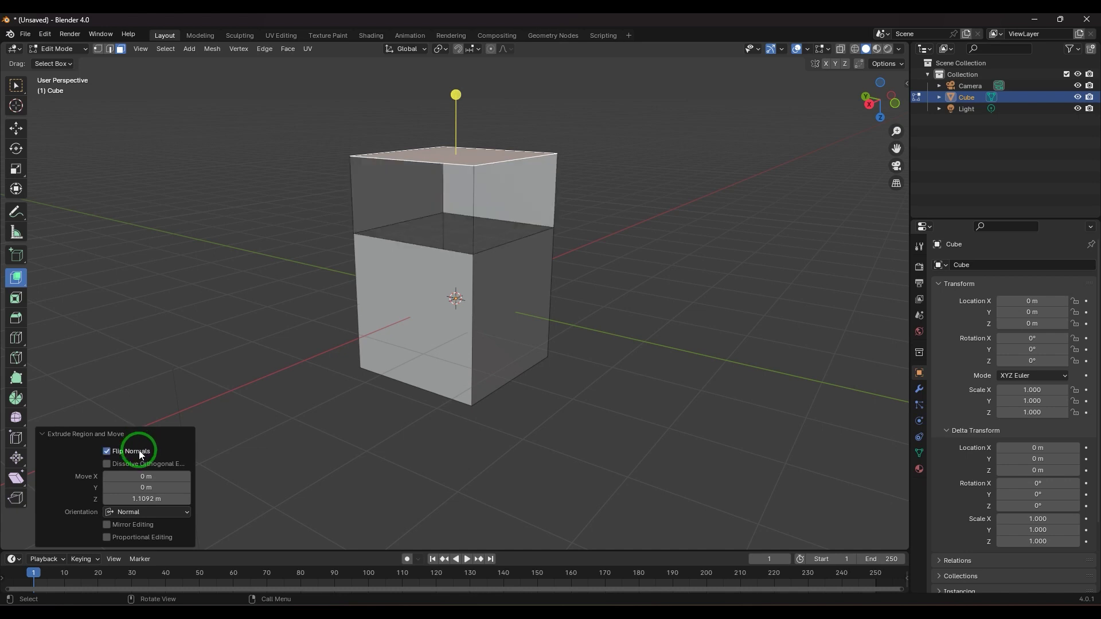
pyautogui.click(139, 451)
pyautogui.click(140, 451)
pyautogui.click(139, 452)
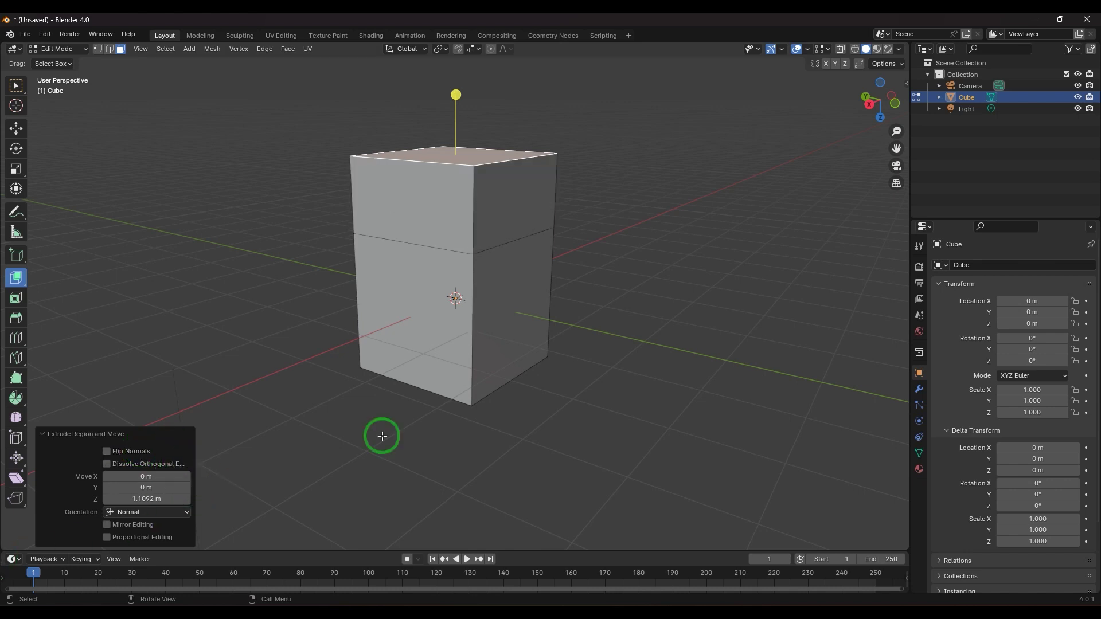
# Step: Delete the extruded cube in Object Mode and add a fresh cube mesh
pyautogui.press('Tab')
pyautogui.press('Delete')
pyautogui.moveTo(537, 384)
pyautogui.mouseDown(button='middle')
pyautogui.moveTo(543, 413)
pyautogui.moveTo(541, 396)
pyautogui.mouseUp(button='middle')
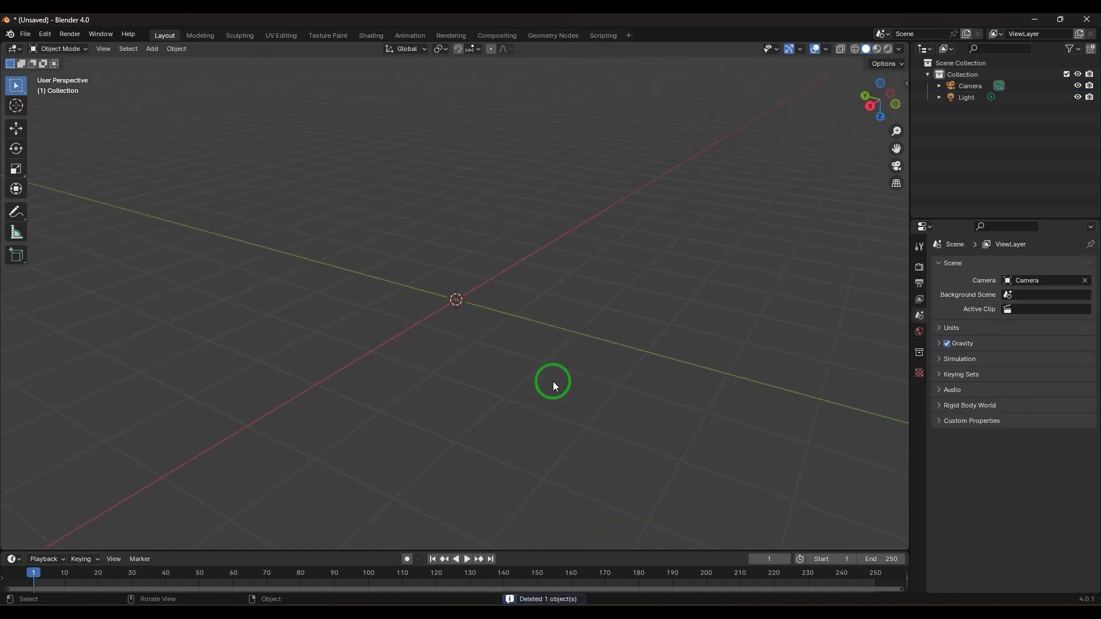
pyautogui.hotkey('shift', 'a')
pyautogui.moveTo(525, 359)
pyautogui.click(576, 373)
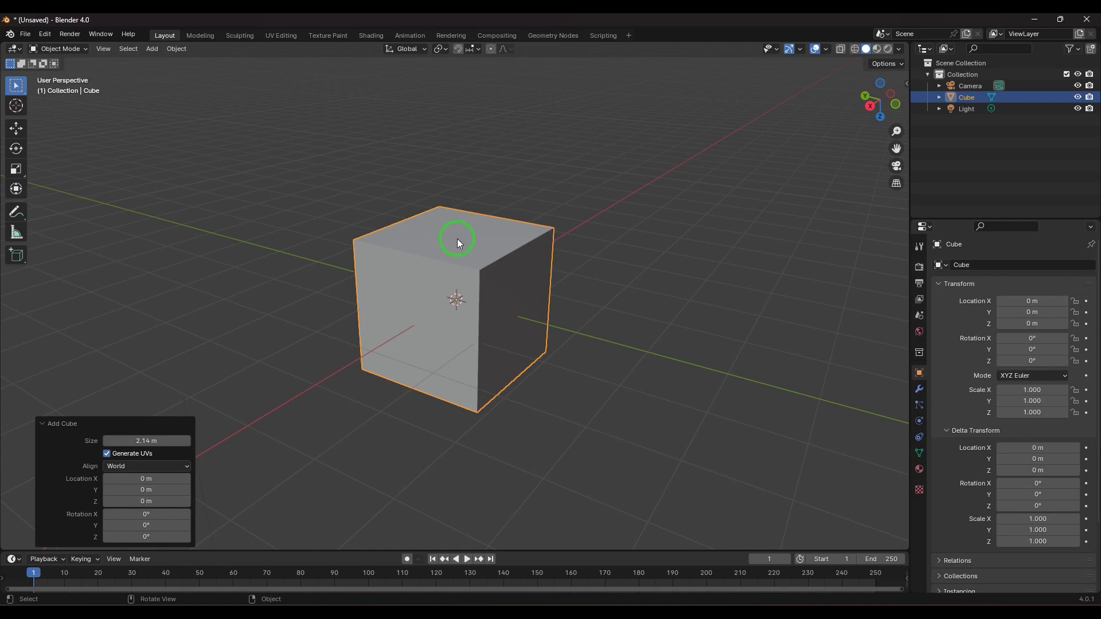
# Step: Extrude the new cube's top face in place and scale it down to about 0.508
pyautogui.press('Tab')
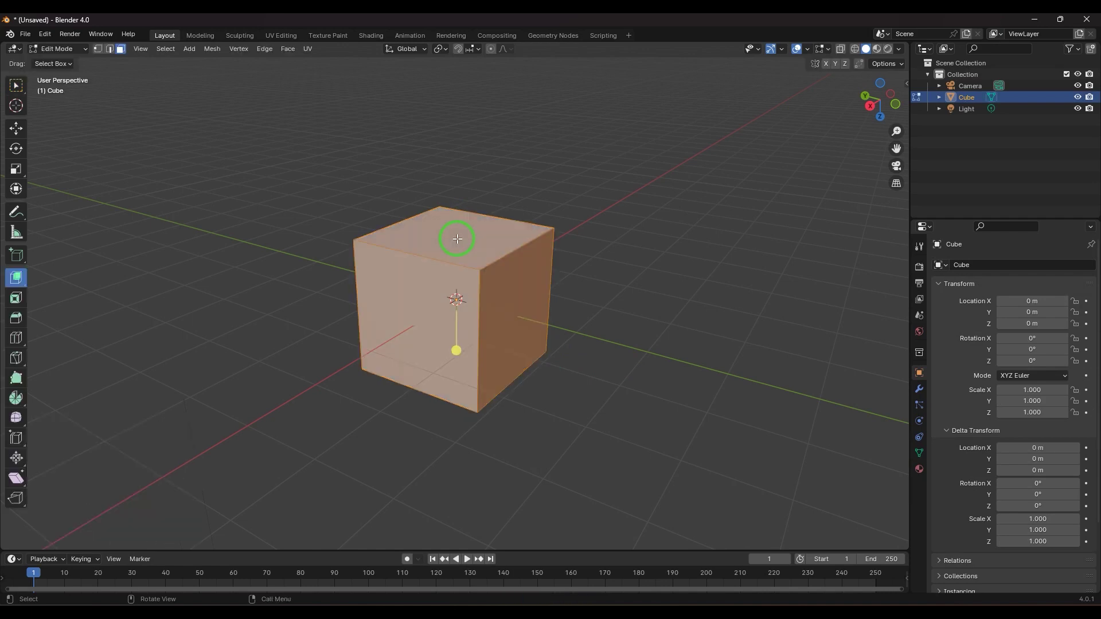
pyautogui.click(457, 238)
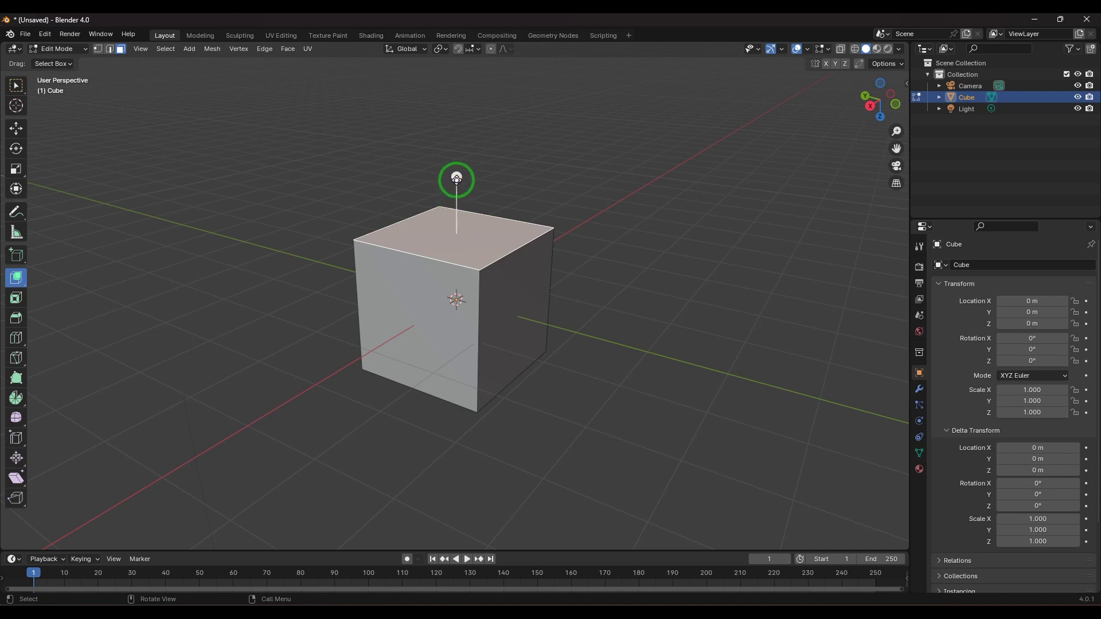
pyautogui.moveTo(456, 179); pyautogui.dragTo(481, 210)
pyautogui.press('s')
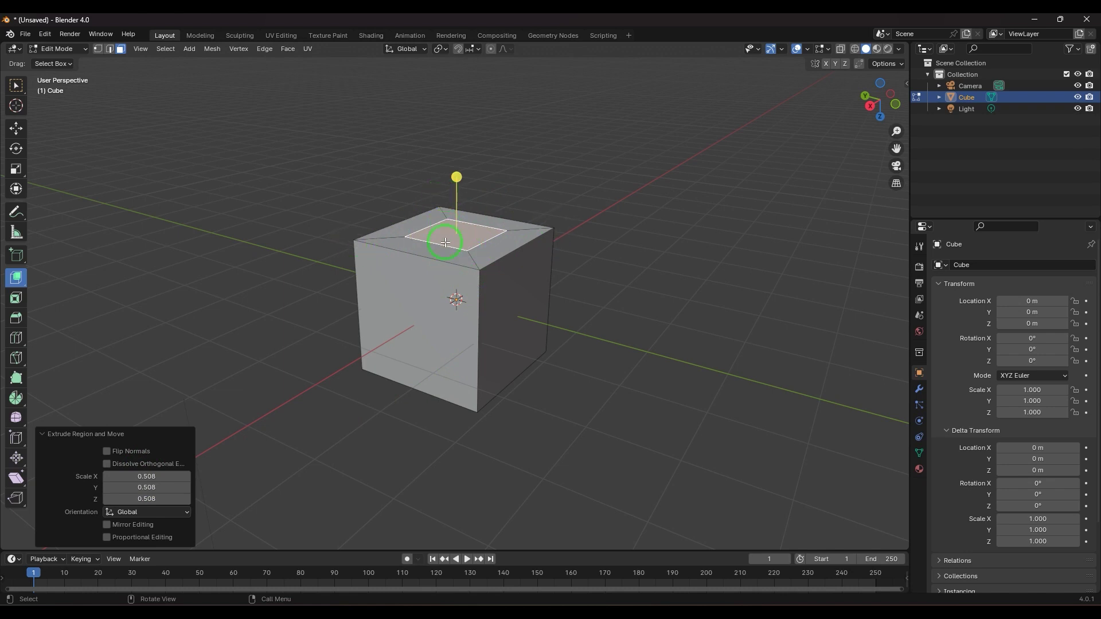
# Step: Compare the inset extrusion with Dissolve Orthogonal Edges on and off, leaving the option enabled
pyautogui.click(143, 464)
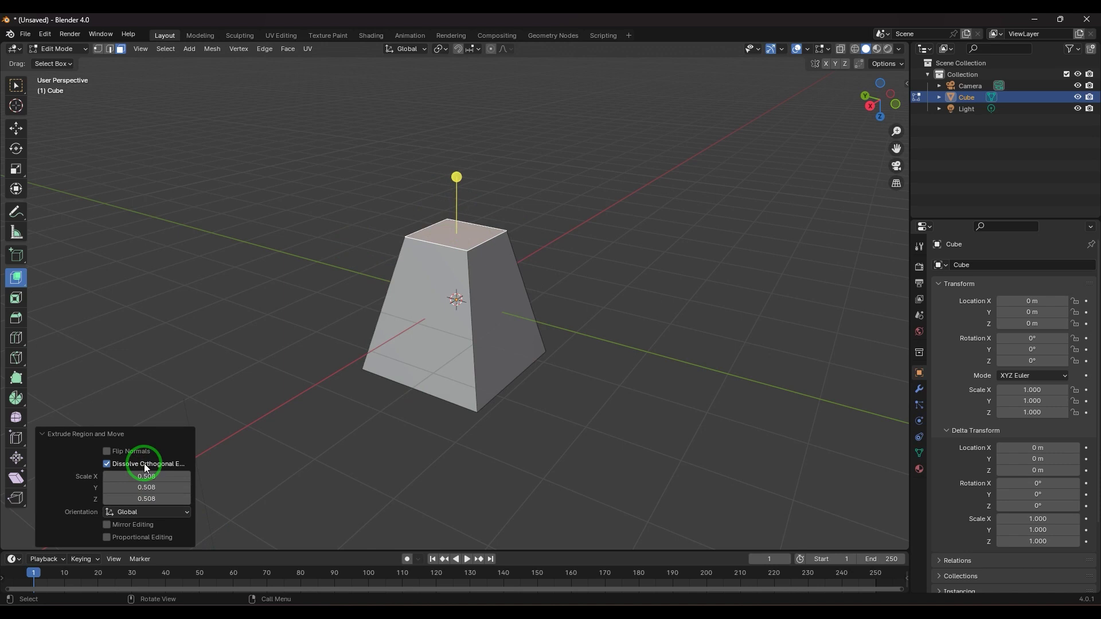
pyautogui.click(144, 464)
pyautogui.click(144, 464)
pyautogui.click(144, 464)
pyautogui.click(144, 463)
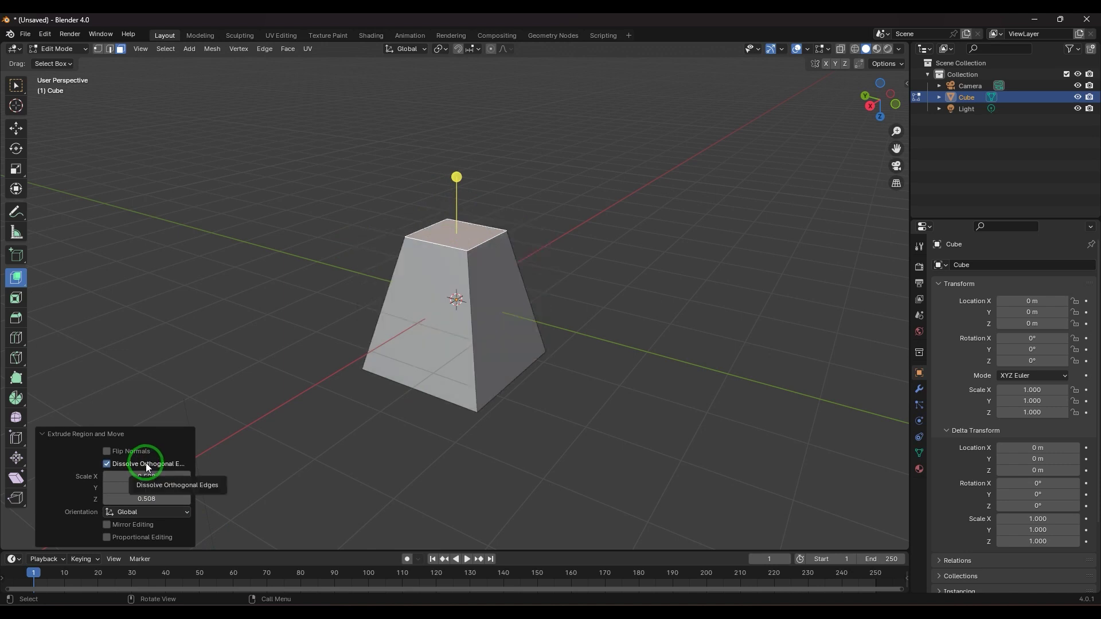
pyautogui.click(144, 464)
pyautogui.click(144, 464)
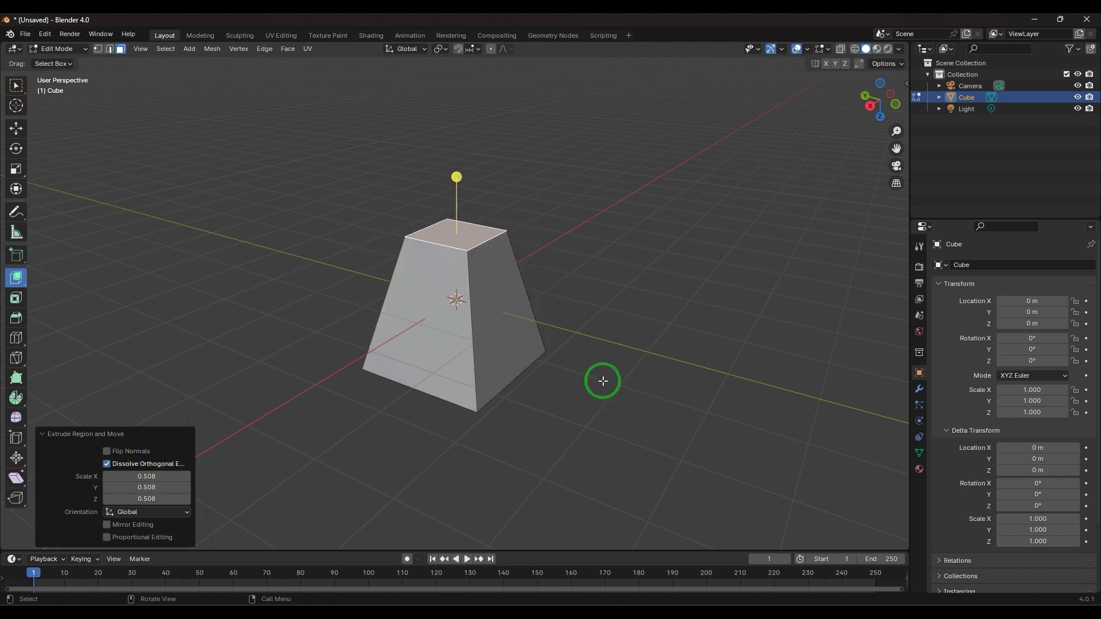
# Step: Delete the tapered cube in Object Mode and add another cube mesh
pyautogui.press('Tab')
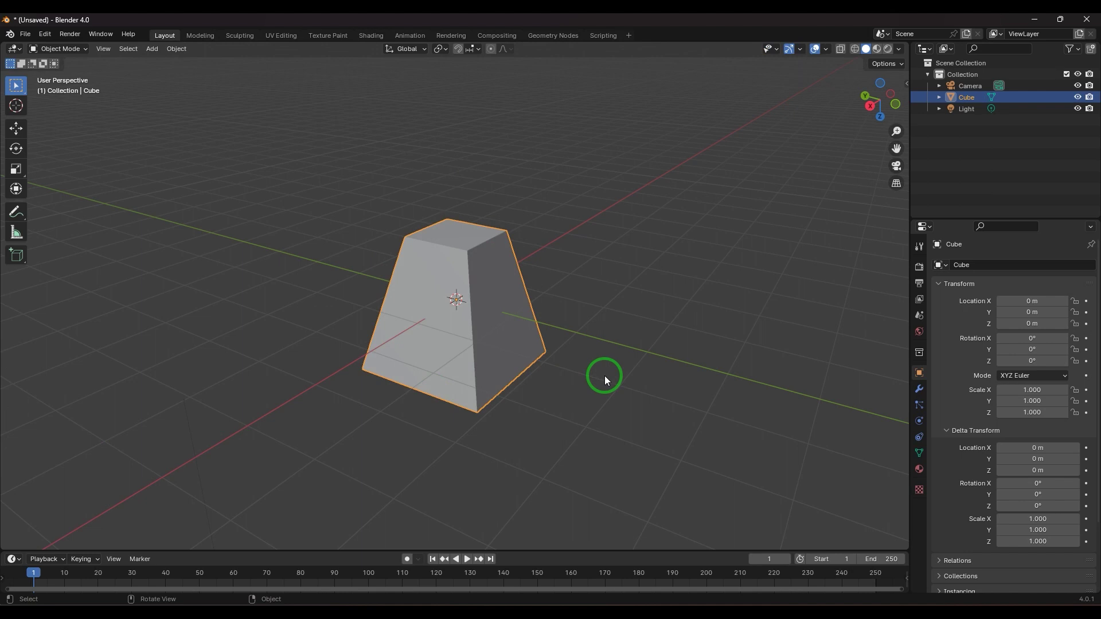
pyautogui.press('Delete')
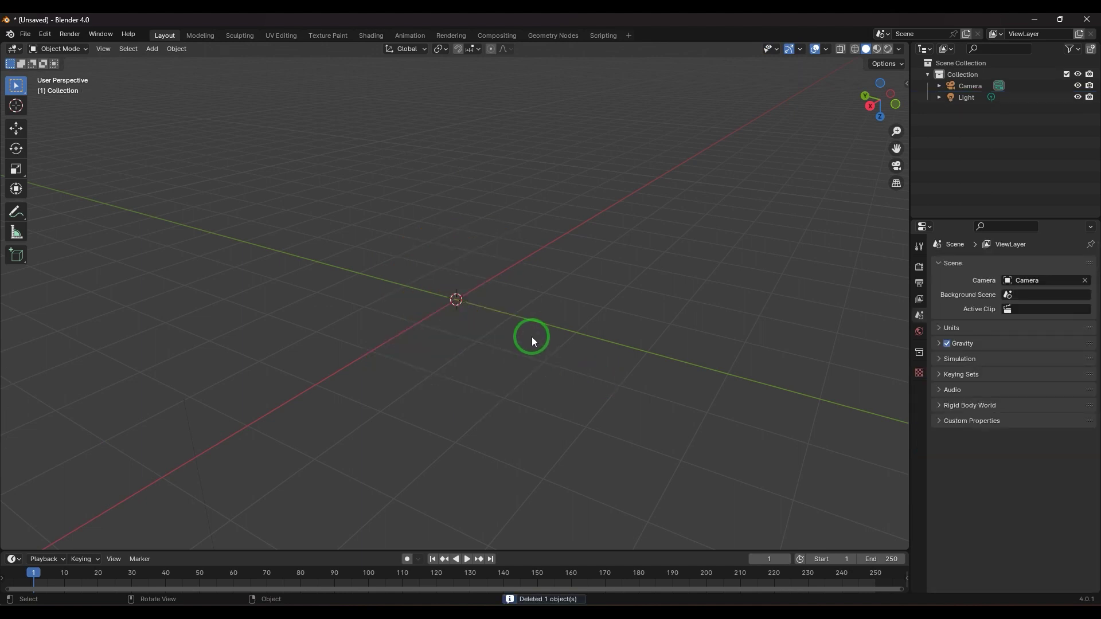
pyautogui.hotkey('shift', 'a')
pyautogui.moveTo(531, 336)
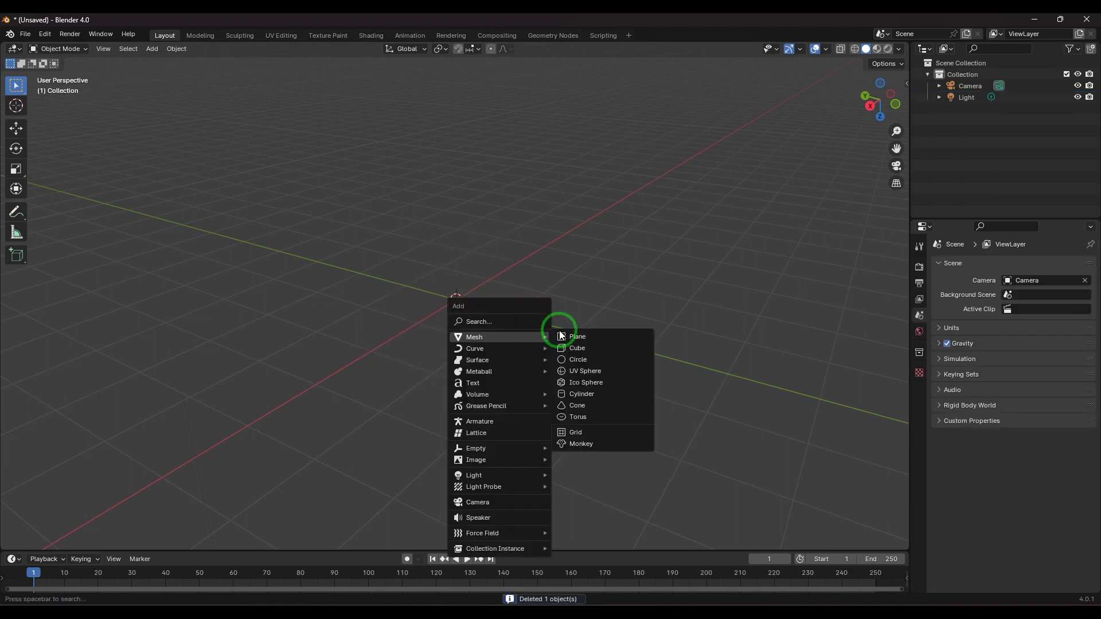
pyautogui.click(592, 350)
pyautogui.scroll(-4, 550, 354)
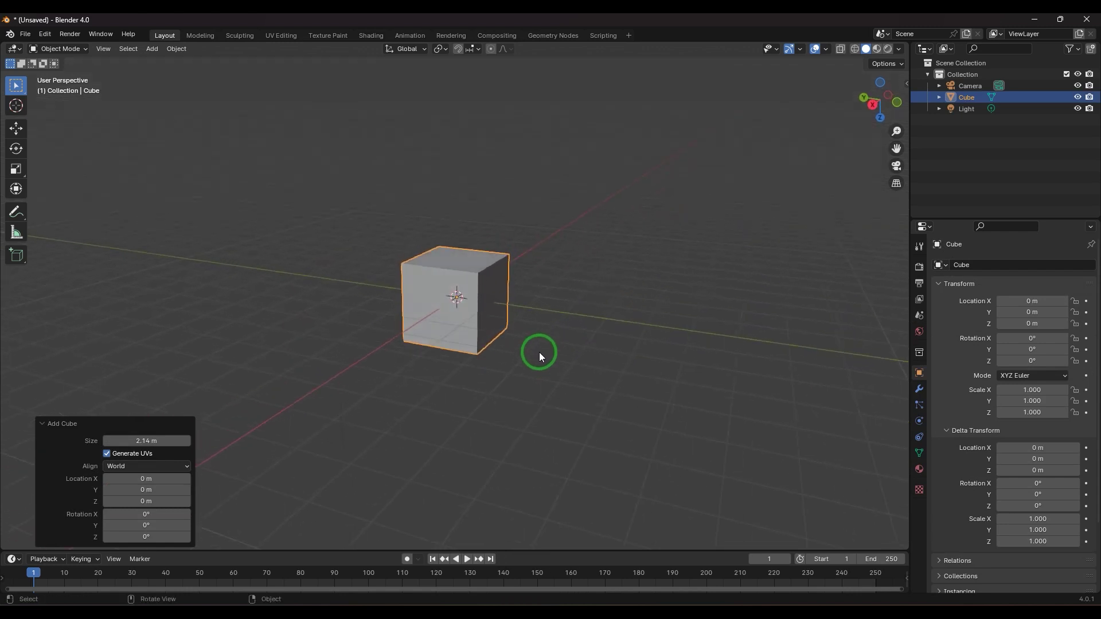
# Step: Select the cube's top face in Edit Mode and, in right orthographic view, extrude it to the cursor in four segments forming an arch
pyautogui.press('Tab')
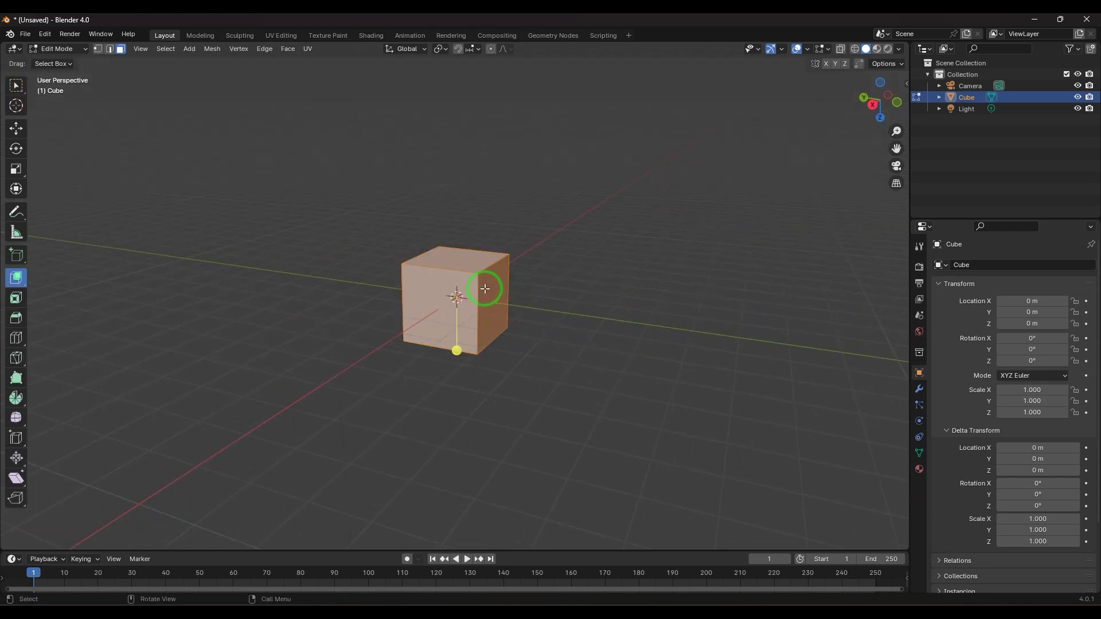
pyautogui.click(460, 250)
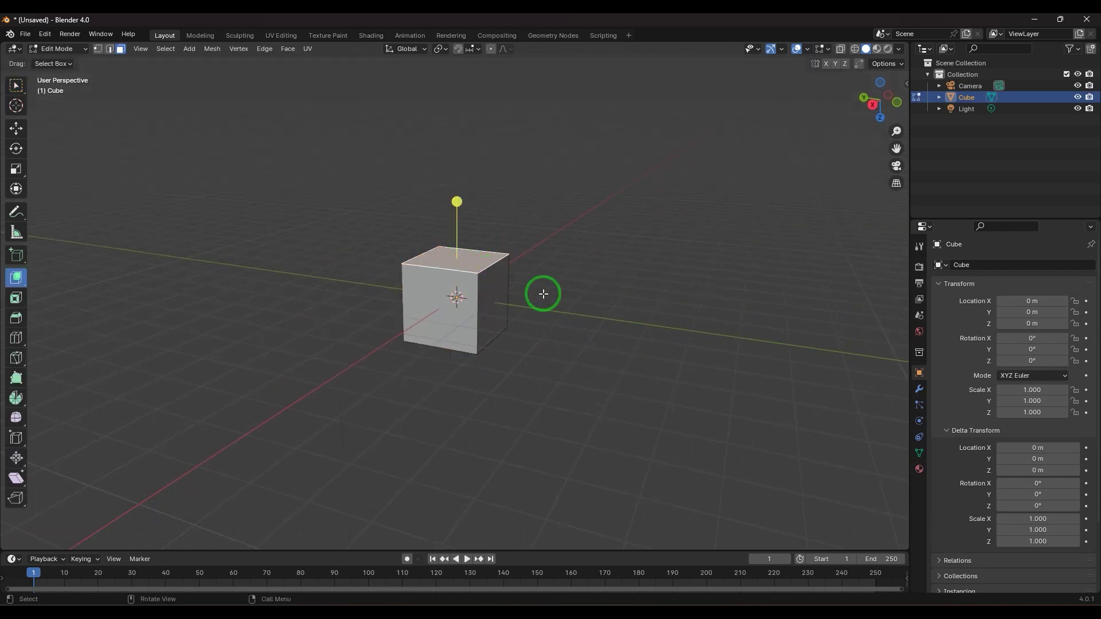
pyautogui.click(17, 129)
pyautogui.moveTo(540, 325)
pyautogui.mouseDown(button='middle')
pyautogui.moveTo(562, 310)
pyautogui.moveTo(557, 133)
pyautogui.moveTo(494, 317)
pyautogui.moveTo(451, 282)
pyautogui.moveTo(562, 342)
pyautogui.moveTo(499, 315)
pyautogui.moveTo(538, 309)
pyautogui.mouseUp(button='middle')
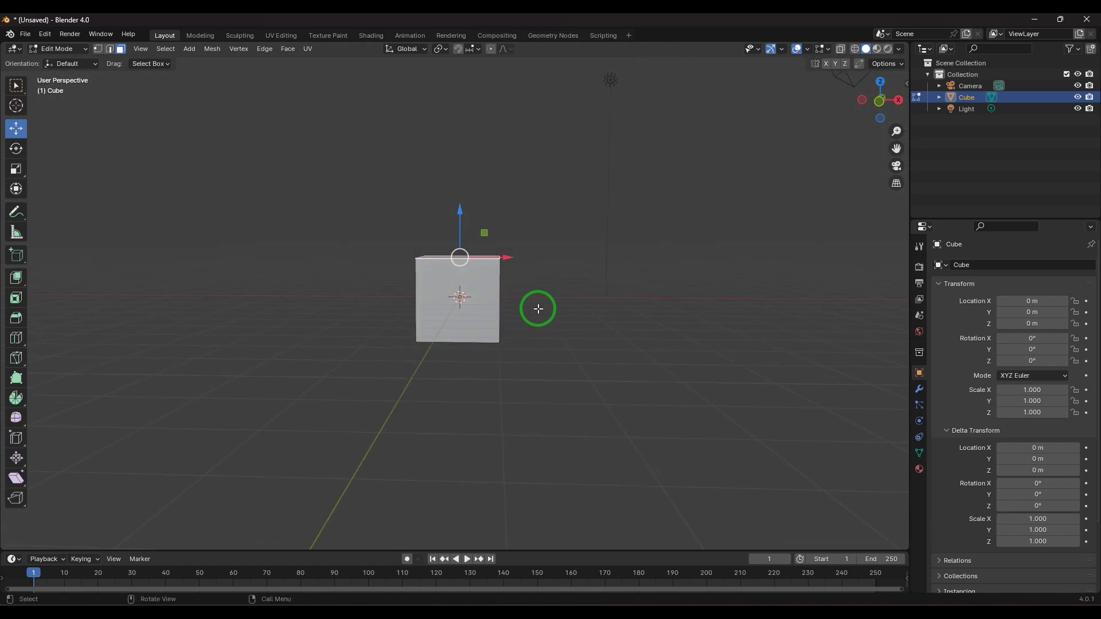
pyautogui.press('KP_3')
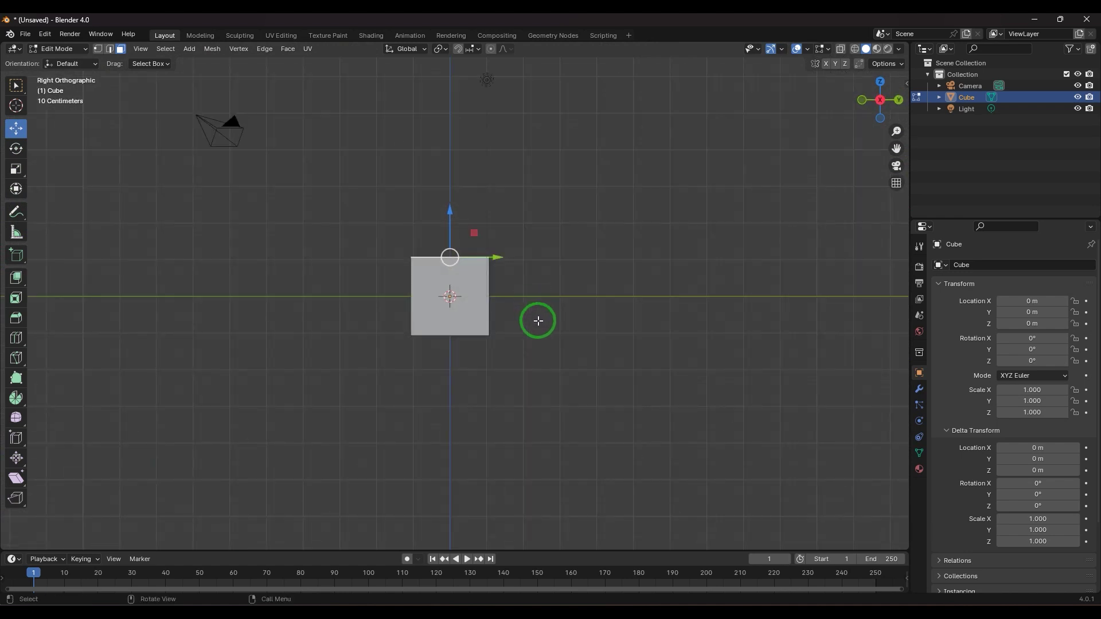
pyautogui.keyDown('shift'); pyautogui.moveTo(593, 333); pyautogui.dragTo(425, 421, button='middle'); pyautogui.keyUp('shift')
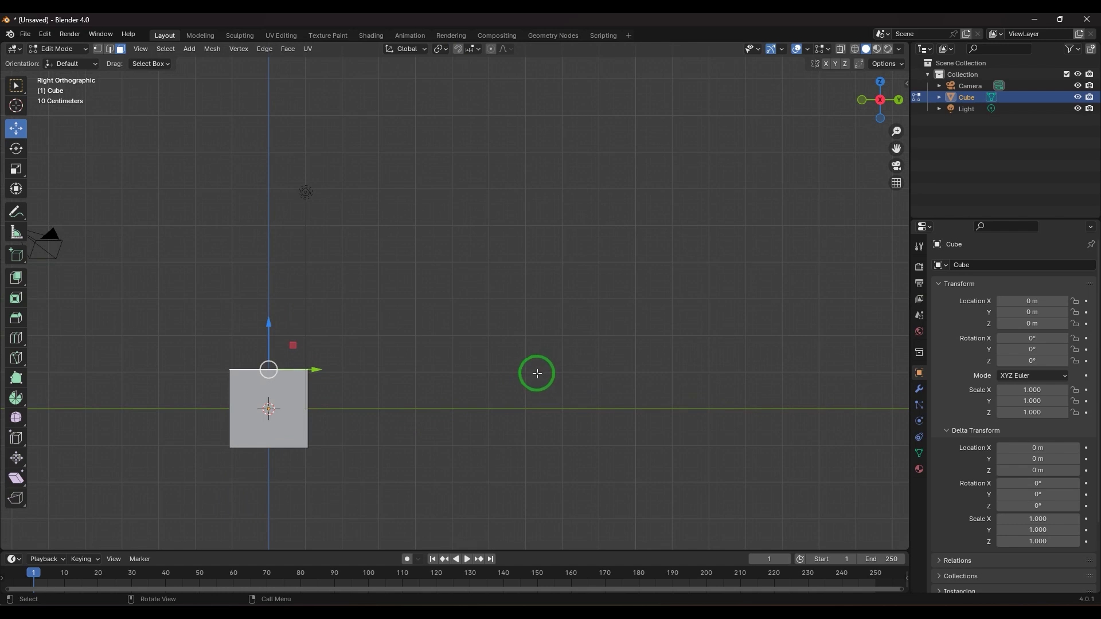
pyautogui.keyDown('ctrl'); pyautogui.rightClick(419, 235); pyautogui.keyUp('ctrl')
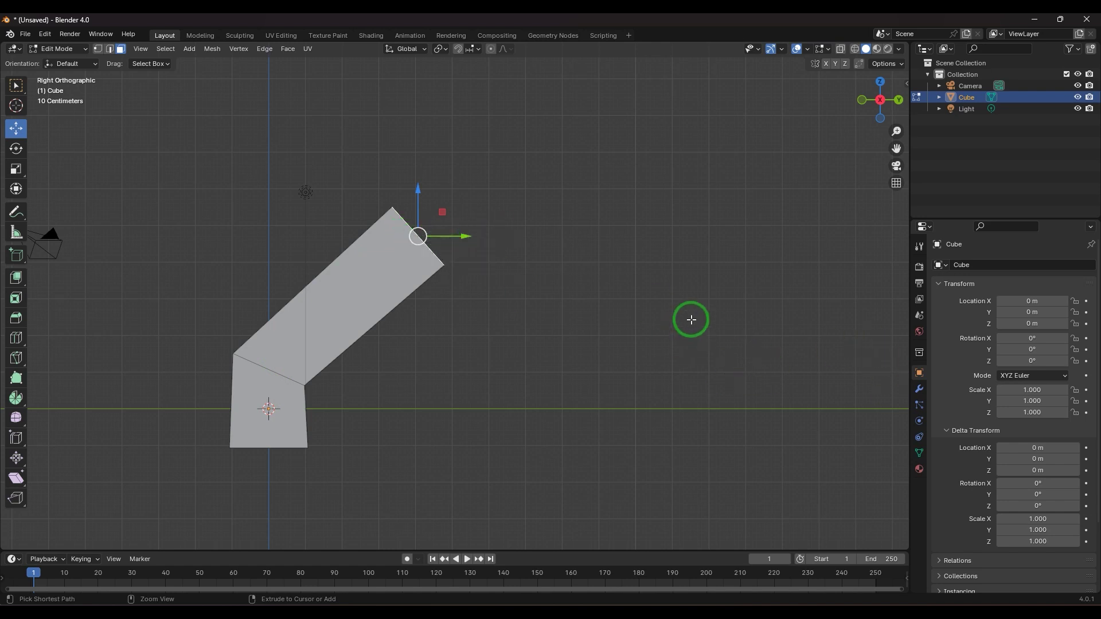
pyautogui.keyDown('ctrl'); pyautogui.rightClick(645, 287); pyautogui.keyUp('ctrl')
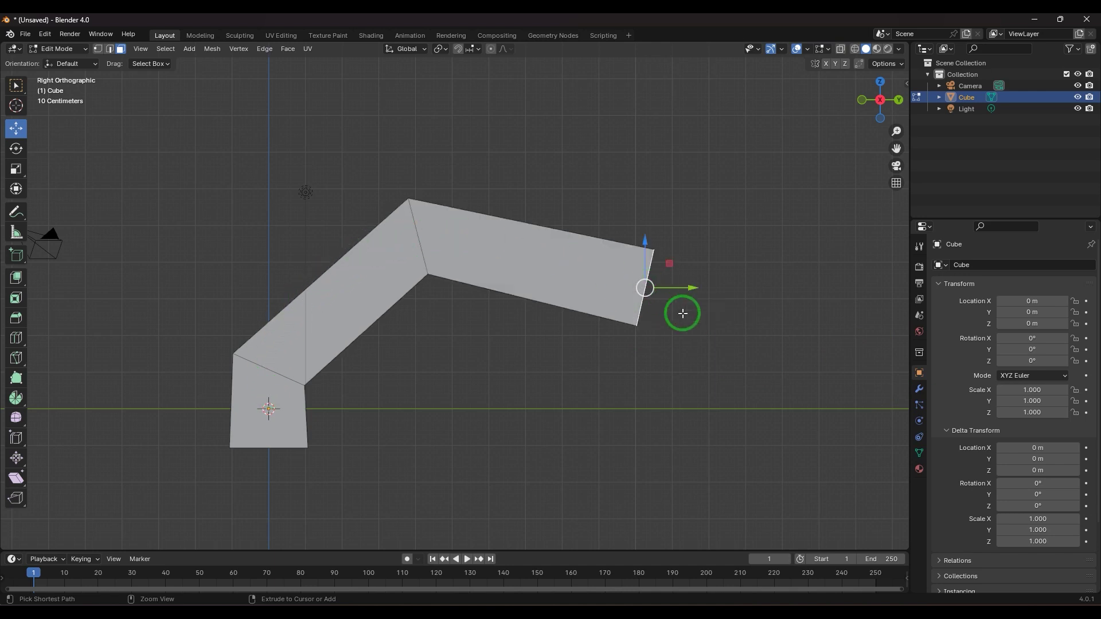
pyautogui.keyDown('ctrl'); pyautogui.rightClick(705, 398); pyautogui.keyUp('ctrl')
pyautogui.keyDown('ctrl'); pyautogui.rightClick(636, 474); pyautogui.keyUp('ctrl')
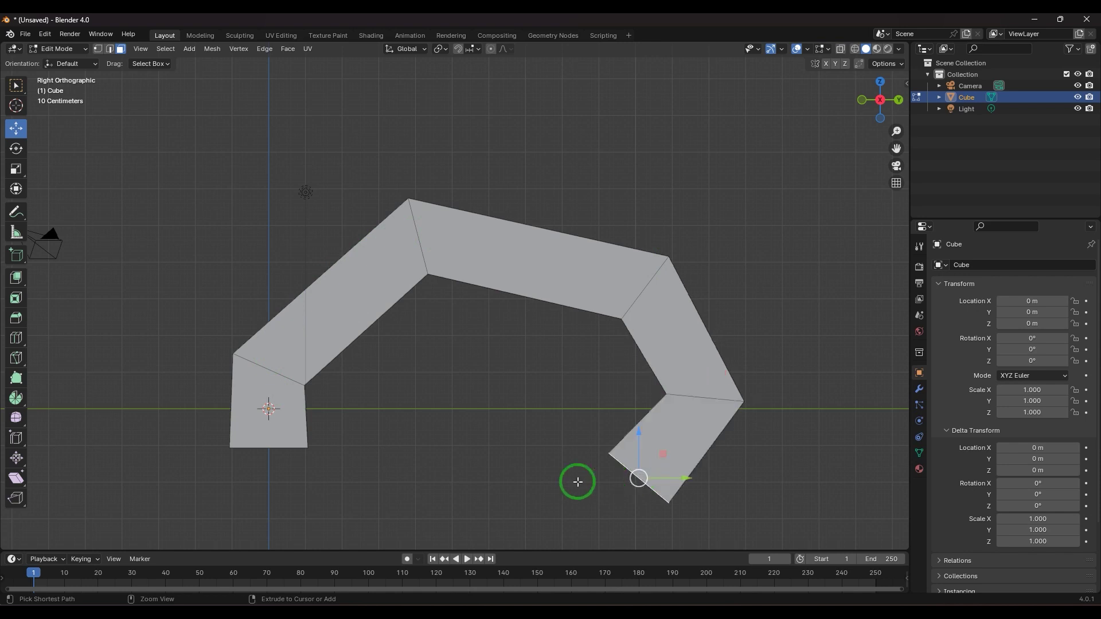
# Step: Continue the arch with five more extrude-to-cursor segments, turning back toward the cube and curling underneath
pyautogui.keyDown('ctrl'); pyautogui.rightClick(524, 423); pyautogui.keyUp('ctrl')
pyautogui.keyDown('ctrl'); pyautogui.rightClick(430, 405); pyautogui.keyUp('ctrl')
pyautogui.keyDown('ctrl'); pyautogui.rightClick(391, 467); pyautogui.keyUp('ctrl')
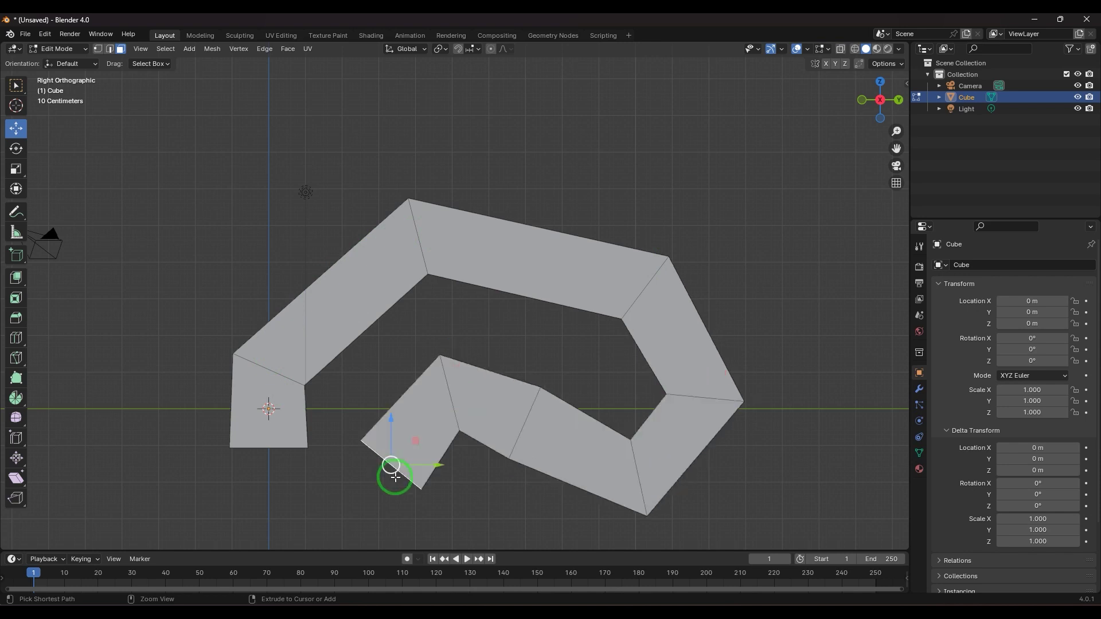
pyautogui.scroll(-3, 454, 493)
pyautogui.keyDown('ctrl'); pyautogui.rightClick(448, 471); pyautogui.keyUp('ctrl')
pyautogui.keyDown('ctrl'); pyautogui.rightClick(573, 477); pyautogui.keyUp('ctrl')
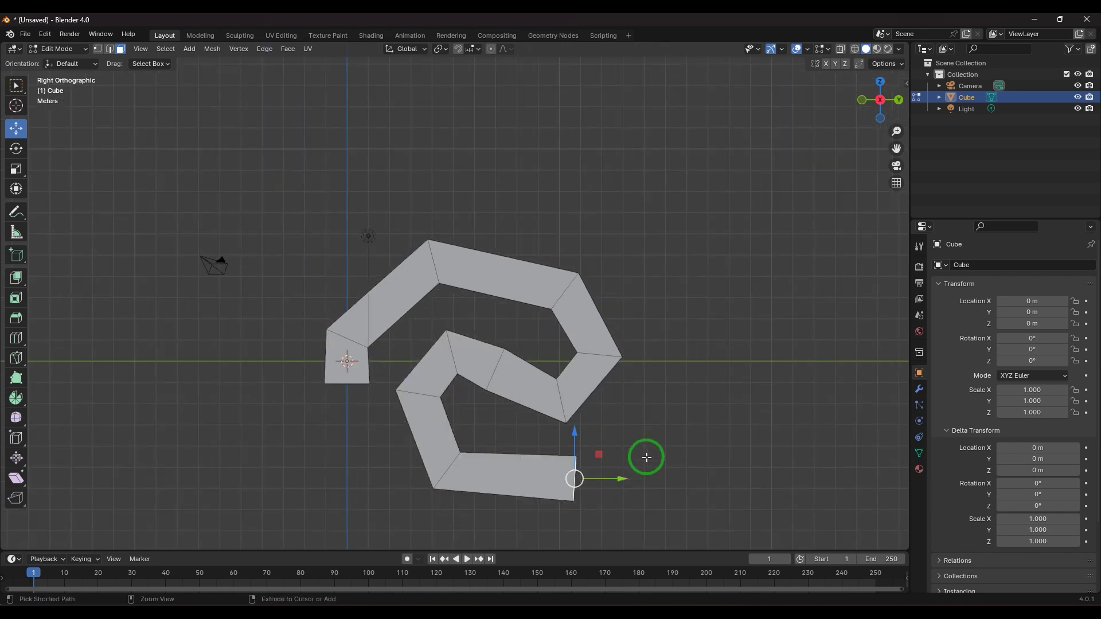
# Step: Extrude the open end of the chain to the cursor in four more segments, zigzagging upward away from the cube
pyautogui.keyDown('ctrl'); pyautogui.rightClick(657, 453); pyautogui.keyUp('ctrl')
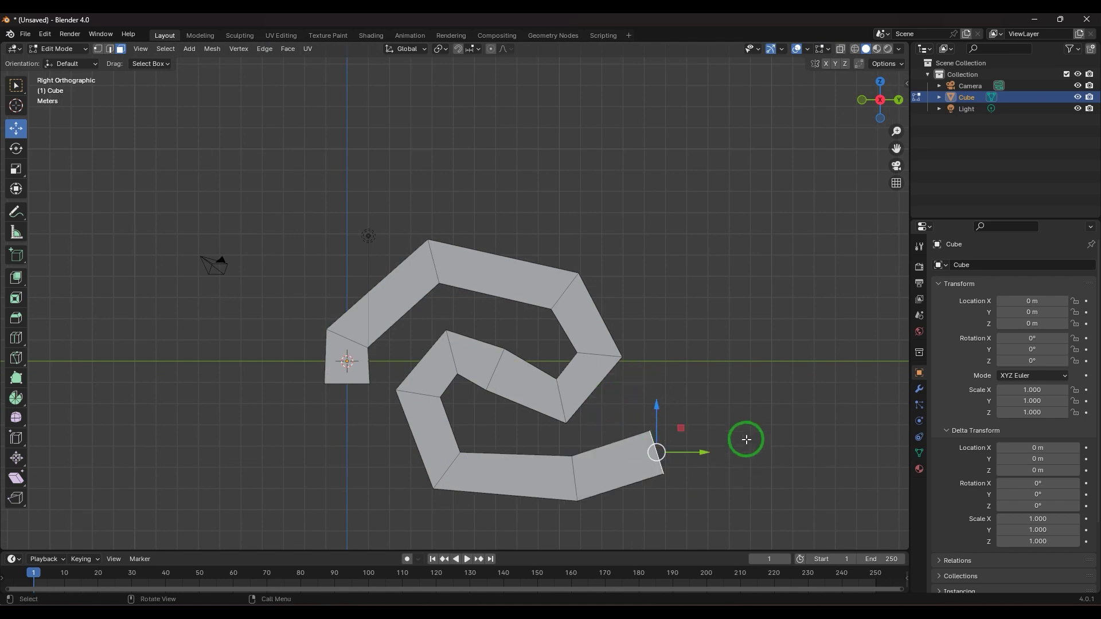
pyautogui.keyDown('ctrl'); pyautogui.rightClick(663, 277); pyautogui.keyUp('ctrl')
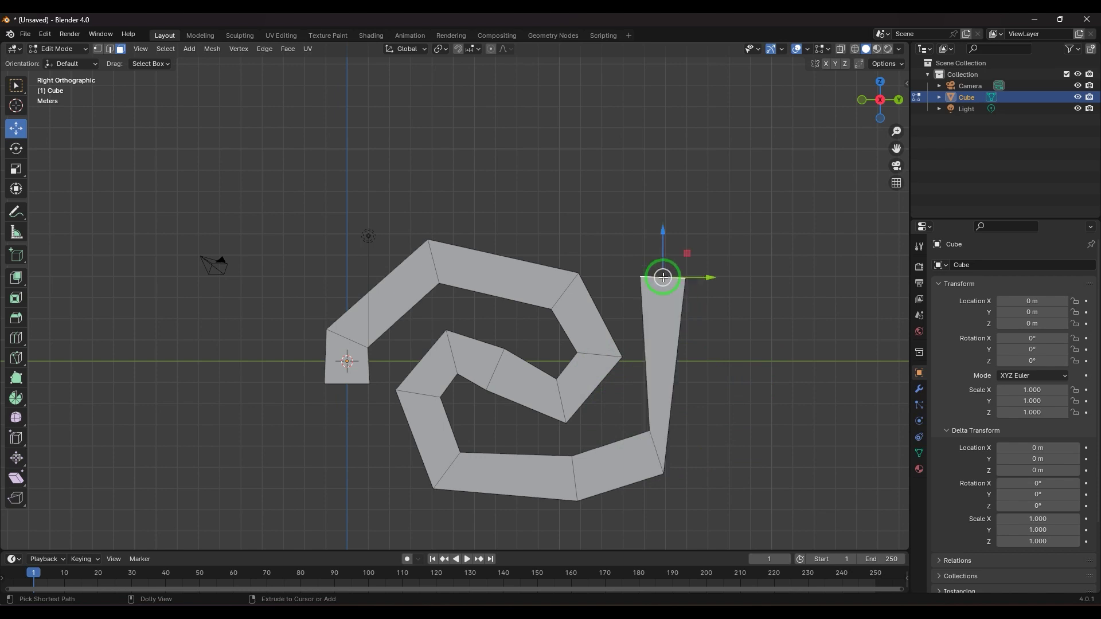
pyautogui.keyDown('ctrl'); pyautogui.rightClick(809, 284); pyautogui.keyUp('ctrl')
pyautogui.keyDown('ctrl'); pyautogui.rightClick(738, 153); pyautogui.keyUp('ctrl')
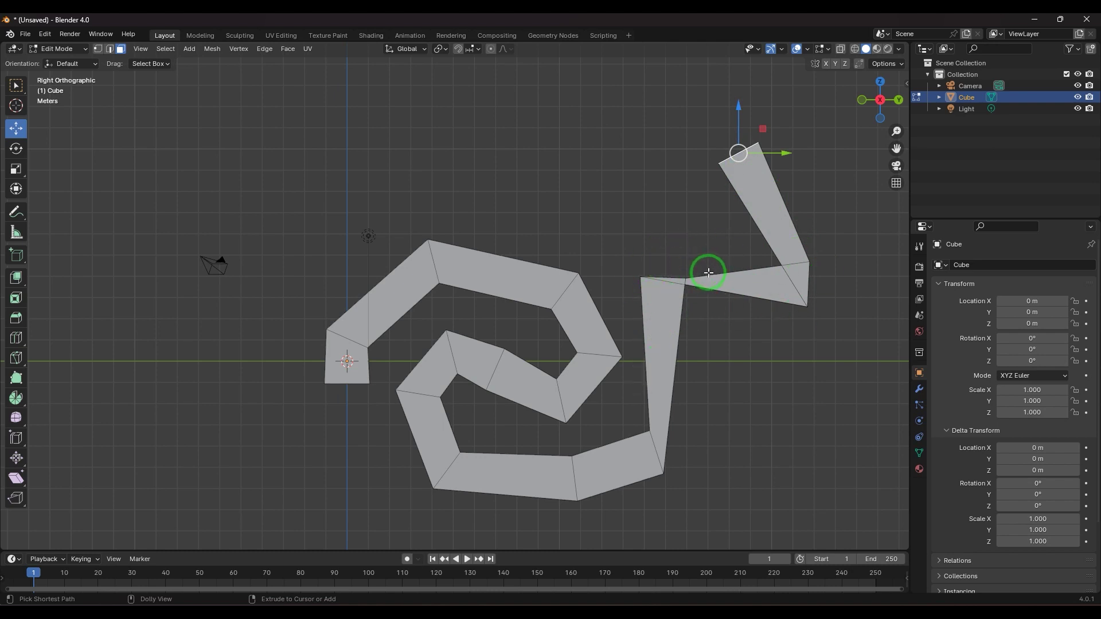
# Step: Activate the Extrude Region tool and clear the face selection
pyautogui.click(16, 277)
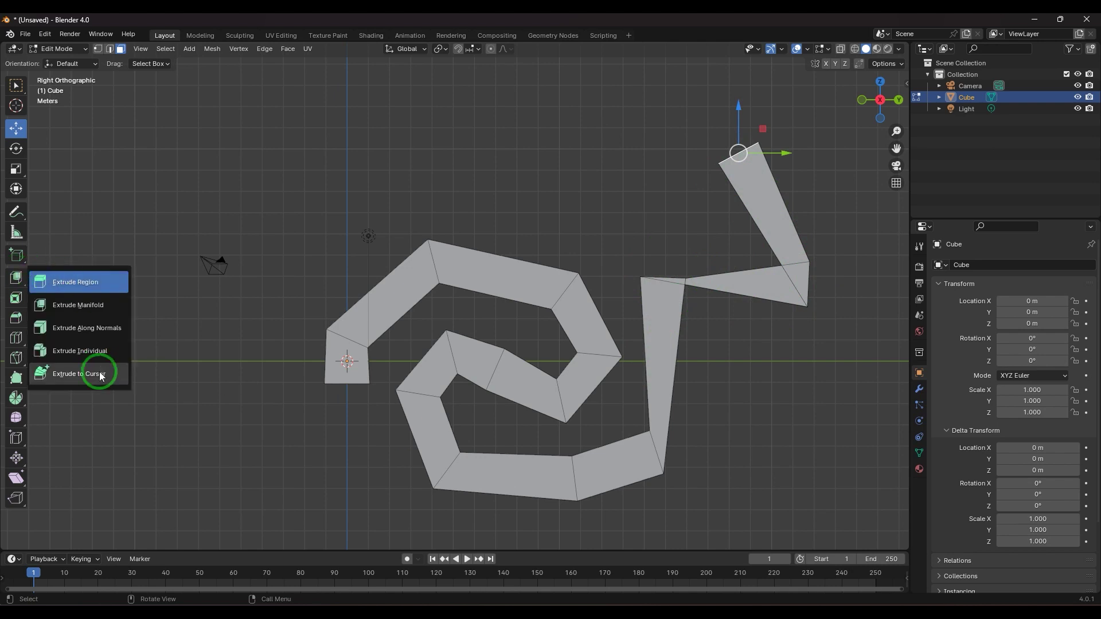
pyautogui.click(36, 282)
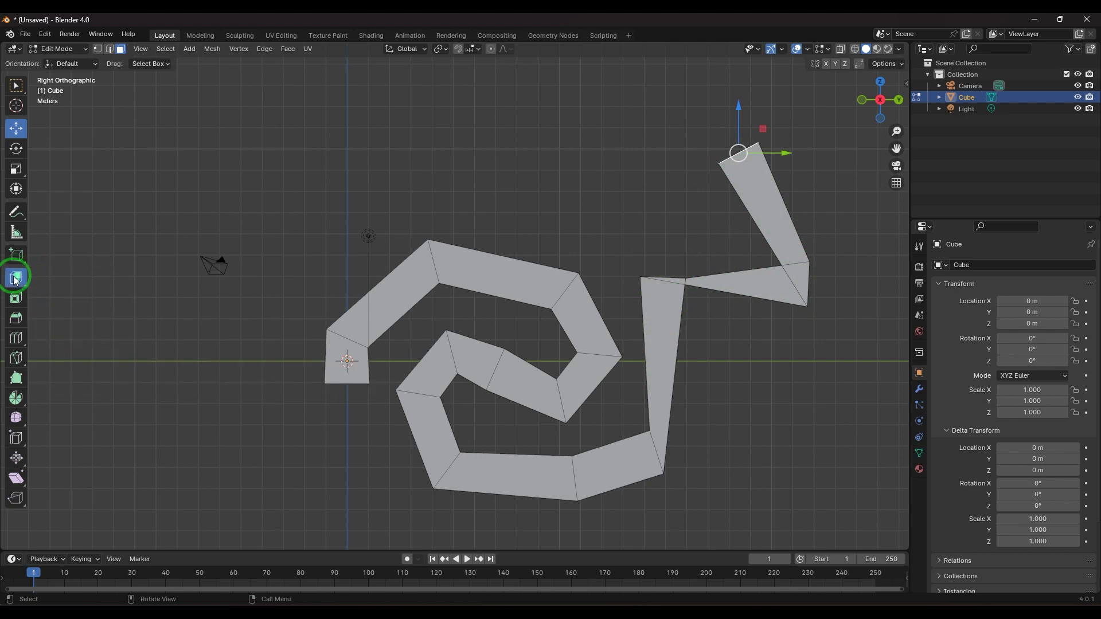
pyautogui.click(481, 126)
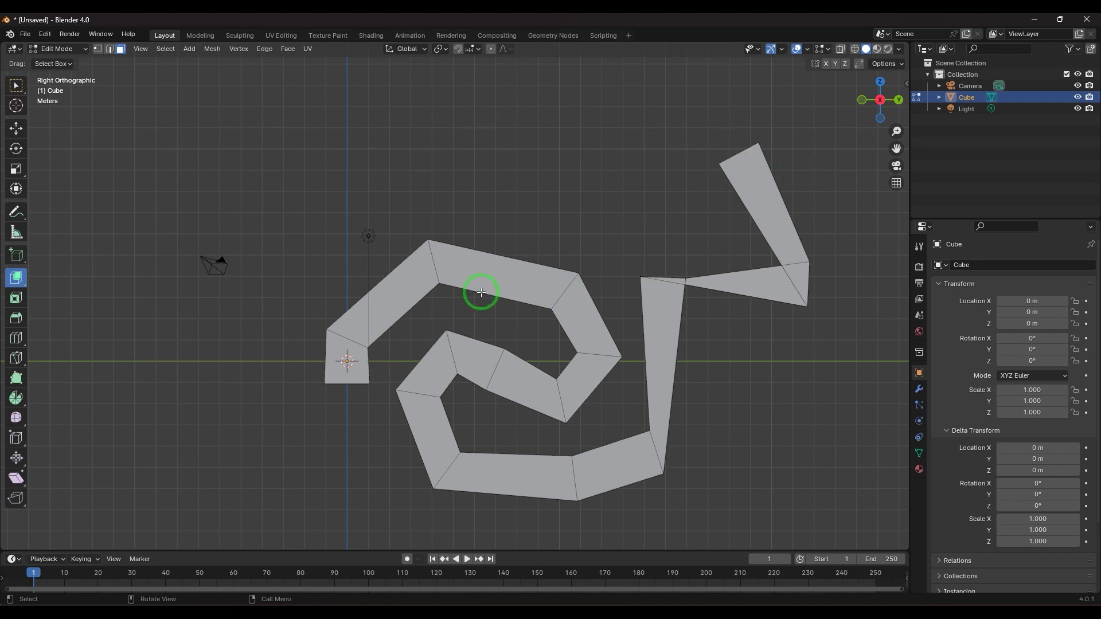
# Step: Delete the segmented chain in Object Mode and add a fresh cube mesh
pyautogui.press('Tab')
pyautogui.press('Delete')
pyautogui.moveTo(484, 360); pyautogui.dragTo(427, 394, button='middle')
pyautogui.hotkey('shift', 'a')
pyautogui.moveTo(433, 377)
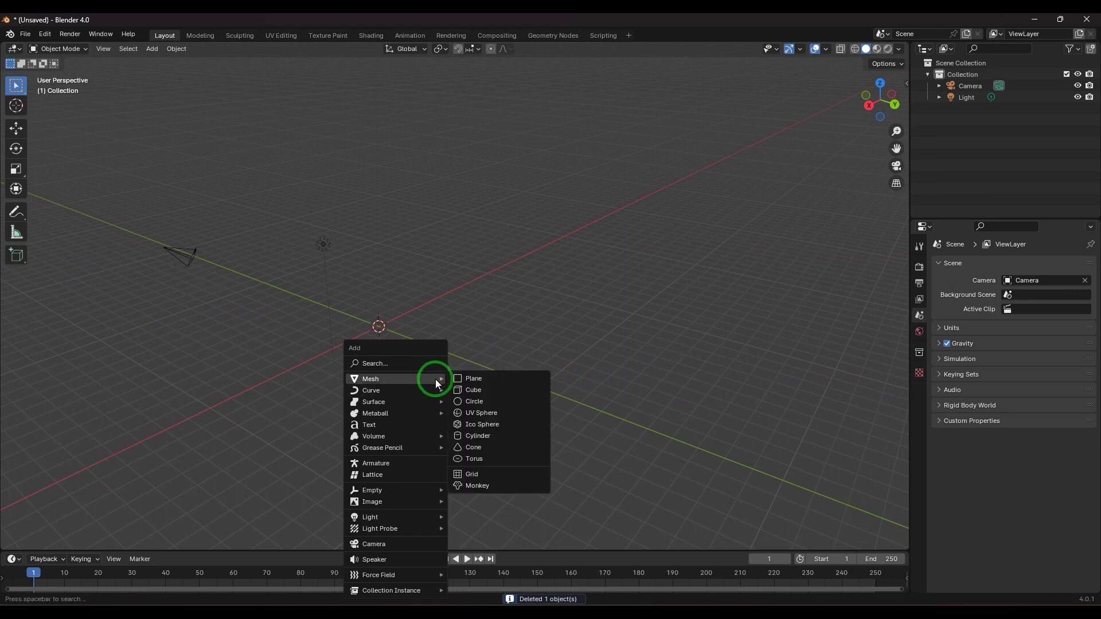
pyautogui.click(471, 389)
pyautogui.scroll(3, 467, 383)
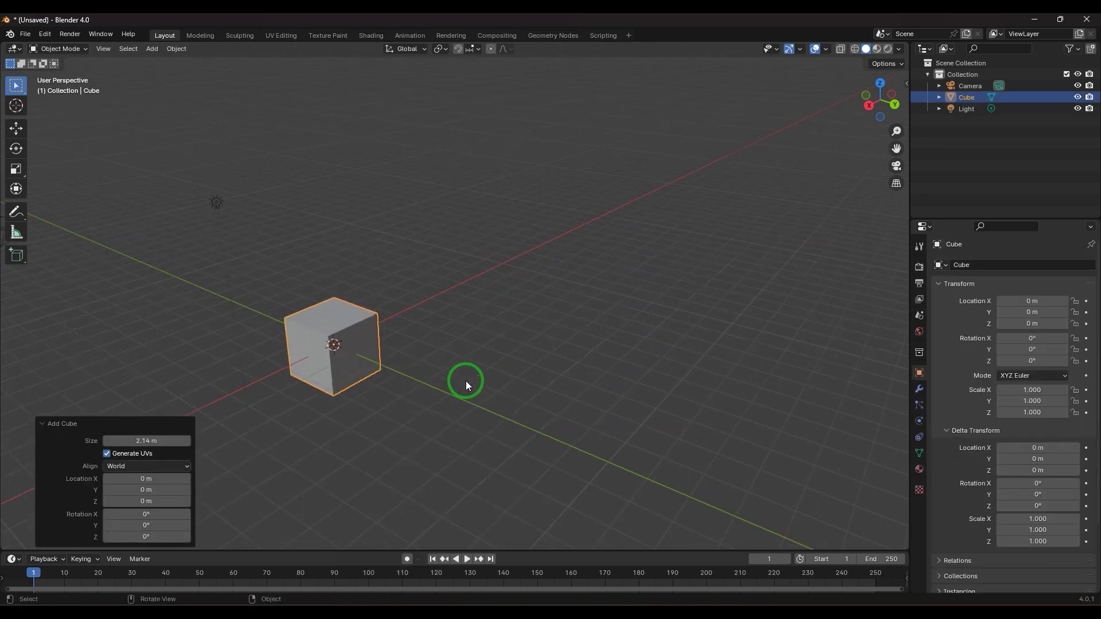
# Step: Select the cube's top face in Edit Mode and, in right orthographic view, add two segments with Extrude to Cursor, rising and then descending
pyautogui.press('Tab')
pyautogui.click(408, 336)
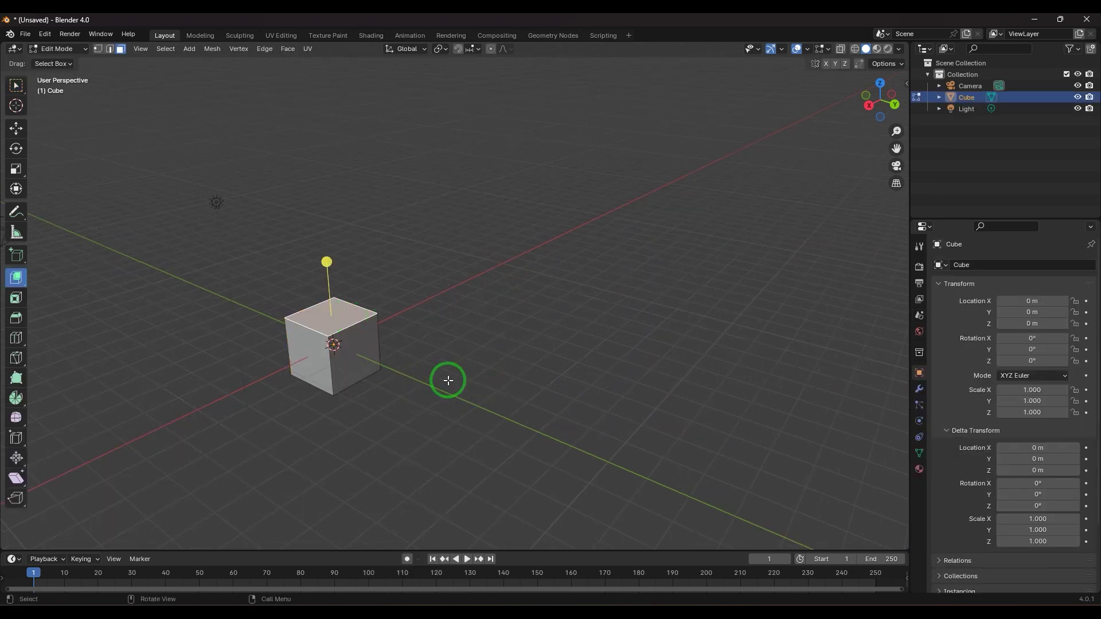
pyautogui.moveTo(462, 376); pyautogui.dragTo(485, 359, button='middle')
pyautogui.press('KP_3')
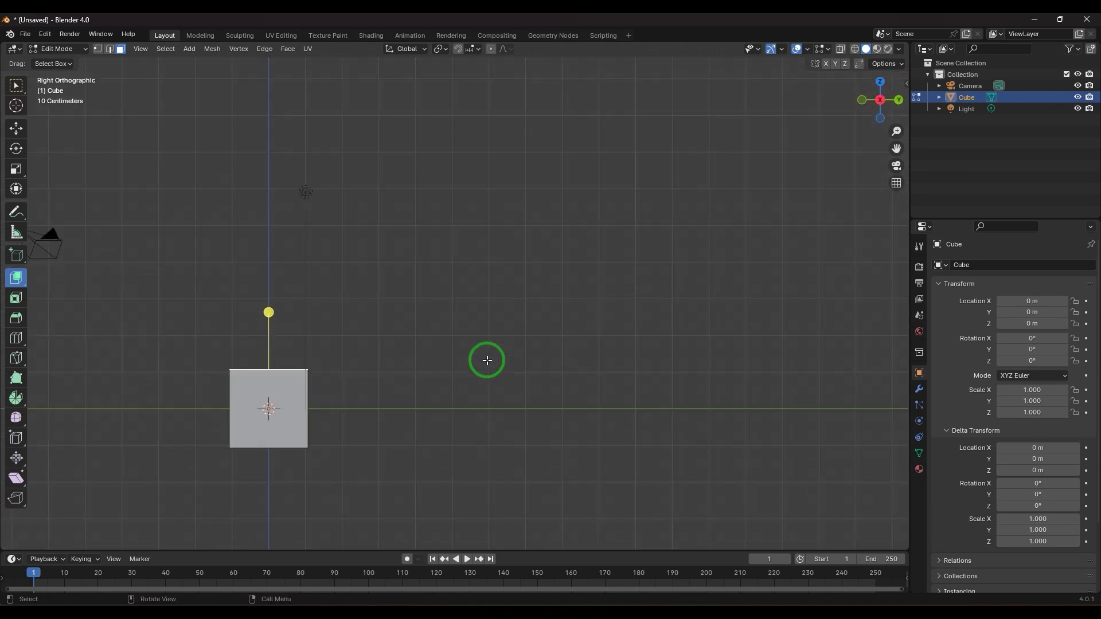
pyautogui.moveTo(15, 278); pyautogui.dragTo(83, 371)
pyautogui.click(589, 240)
pyautogui.click(739, 435)
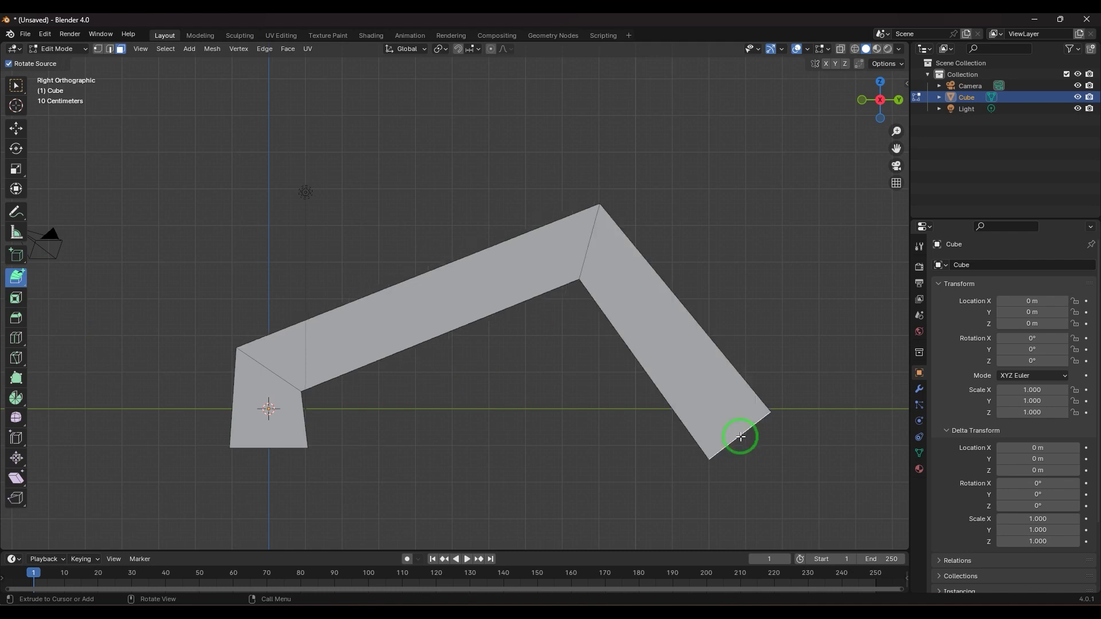
# Step: Continue the chain with six more Extrude to Cursor segments, looping up and back over the cube
pyautogui.click(852, 335)
pyautogui.click(752, 146)
pyautogui.click(541, 109)
pyautogui.click(425, 144)
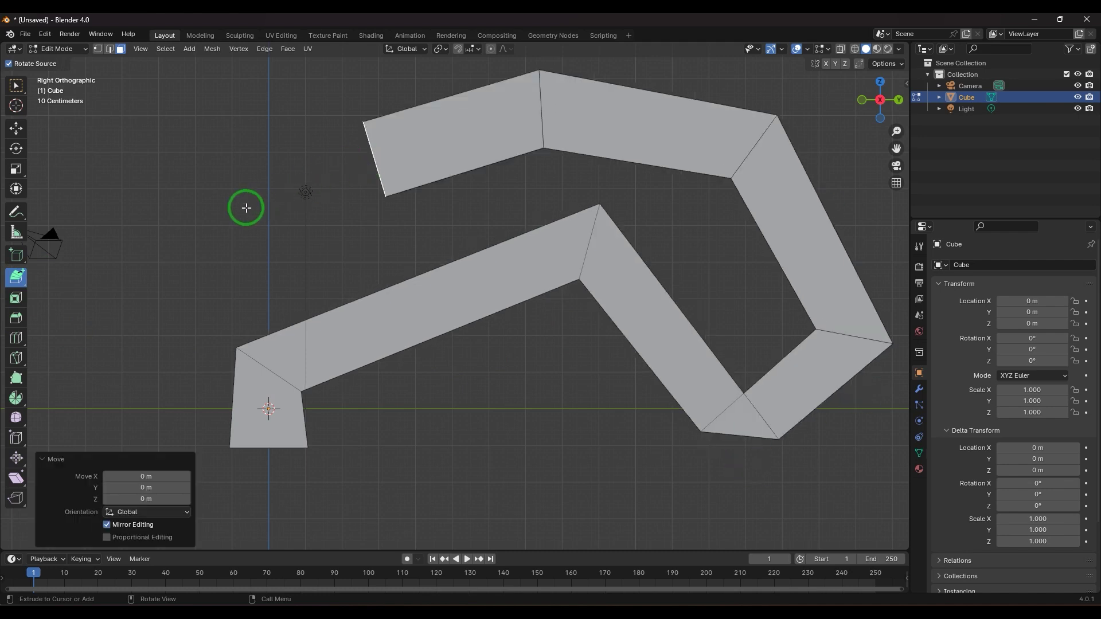
pyautogui.click(243, 206)
pyautogui.click(137, 264)
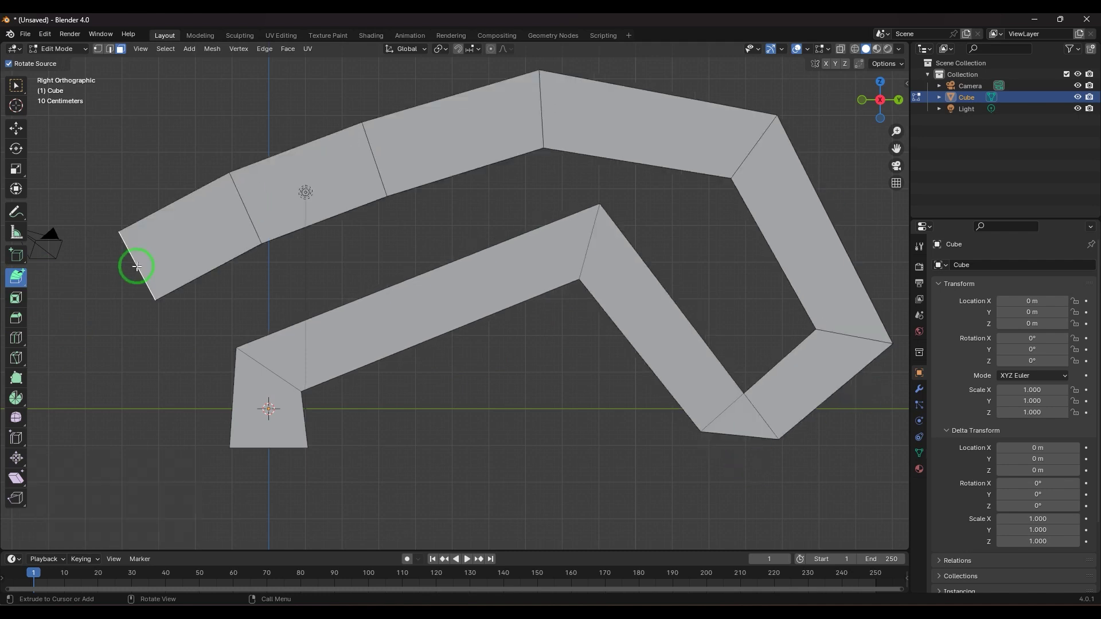
# Step: Delete the looped extrusion in Object Mode and add a new cube in perspective view
pyautogui.press('Tab')
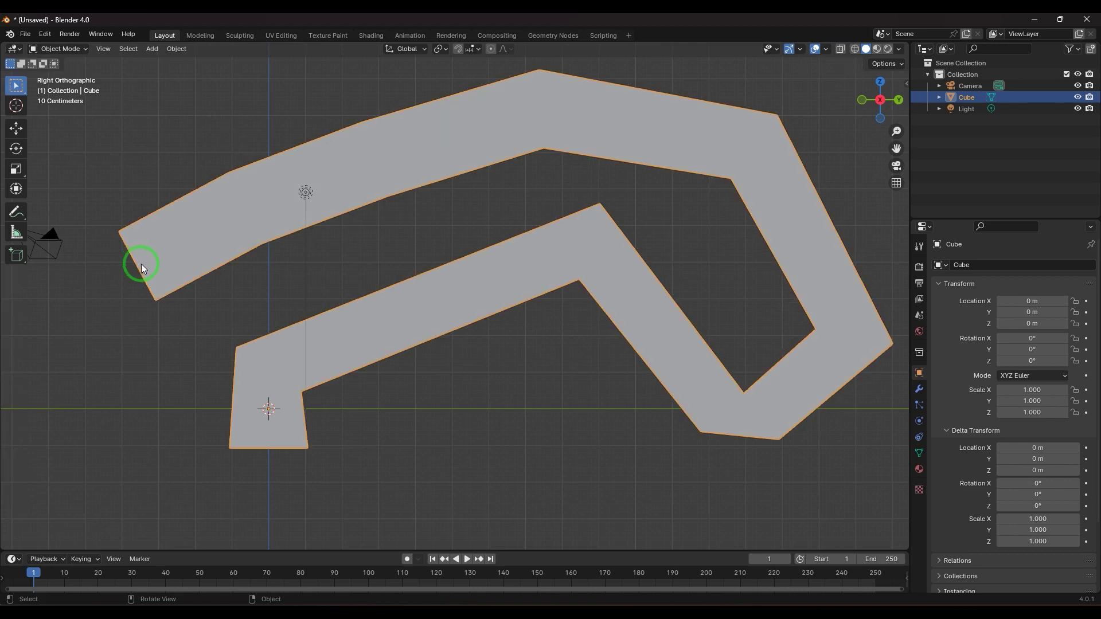
pyautogui.moveTo(469, 339); pyautogui.dragTo(428, 374, button='middle')
pyautogui.scroll(-4, 436, 367)
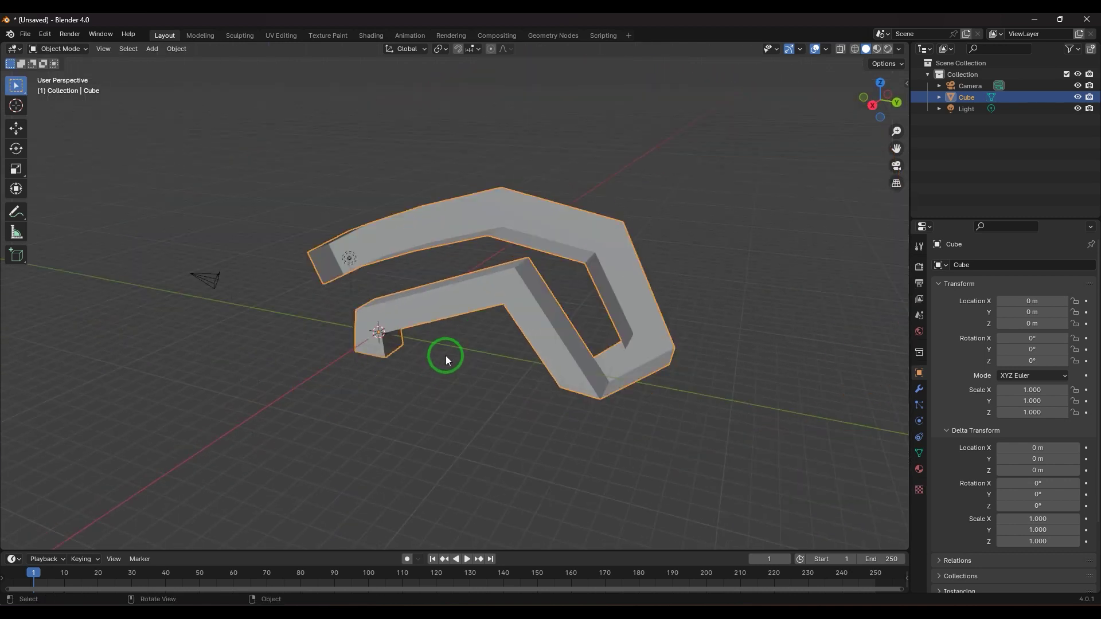
pyautogui.press('Delete')
pyautogui.hotkey('shift', 'a')
pyautogui.moveTo(465, 341)
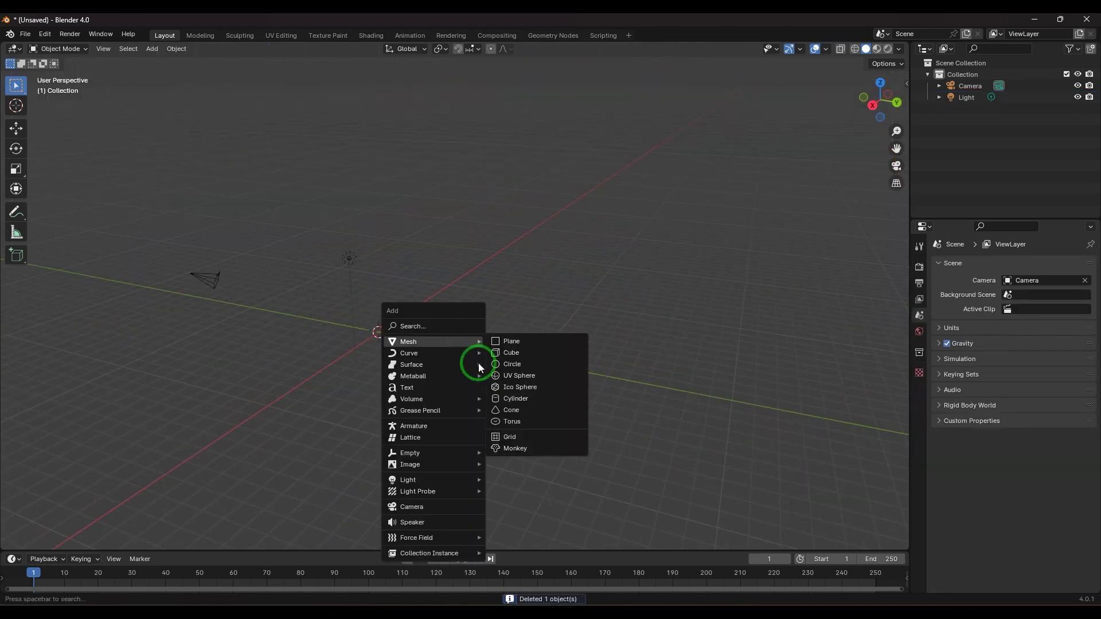
pyautogui.click(511, 352)
pyautogui.scroll(6, 470, 373)
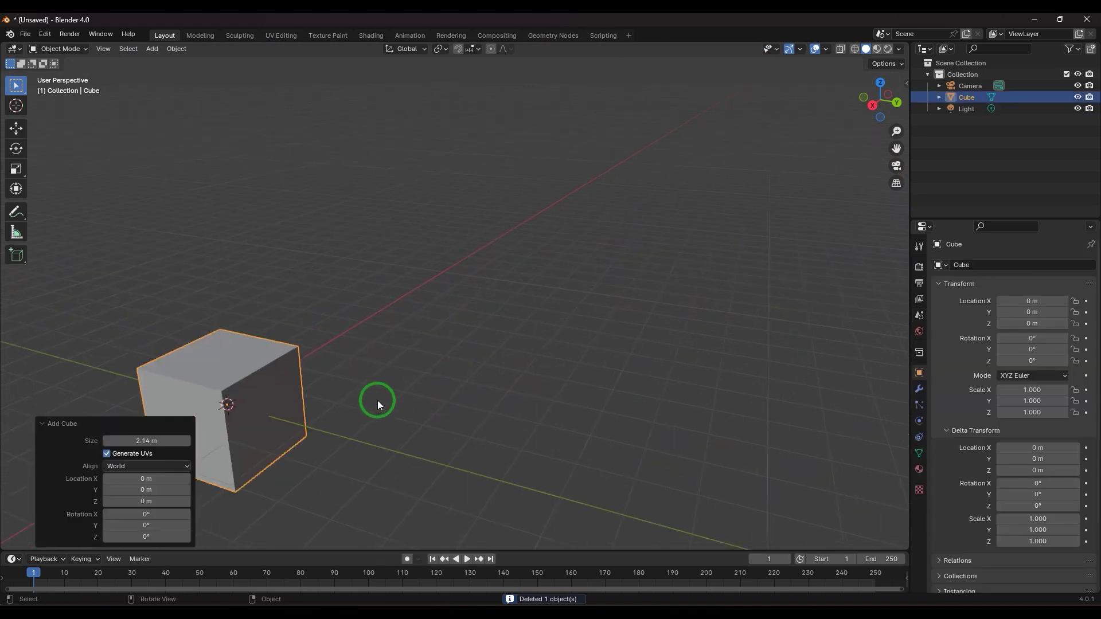
pyautogui.keyDown('shift'); pyautogui.moveTo(365, 405); pyautogui.dragTo(587, 335, button='middle'); pyautogui.keyUp('shift')
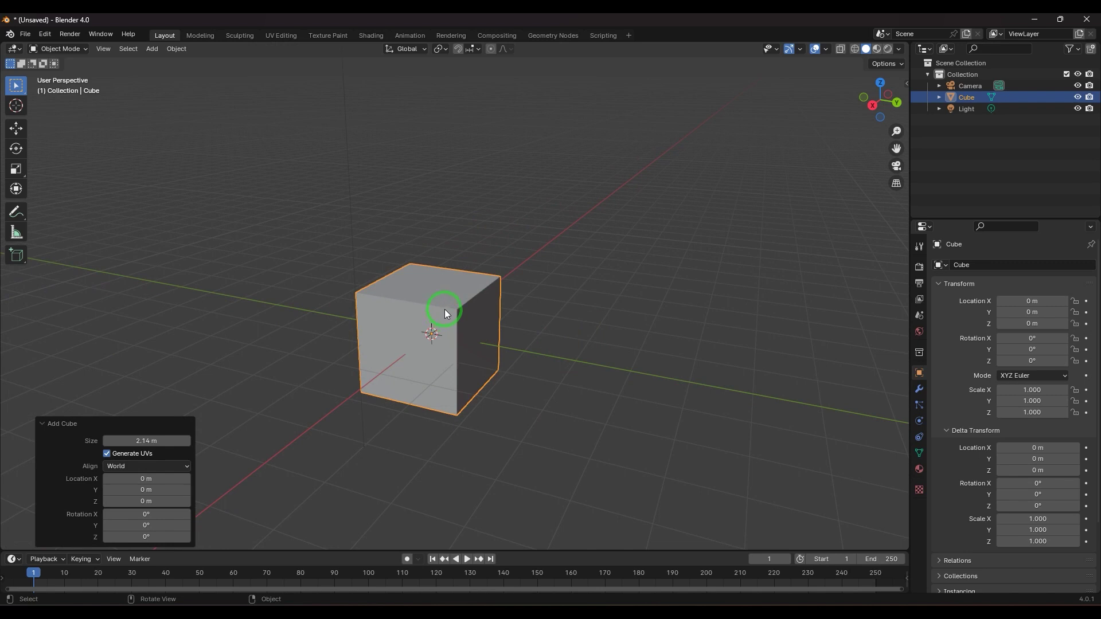
# Step: Extrude the whole selected cube to the cursor in Edit Mode and bring up the list of extrude operations
pyautogui.press('Tab')
pyautogui.click(437, 291)
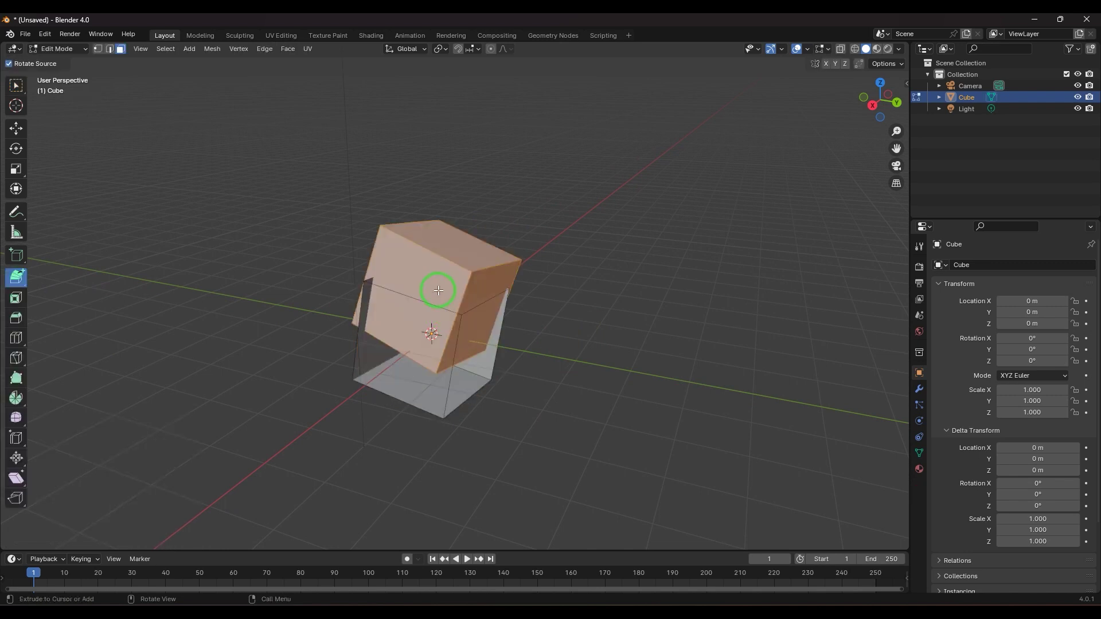
pyautogui.hotkey('alt', 'e')
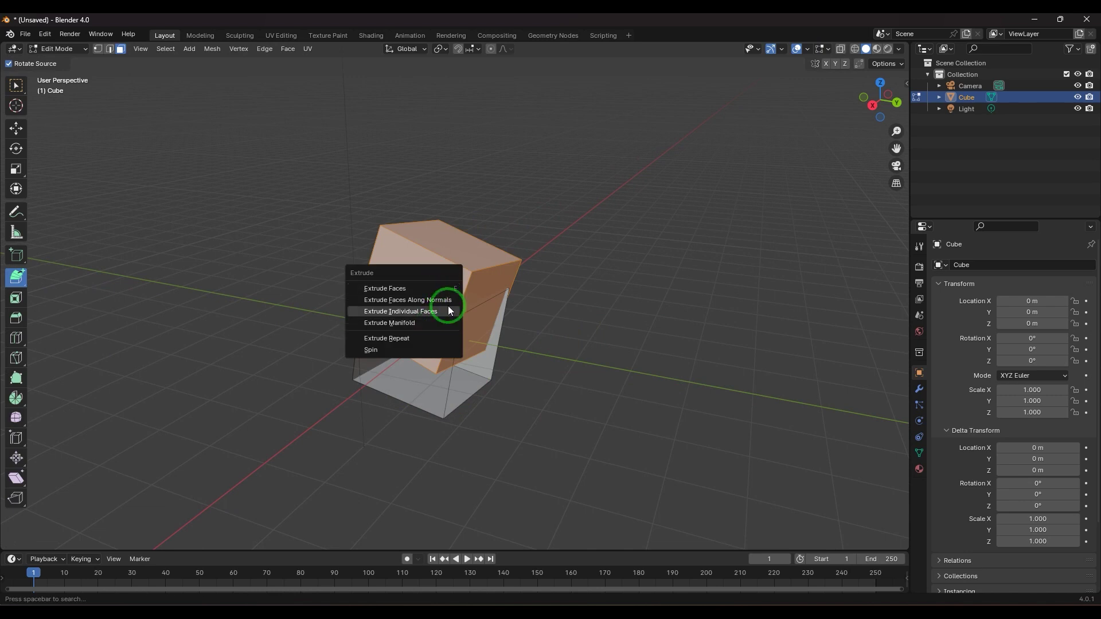